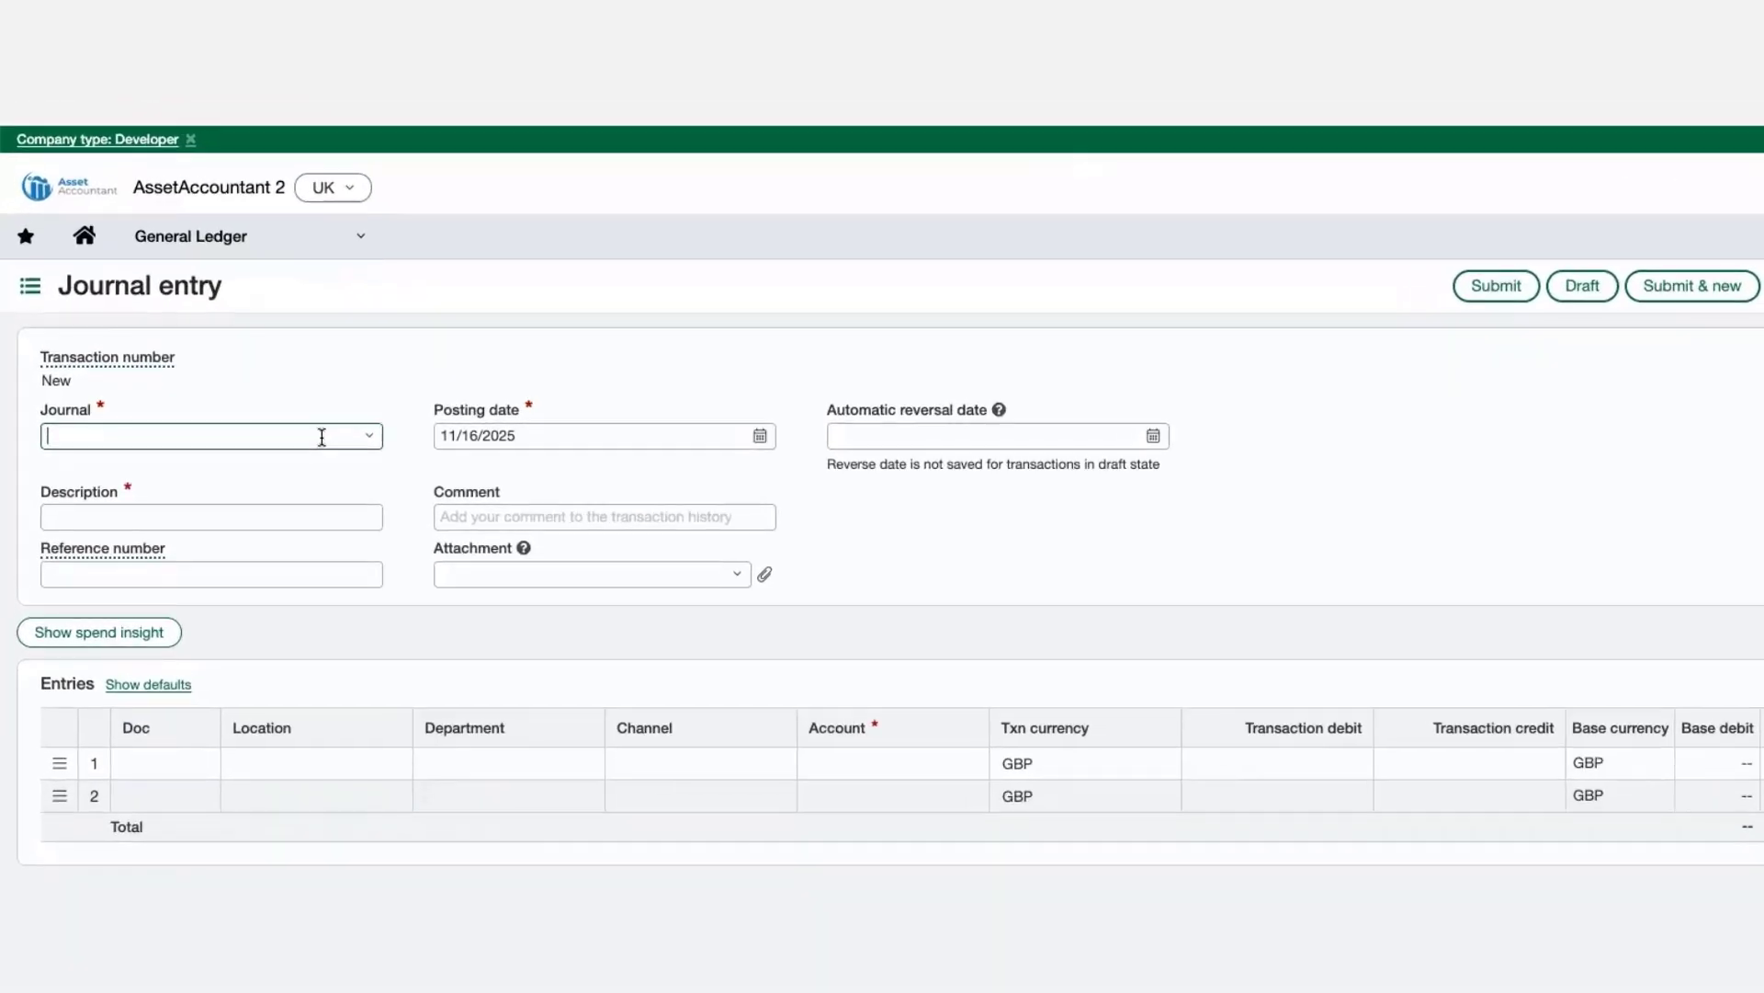
Step: Set the journal to GJ--General Journal and enter the description "My new computer"
type("ge")
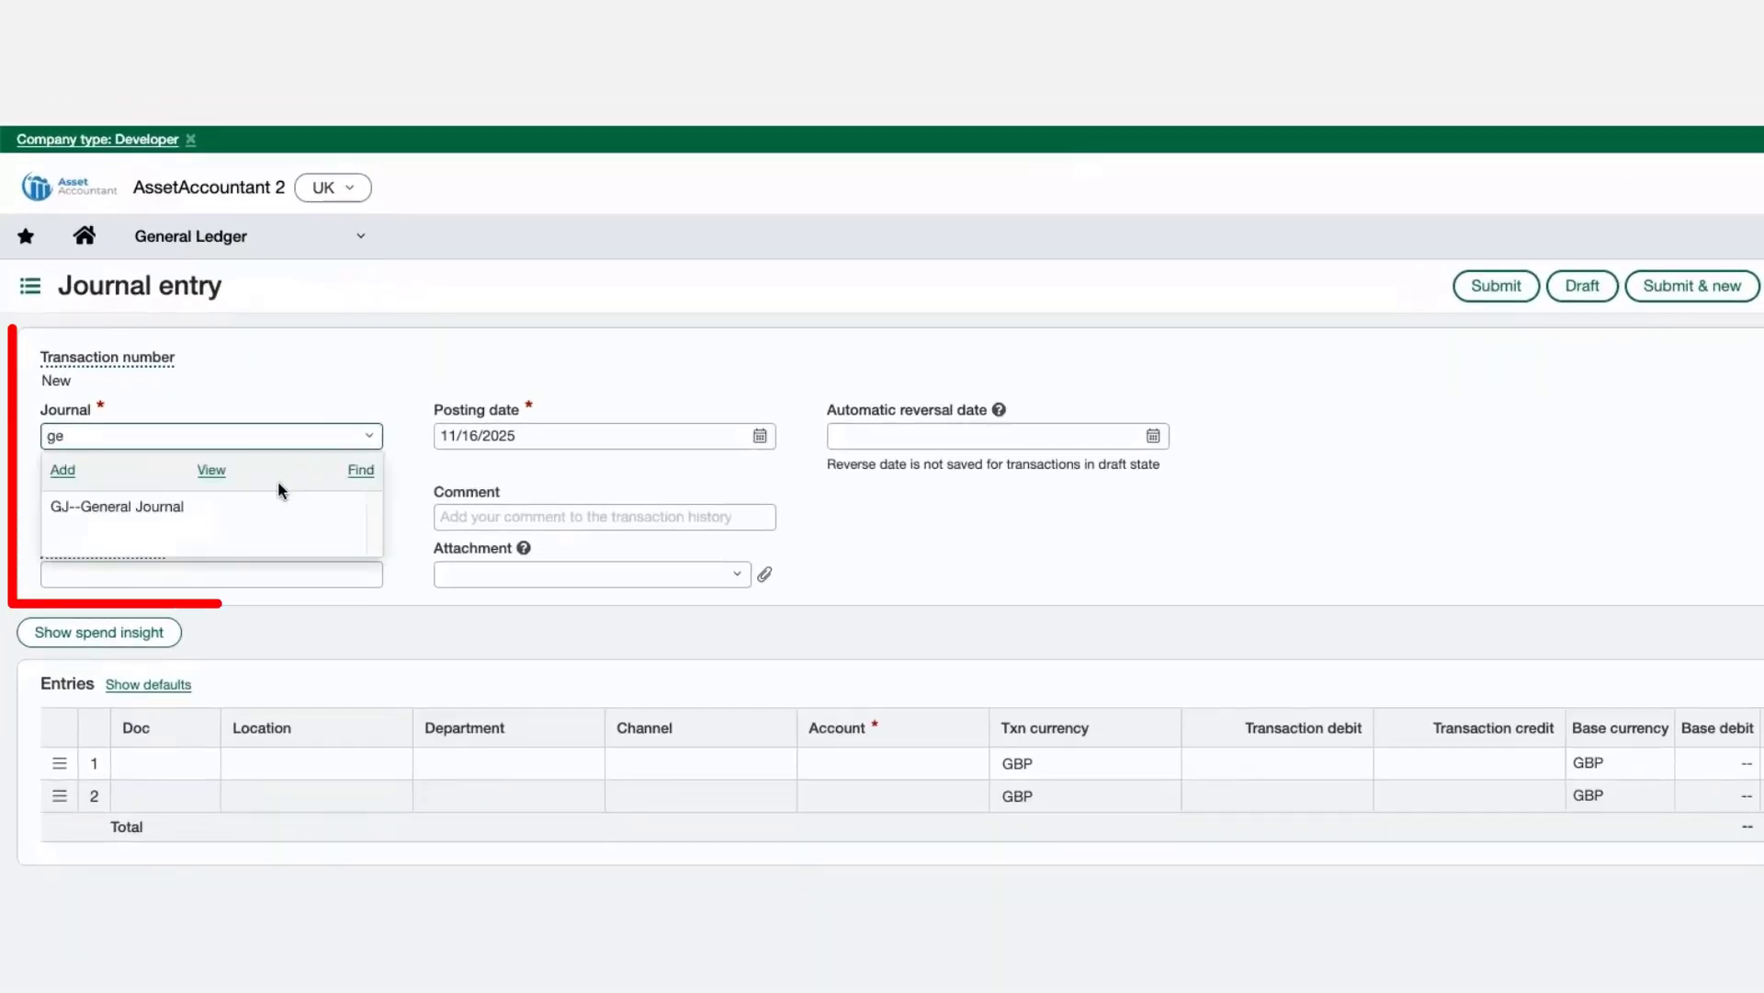
left_click(256, 505)
left_click(215, 522)
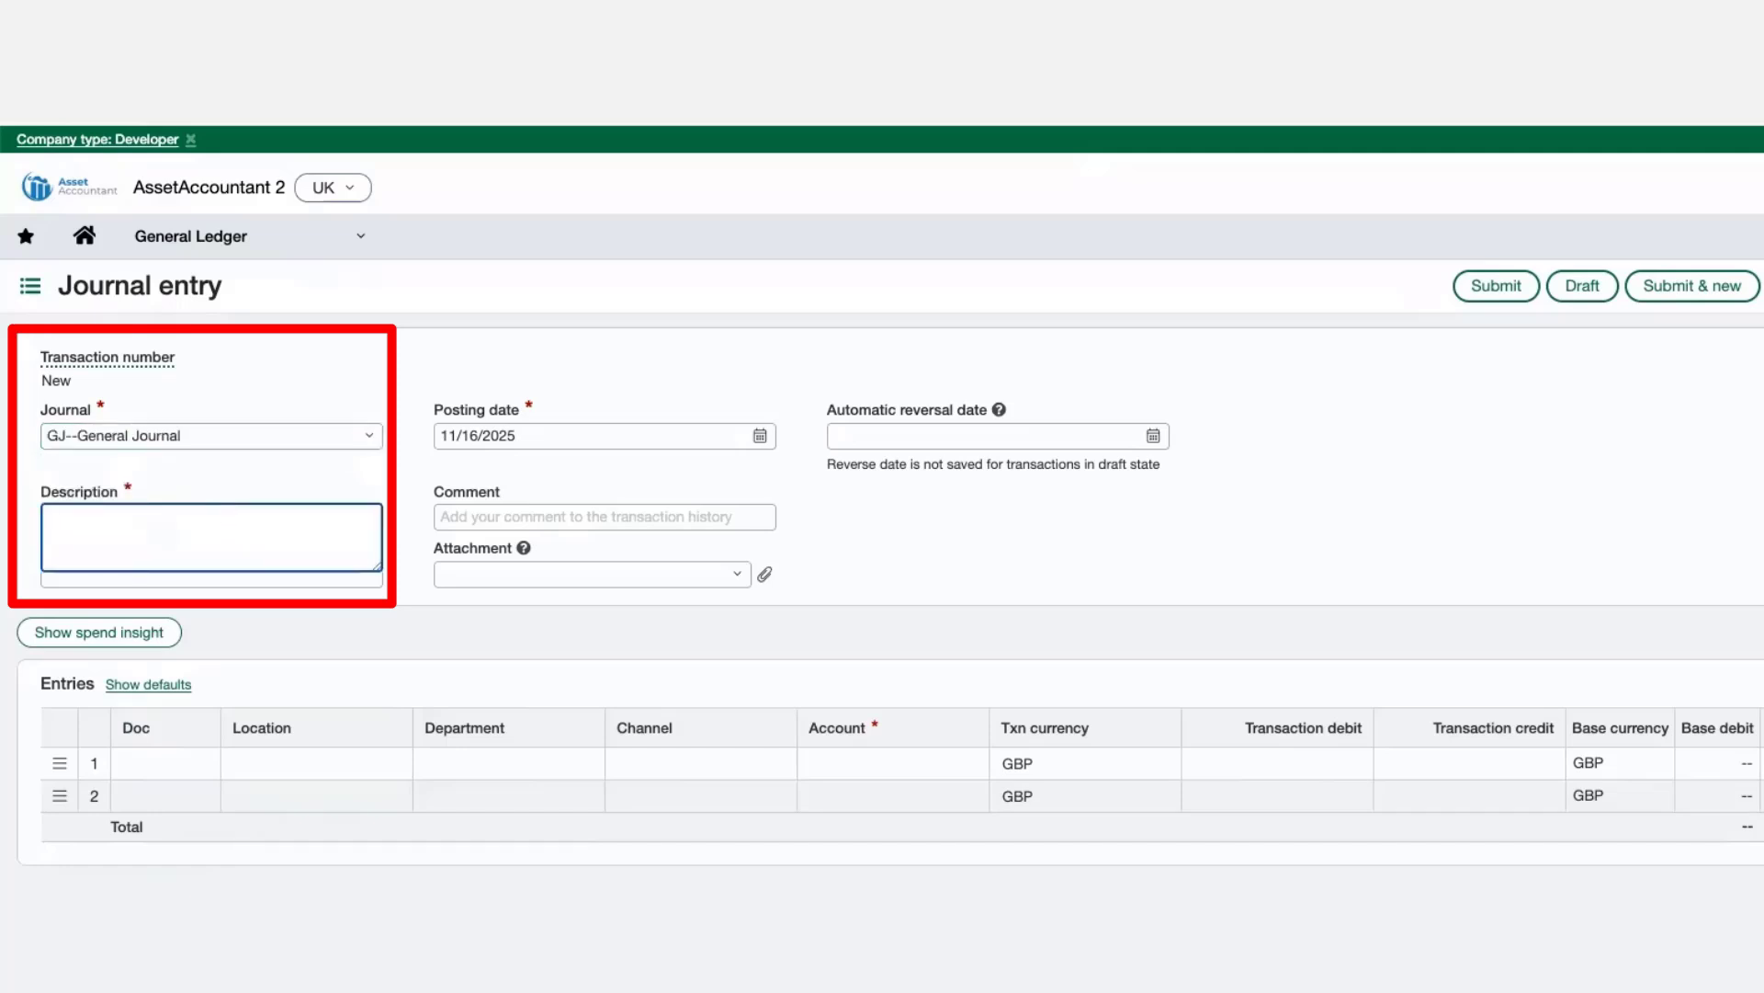
type("My new computer")
Step: Fill the first entry line with account 15000--Asset Clearing/Suspense Account and a transaction debit of 2000
left_click(878, 761)
type("15")
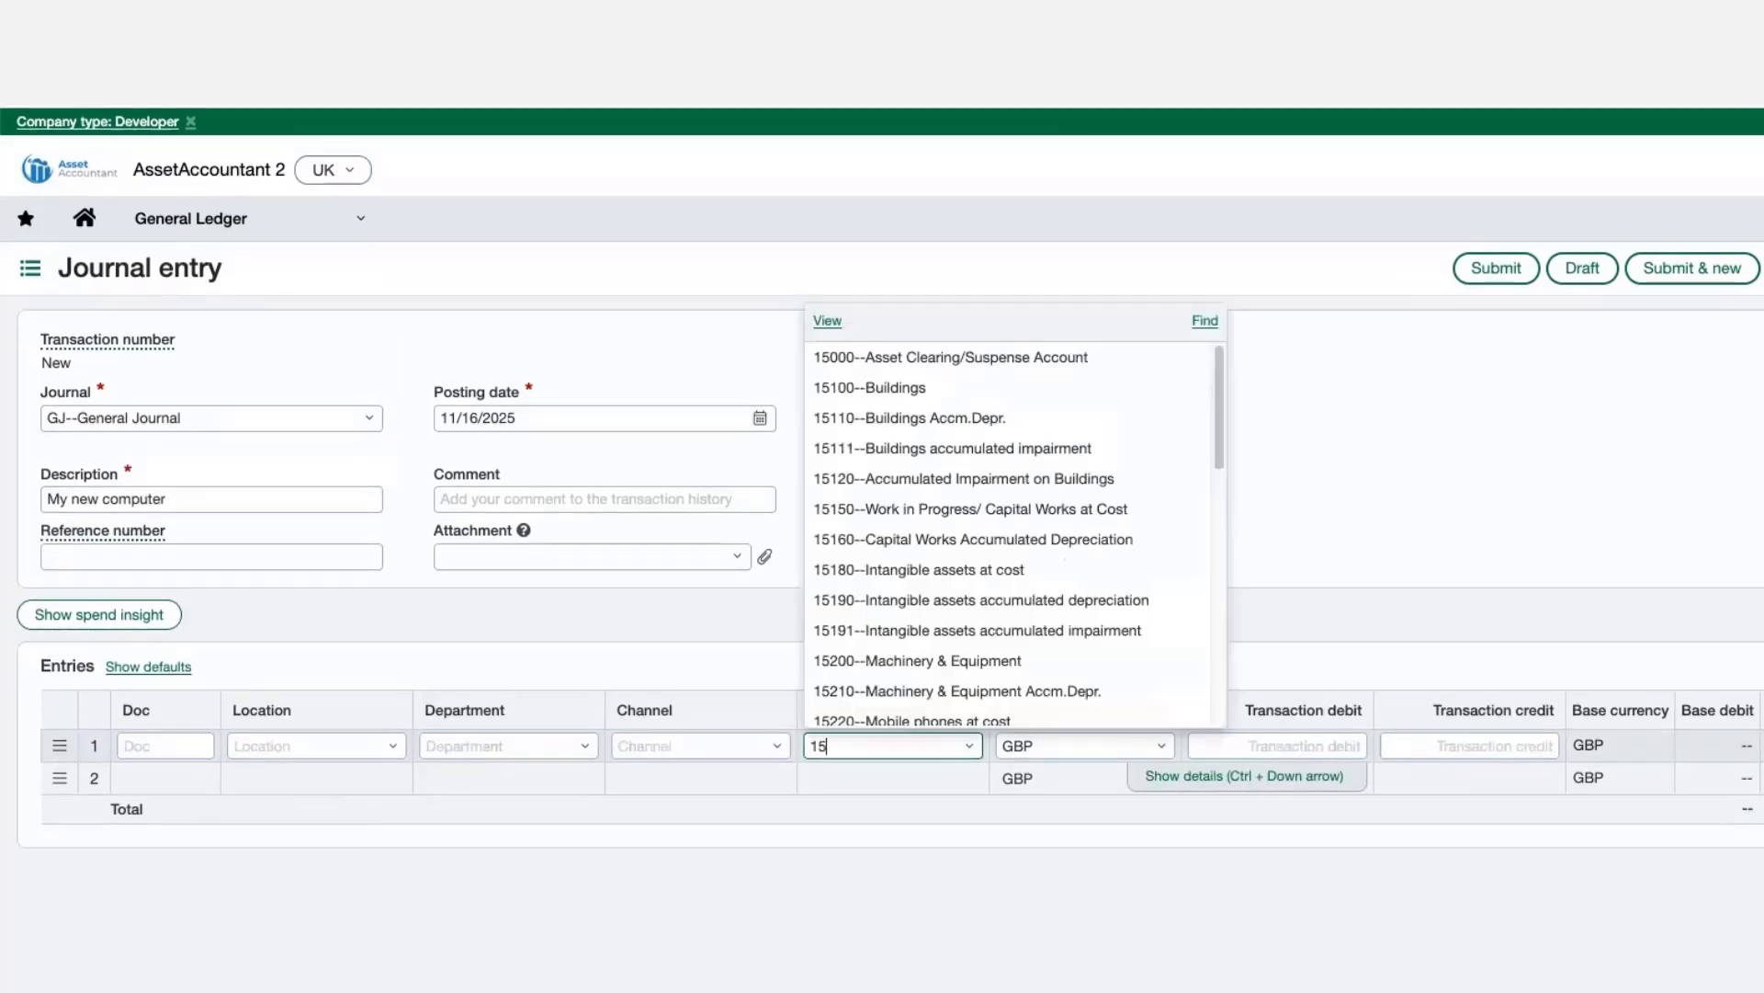
type("00")
left_click(957, 662)
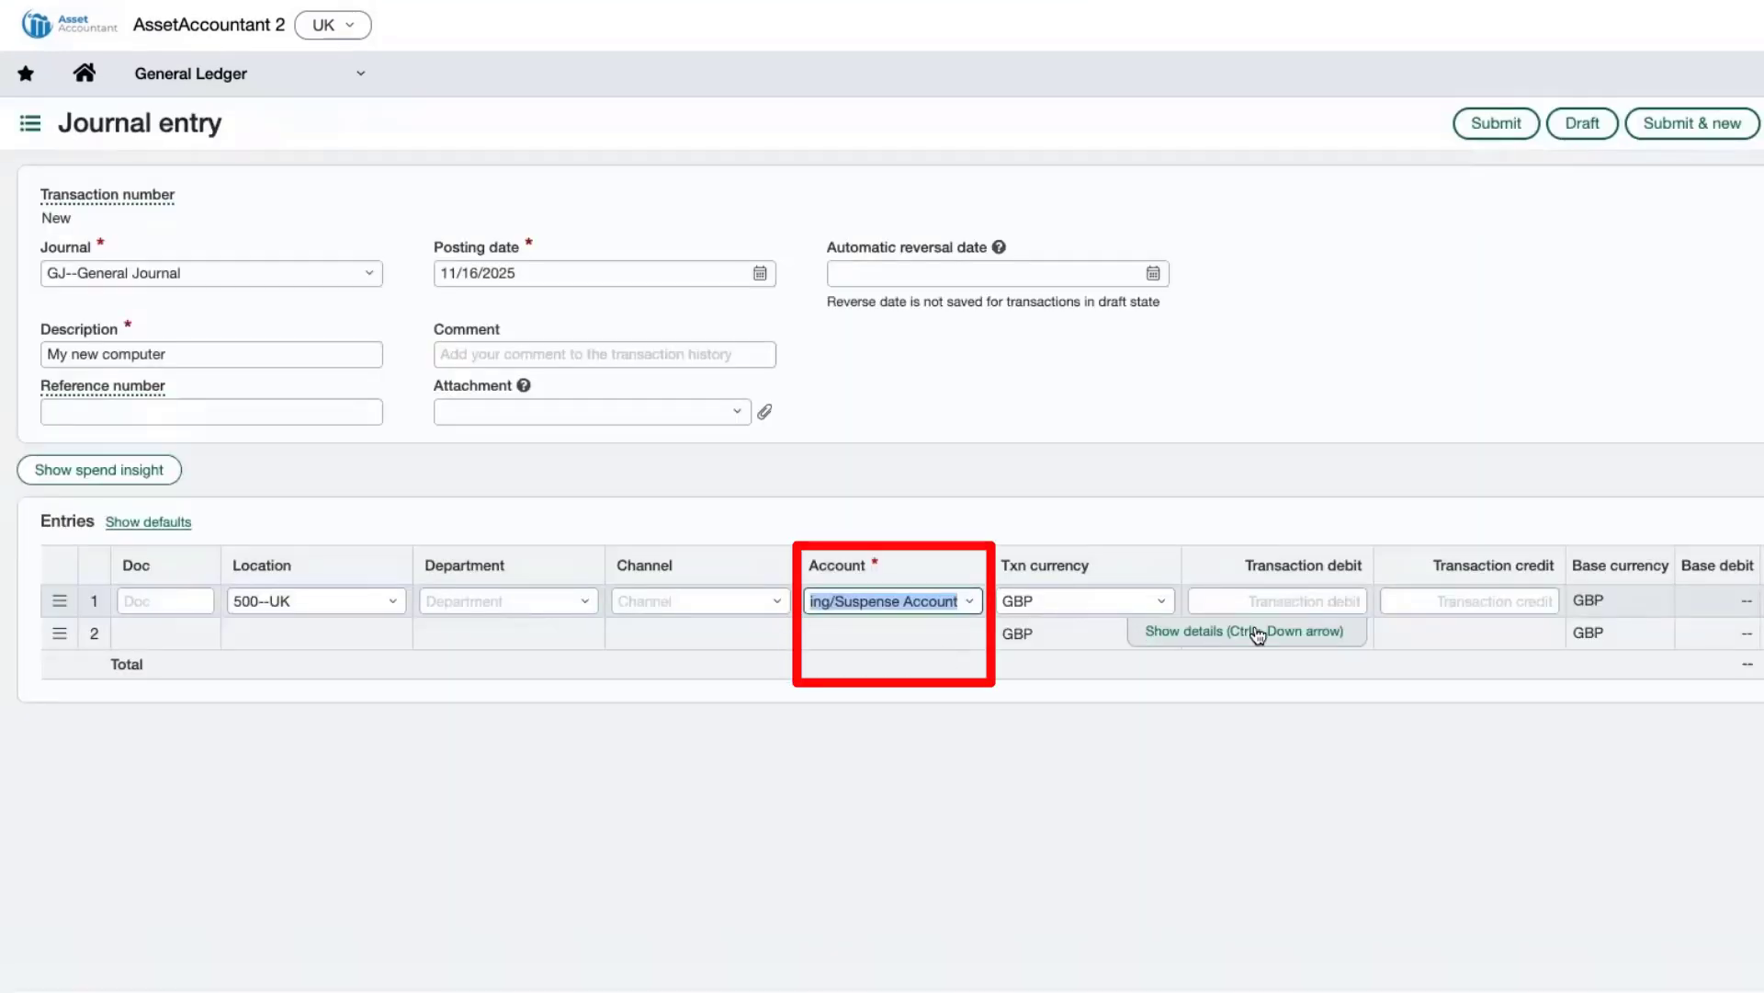
left_click(1279, 600)
type("2000")
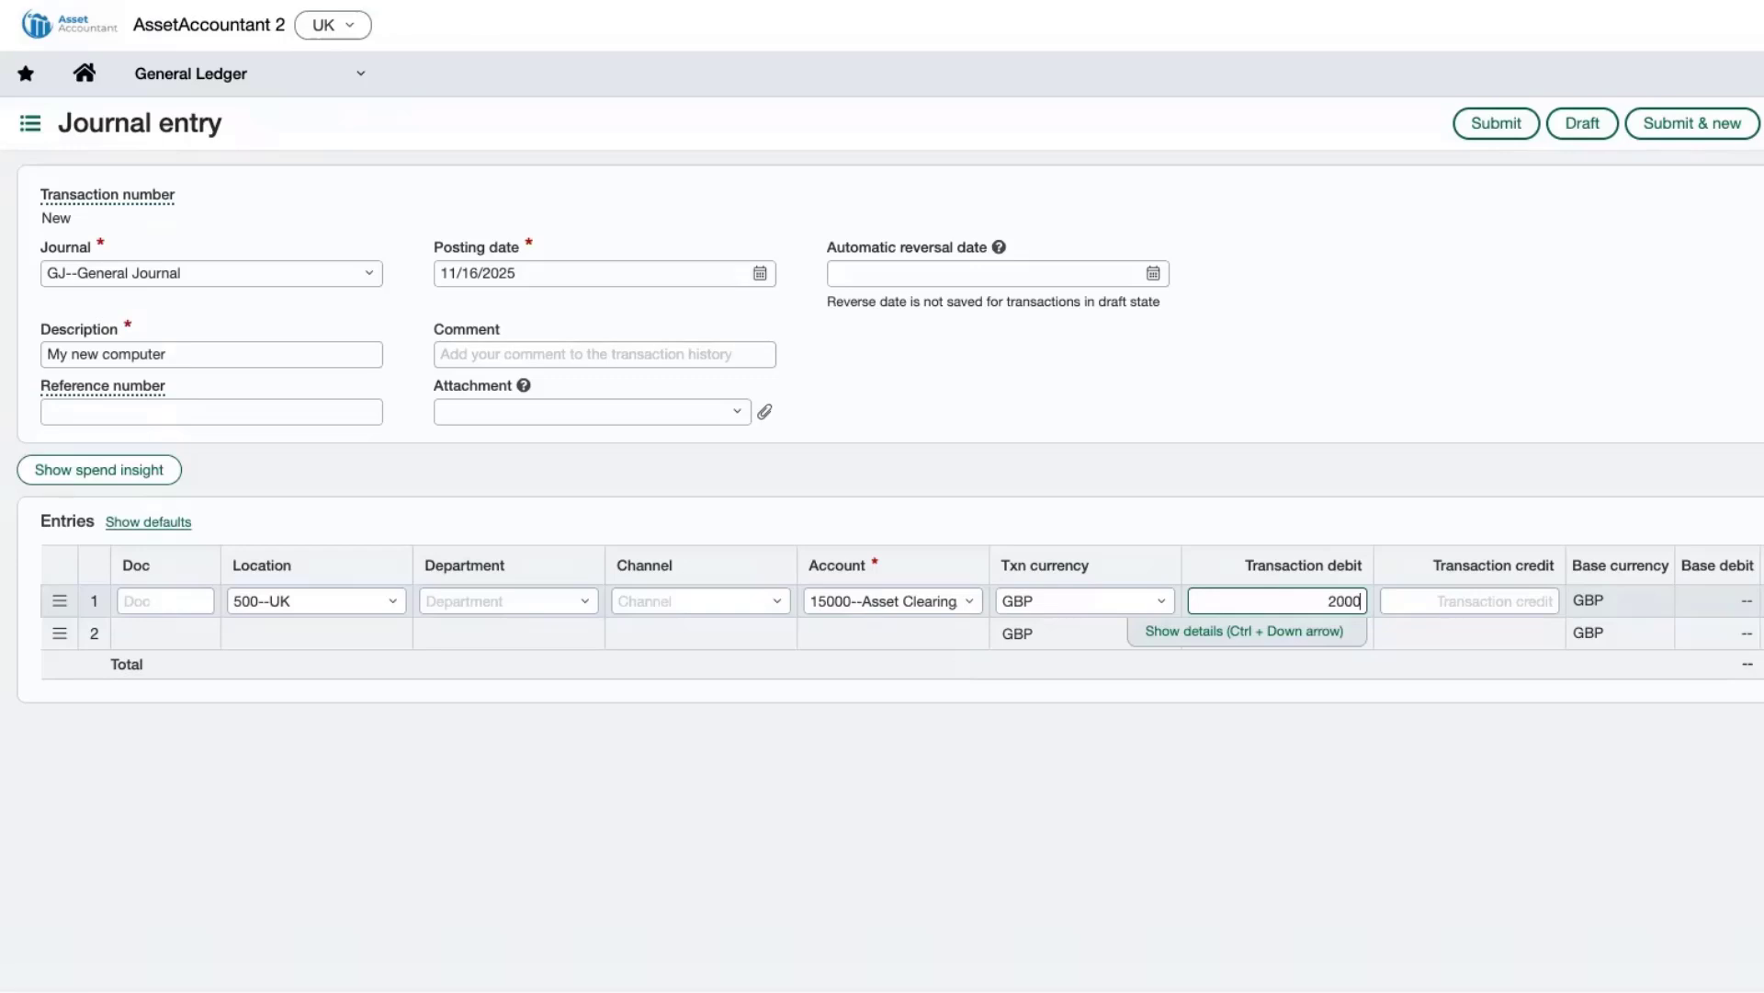
Step: Set the second entry line's account to Accounts Payable and submit the journal entry
left_click(922, 624)
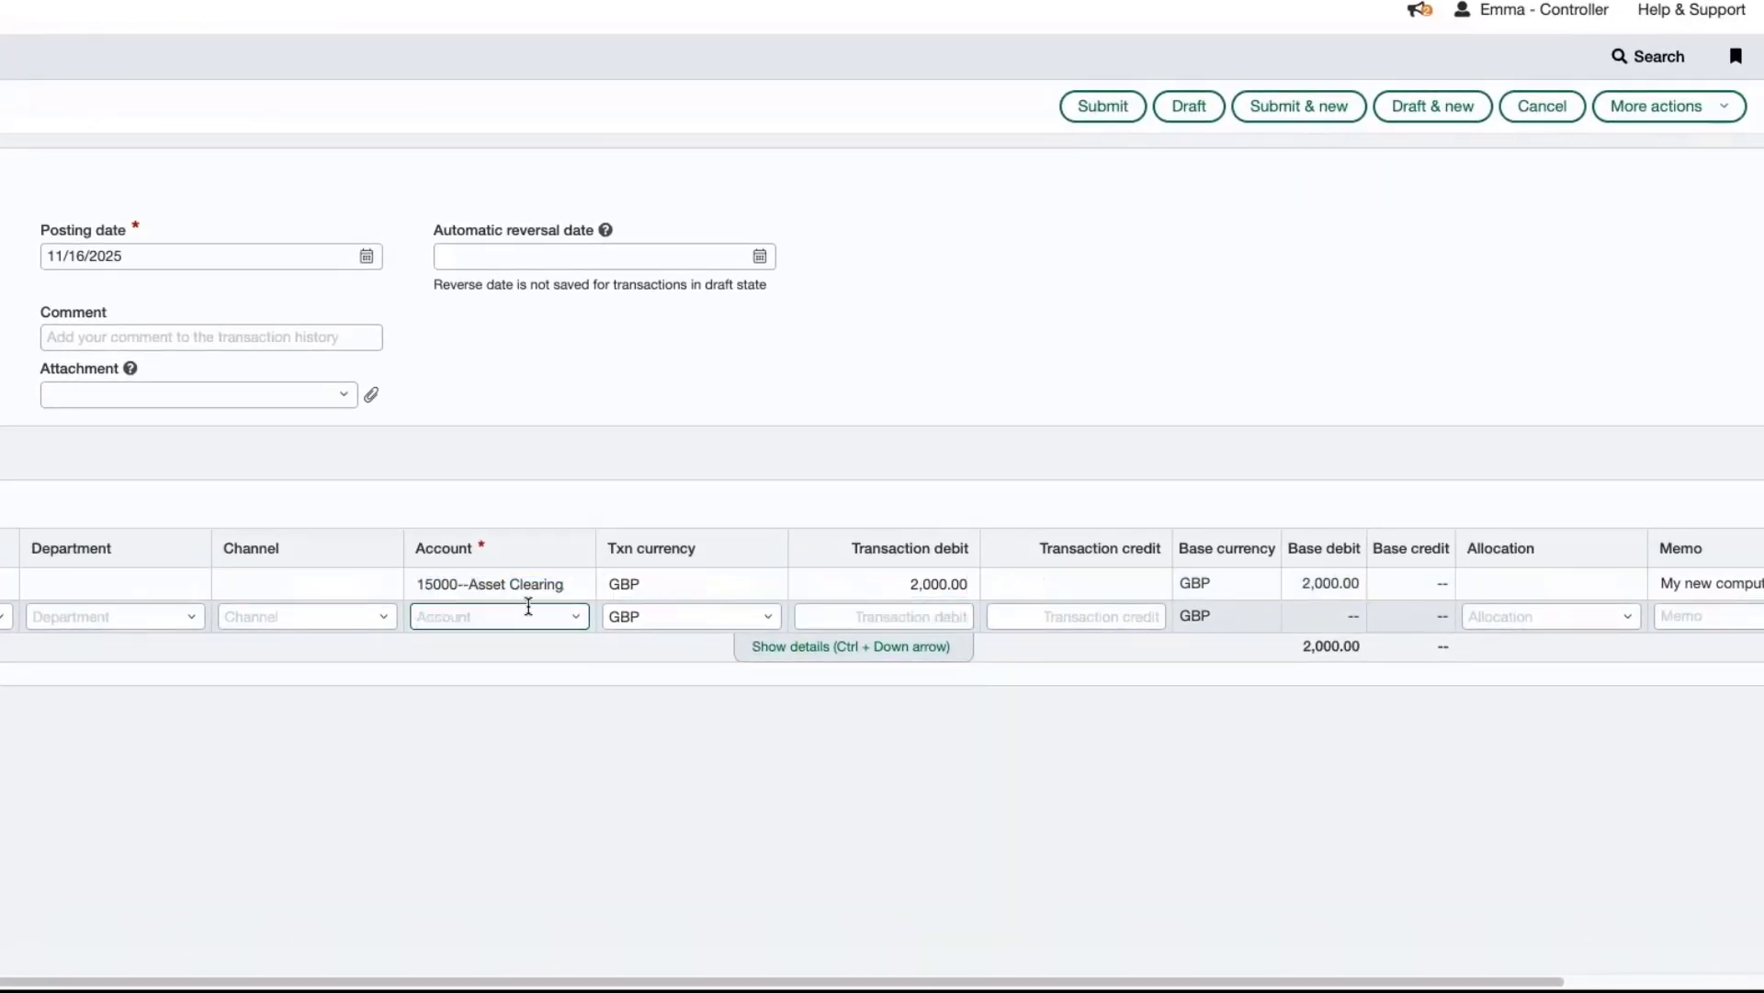
type("acc")
left_click(583, 747)
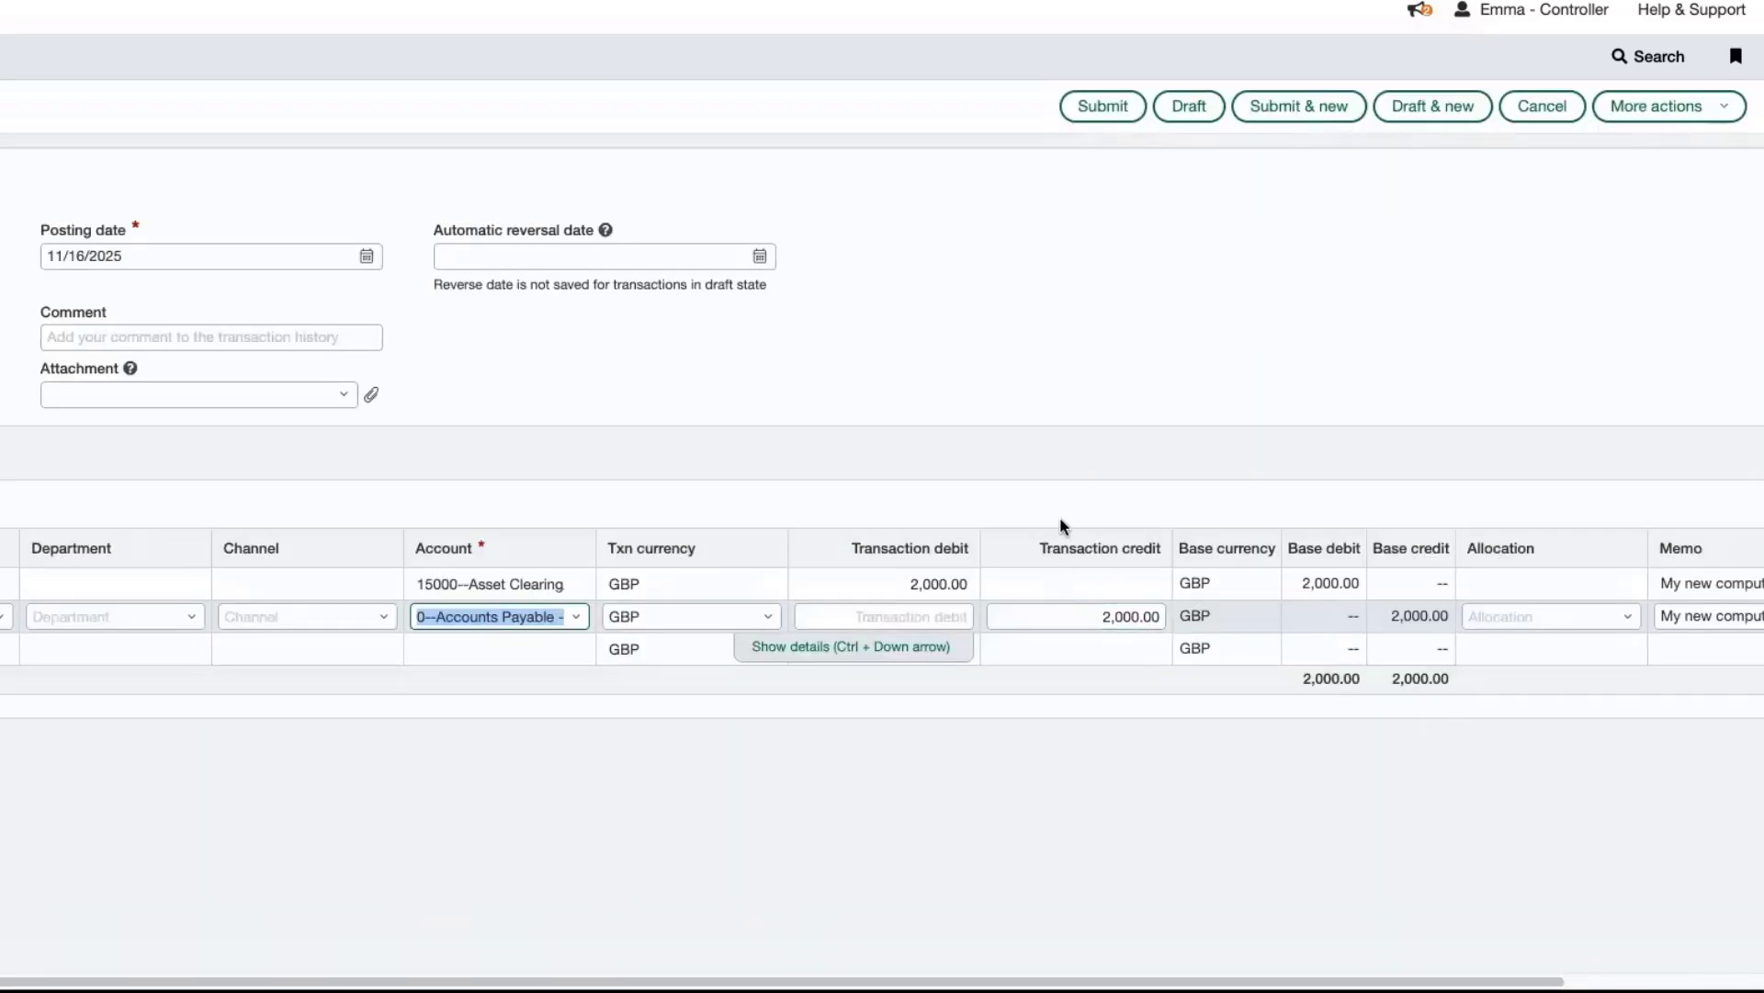
left_click(1106, 106)
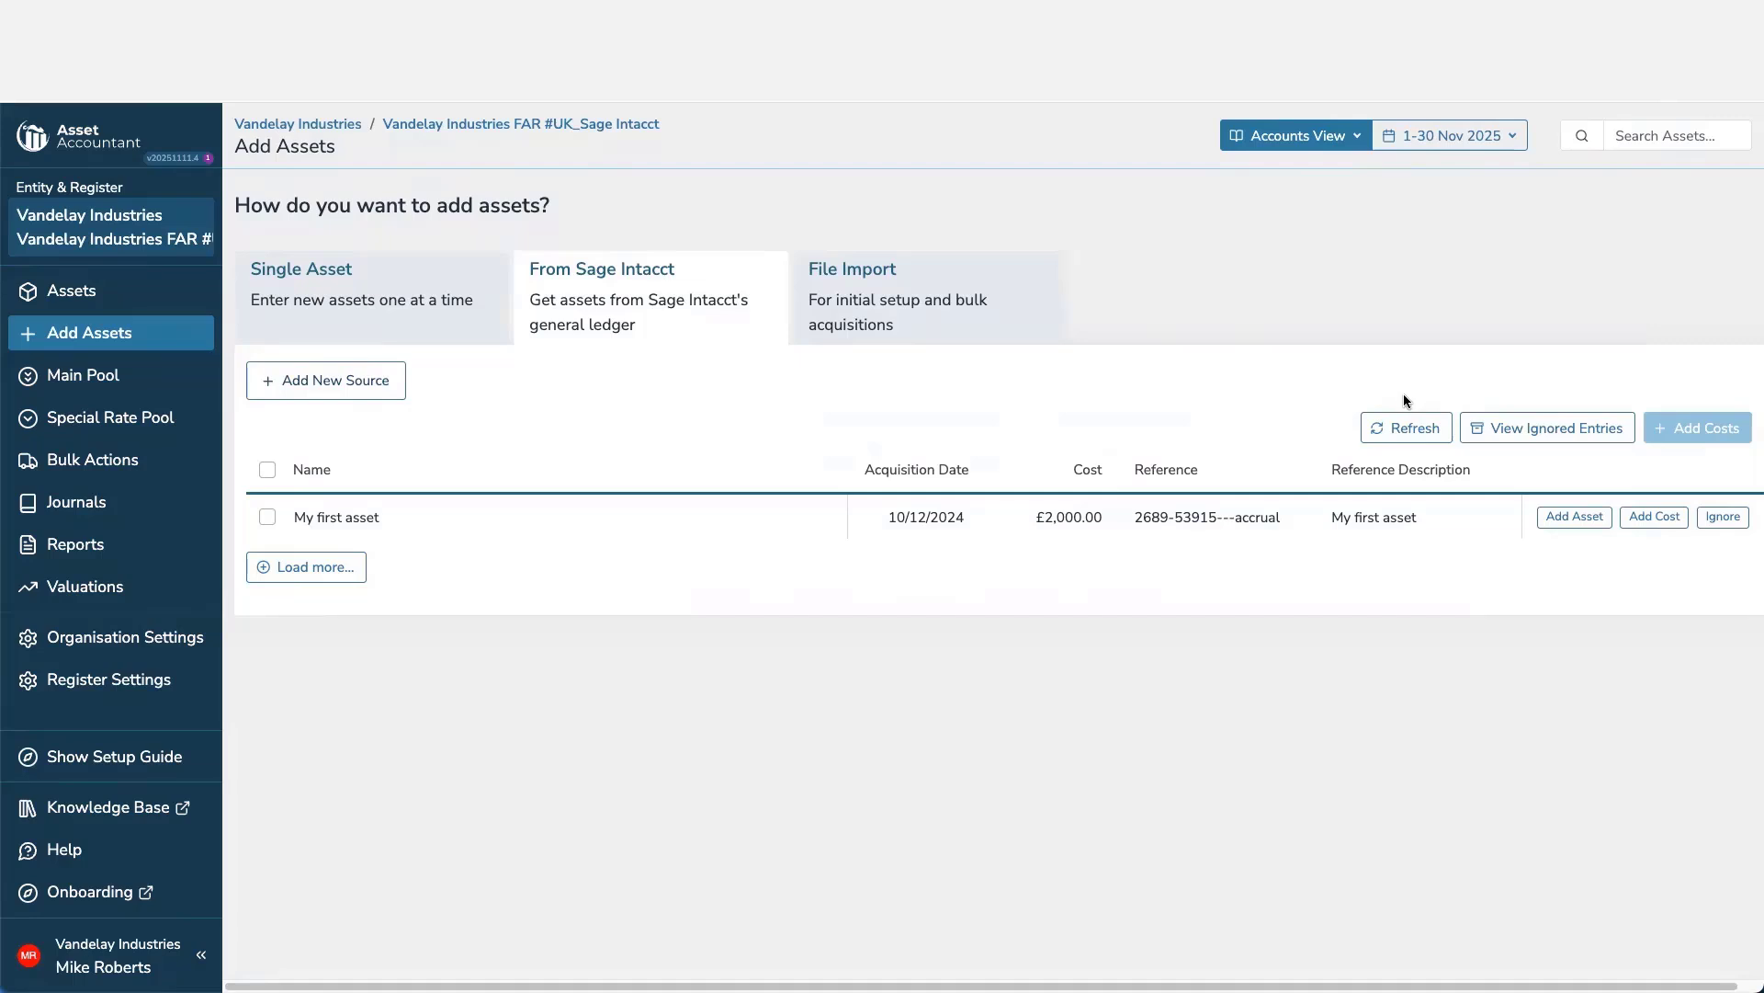
Step: Refresh the Sage Intacct entries and start a new asset from "My new computer" in the Computer Equipment group
left_click(1406, 428)
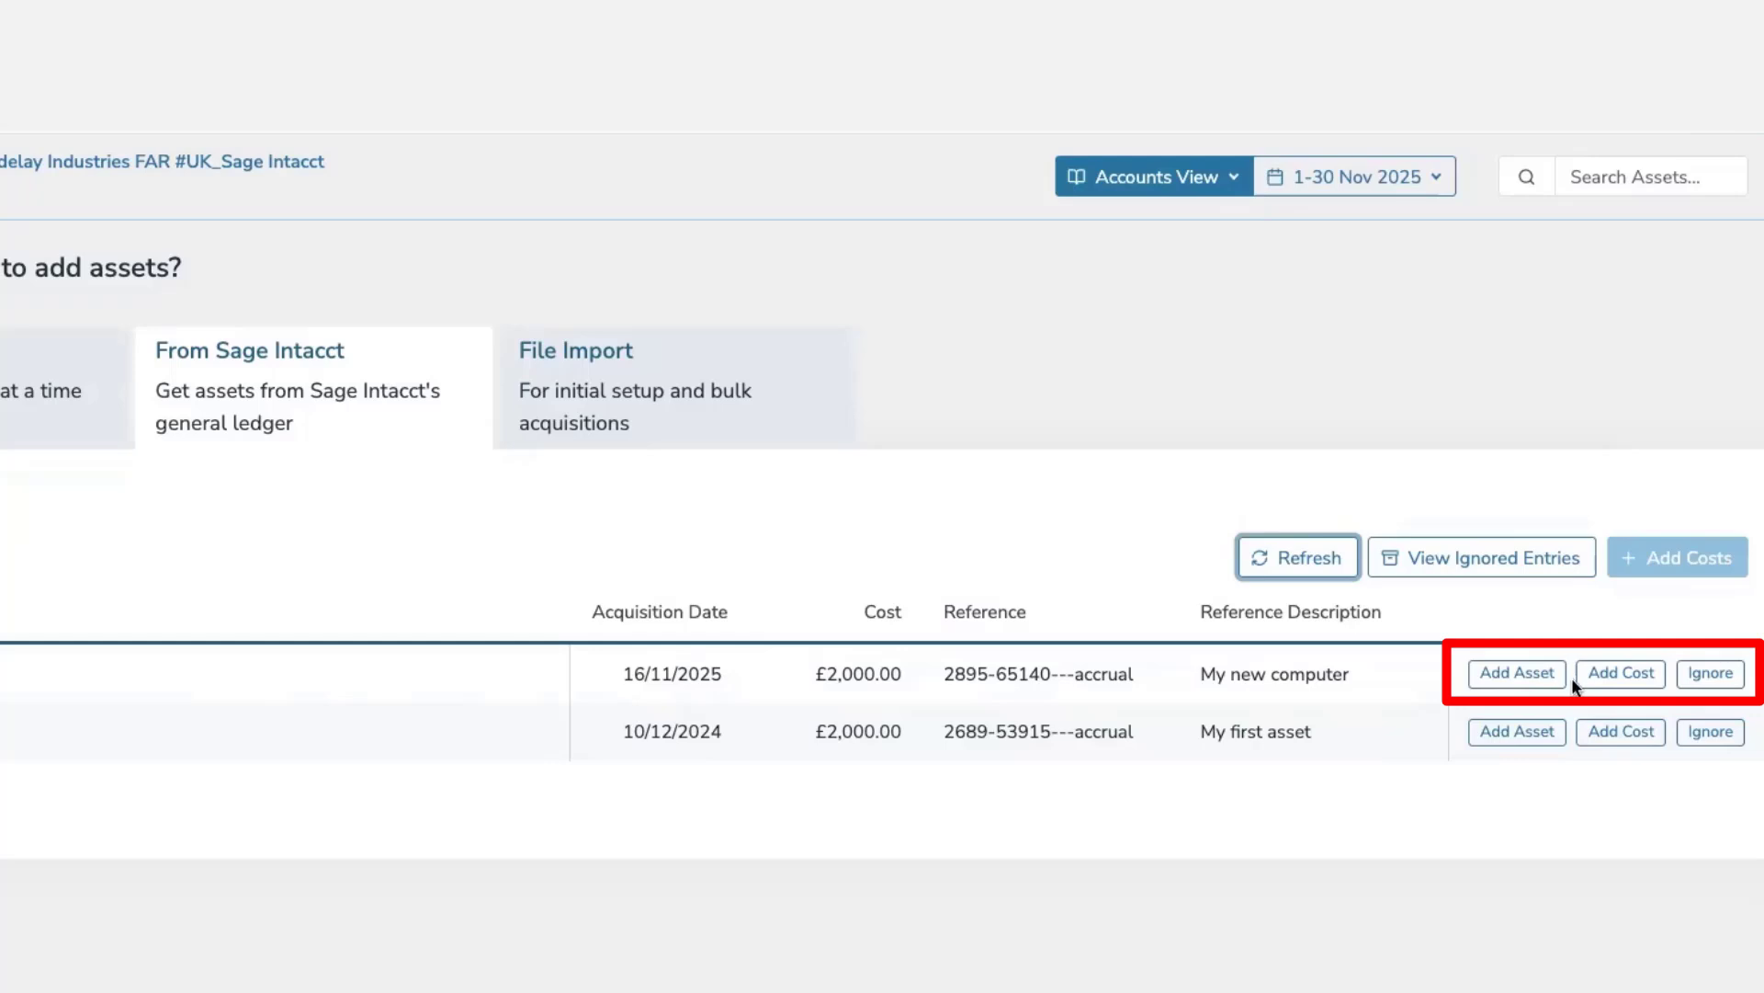
left_click(1496, 680)
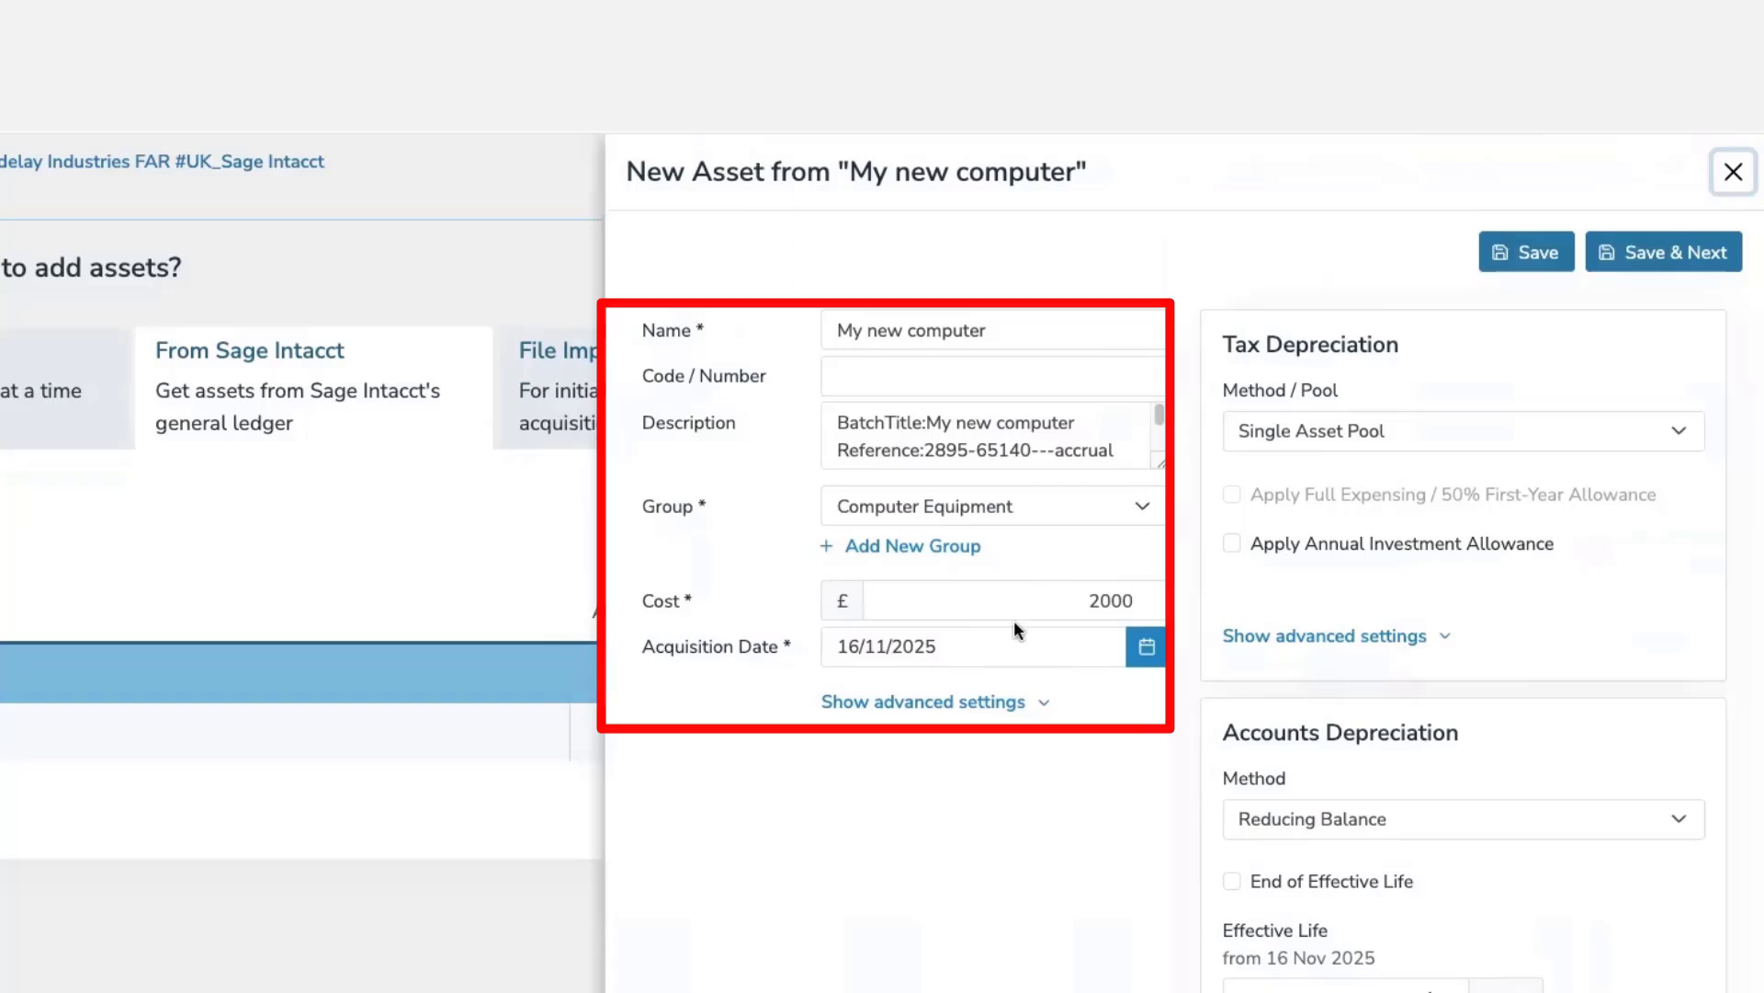
left_click(1033, 507)
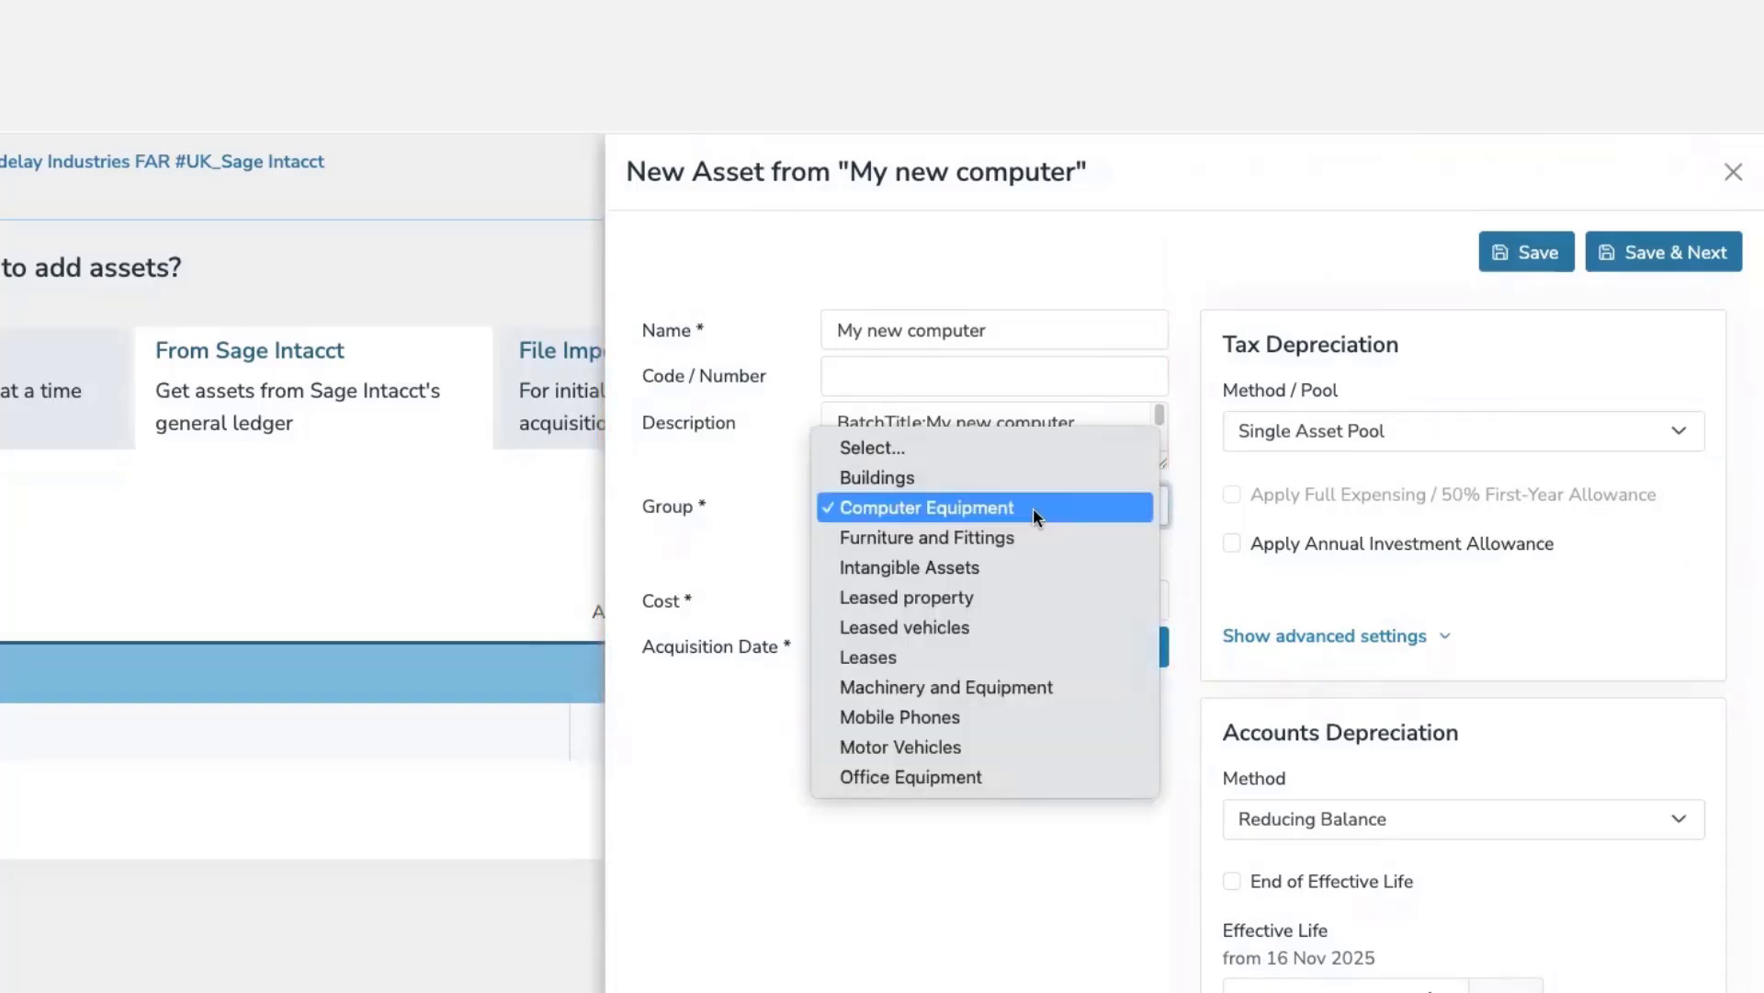
left_click(1032, 507)
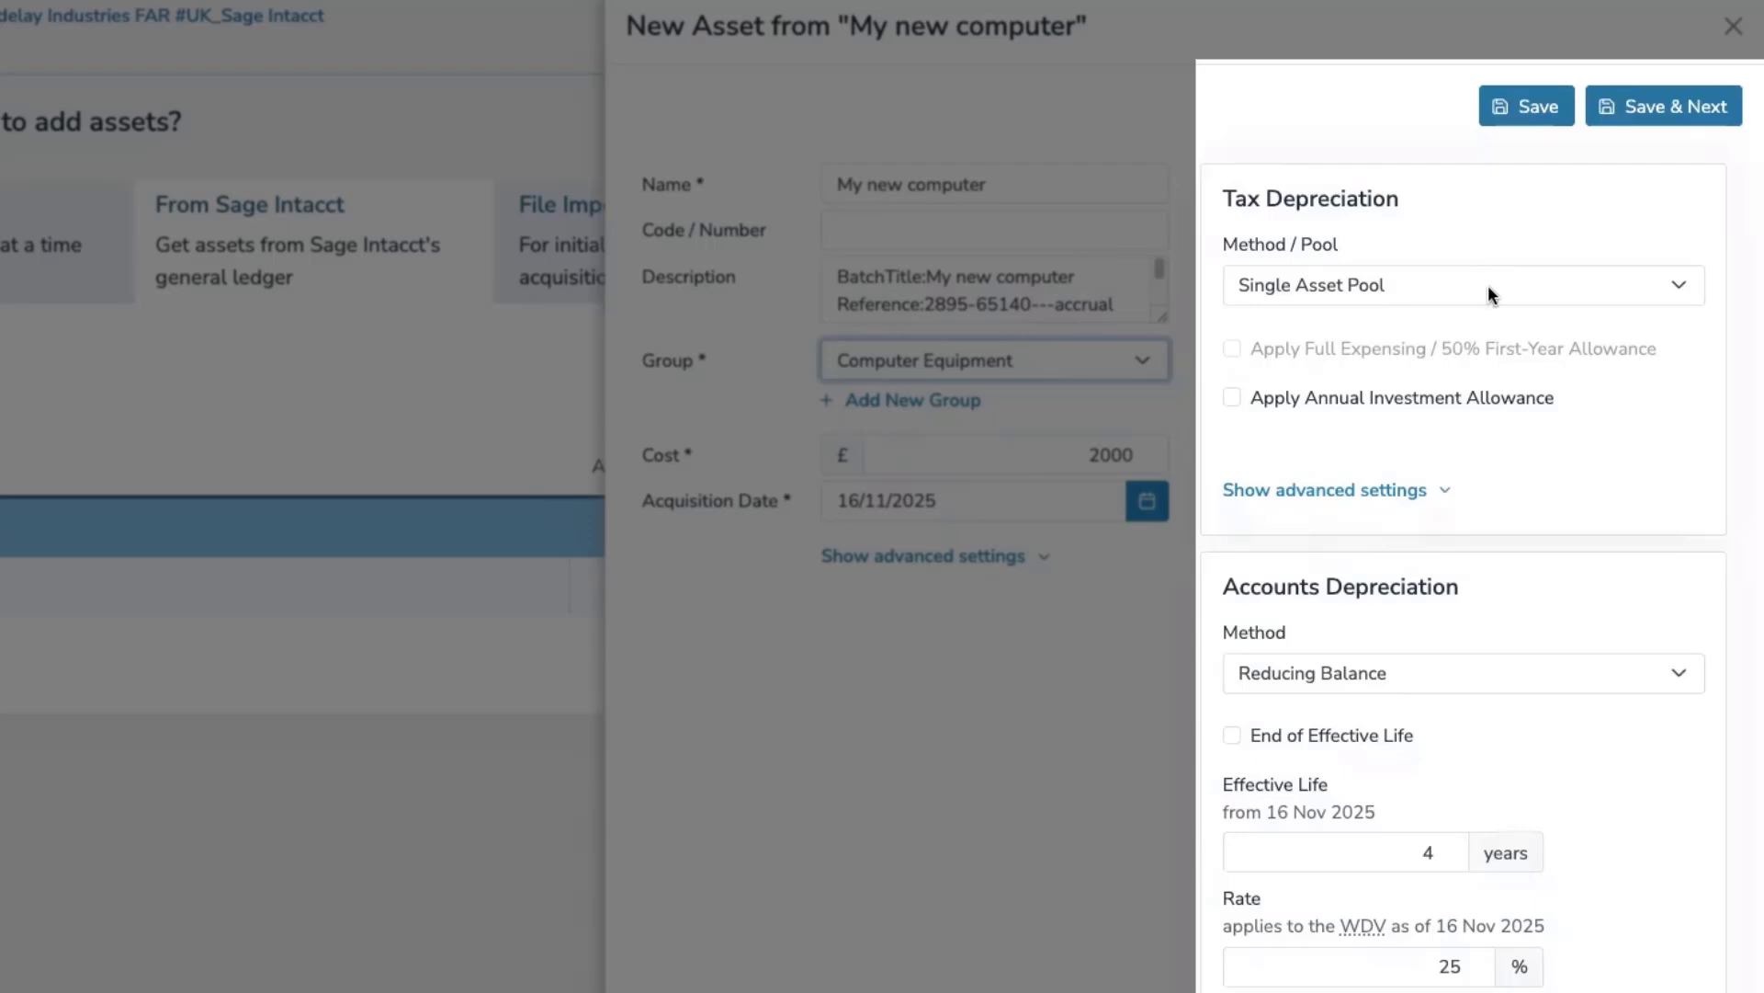
Step: Set the new asset's tax depreciation to Main Pool, keeping Reducing Balance for accounts, and save it, refreshing the Sage Intacct entries
left_click(1487, 284)
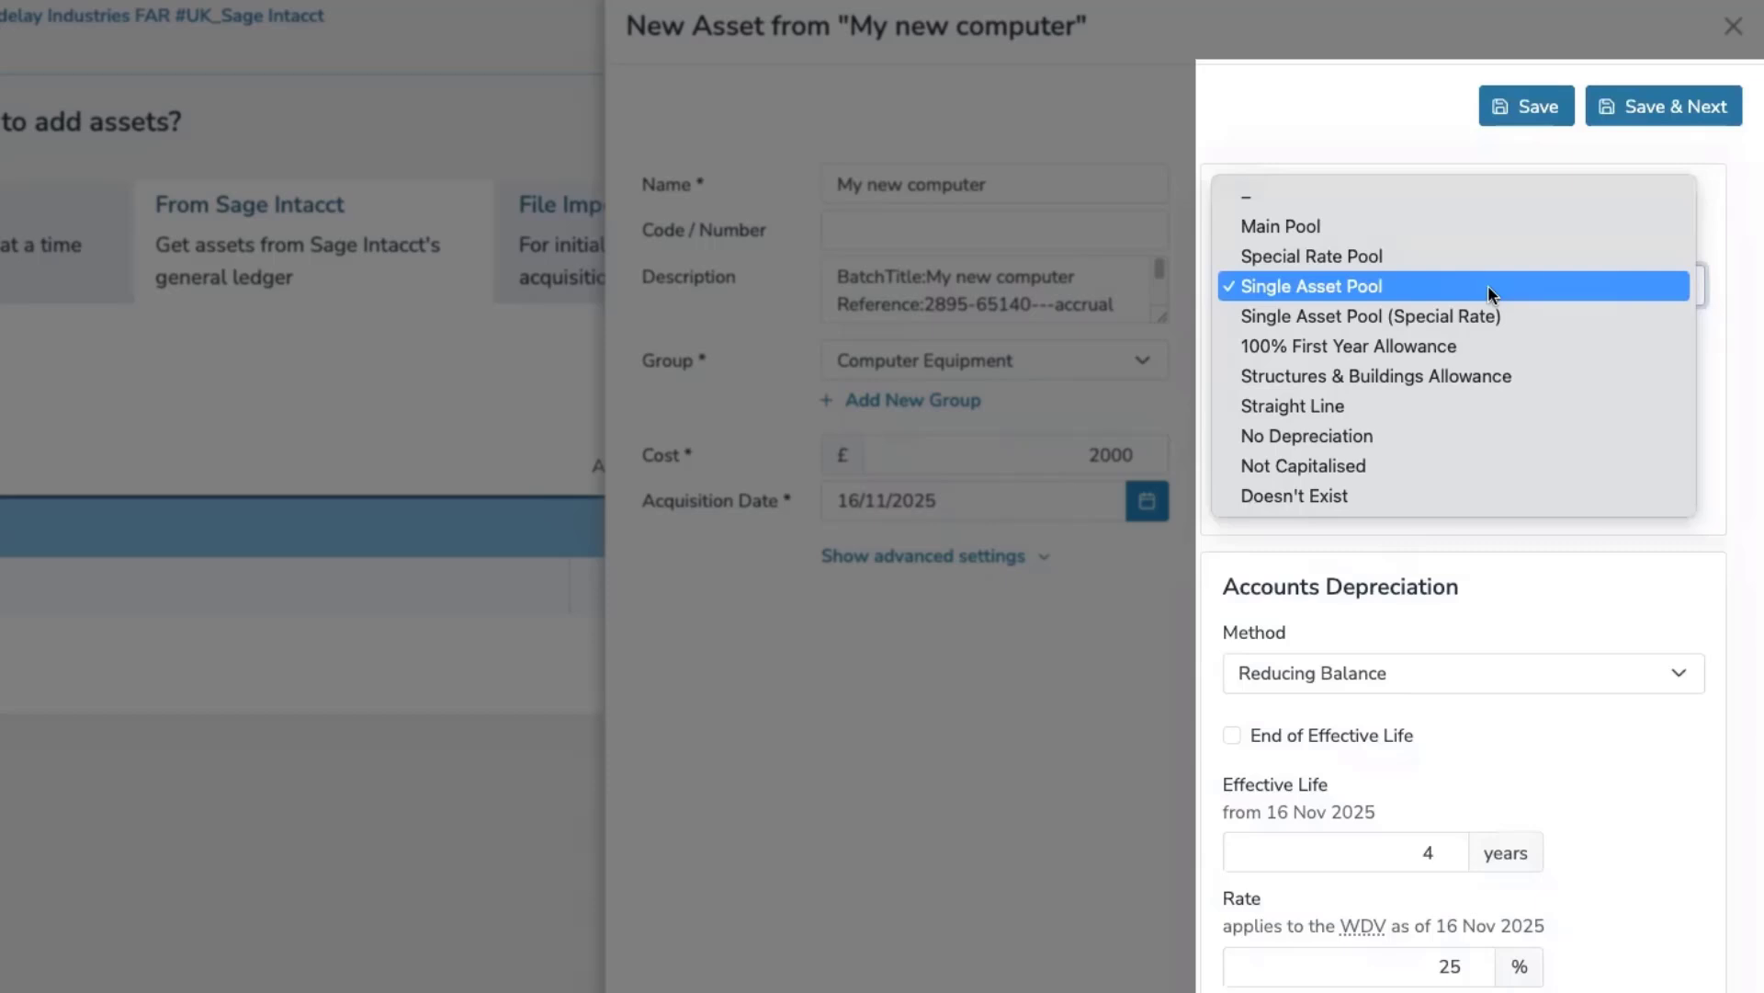
left_click(1487, 225)
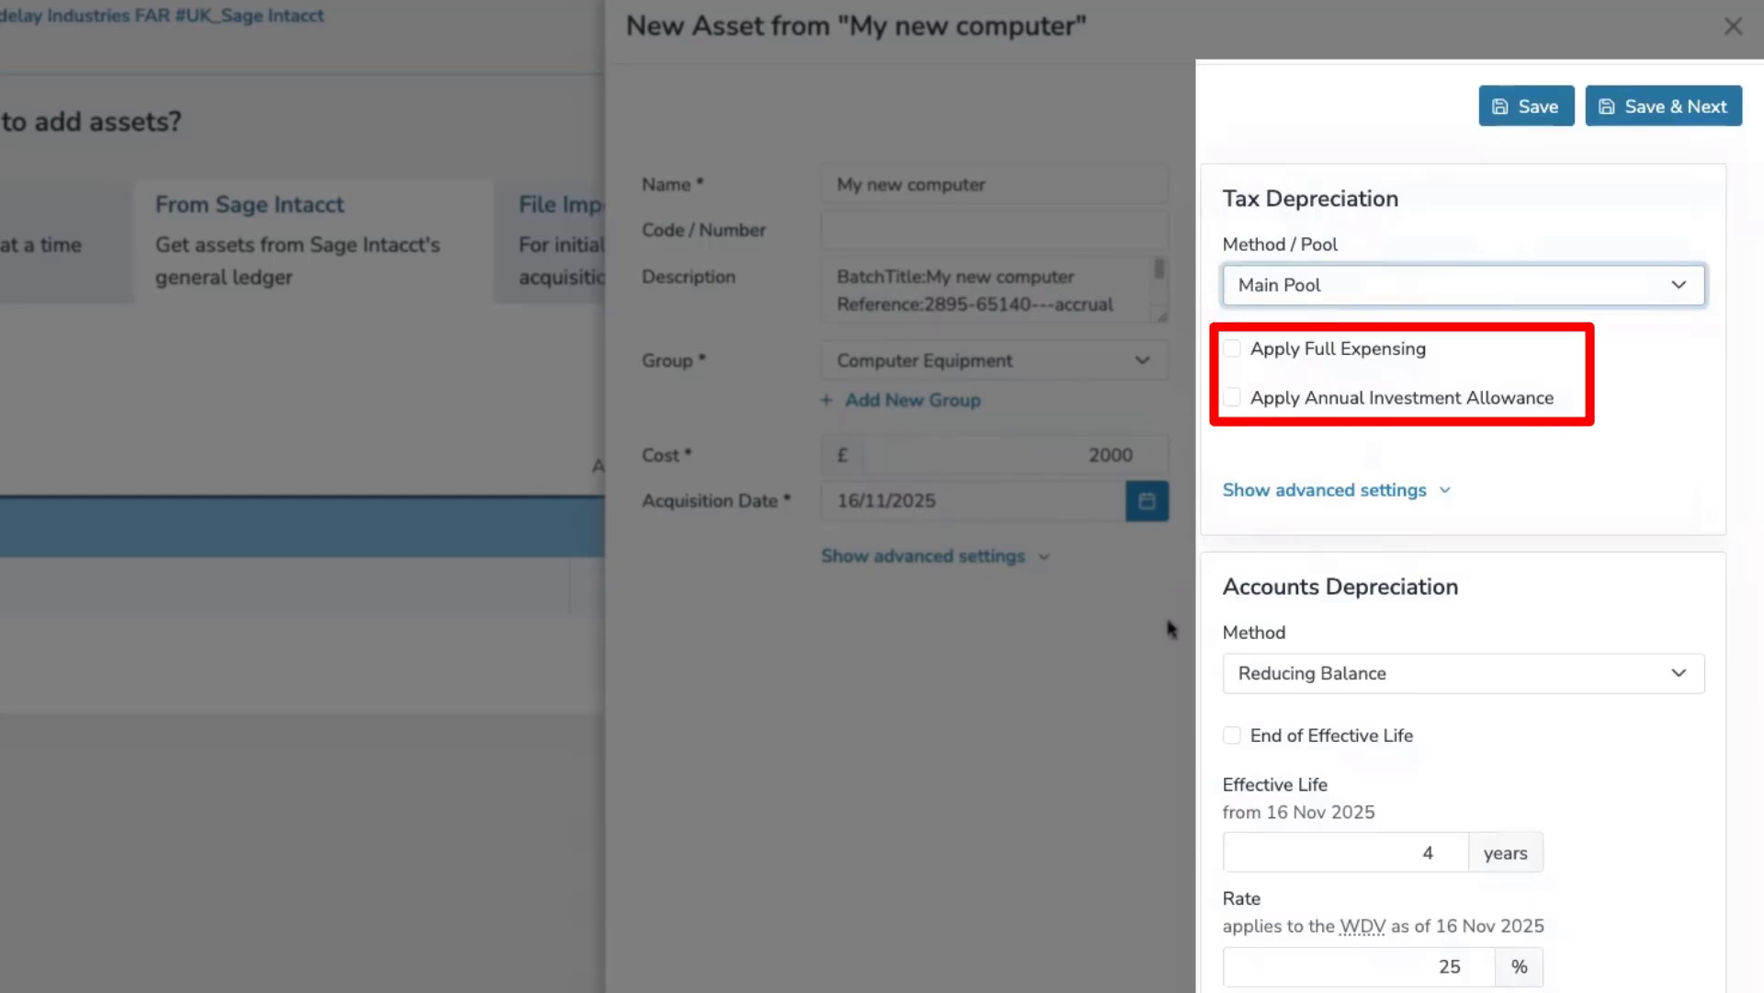
left_click(1331, 675)
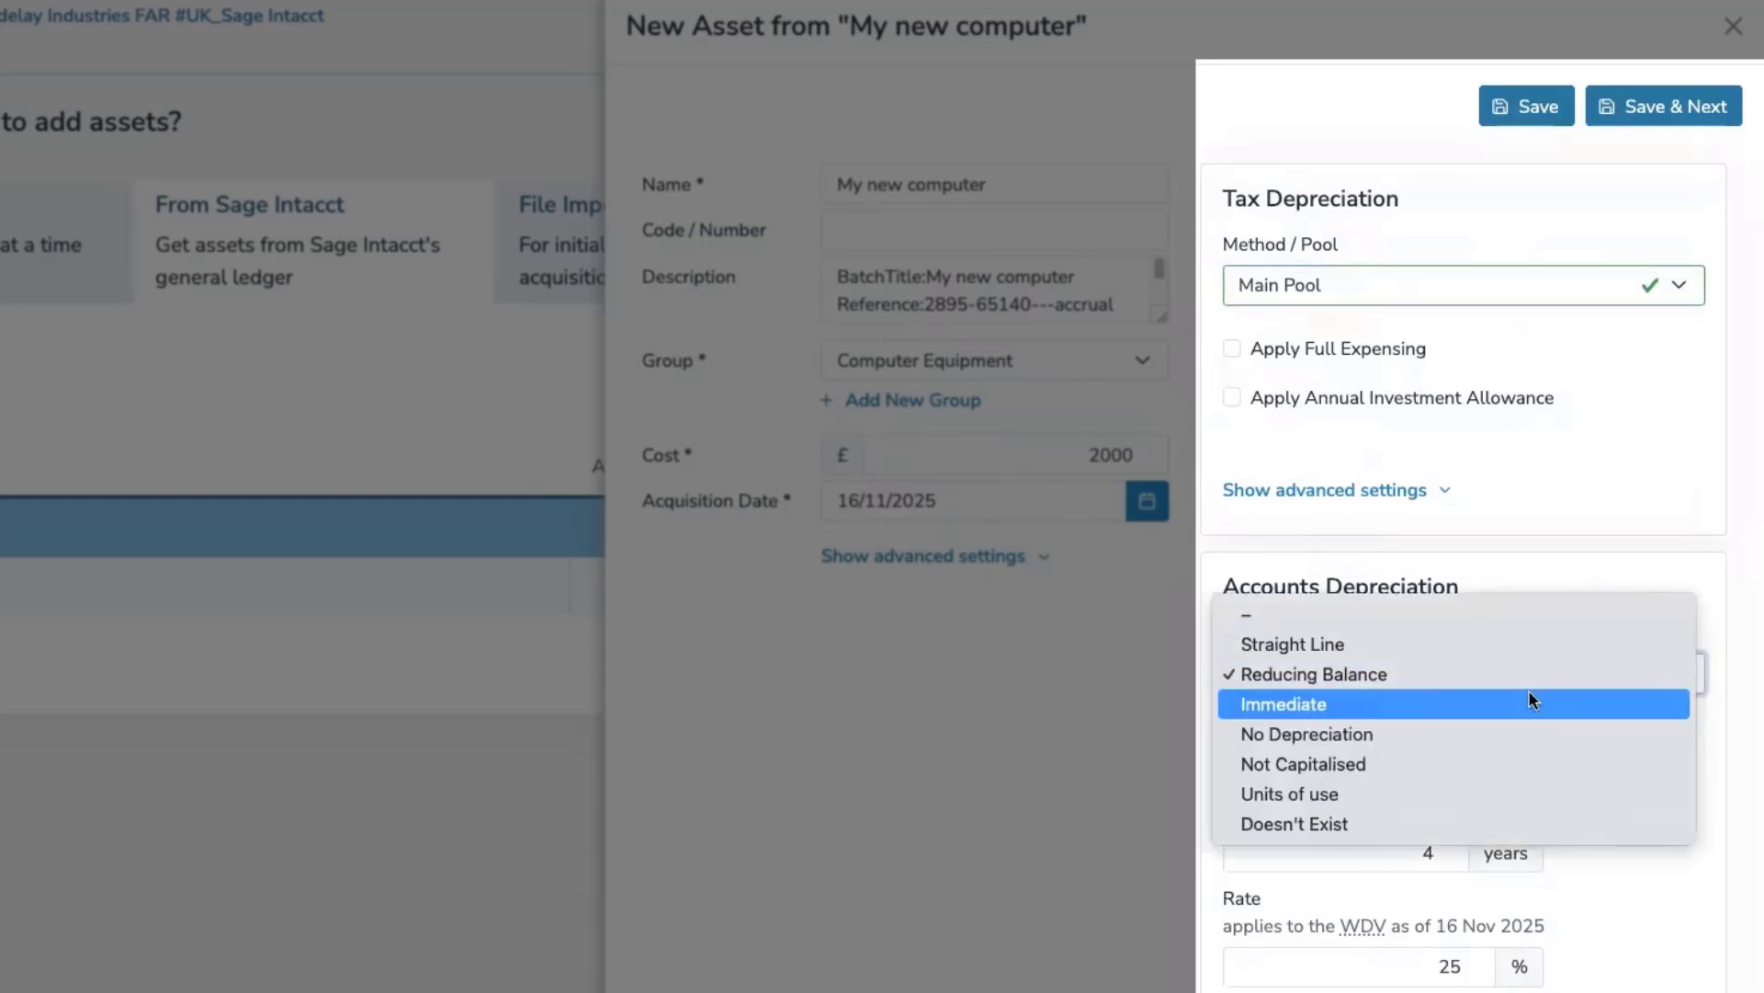
key("Escape")
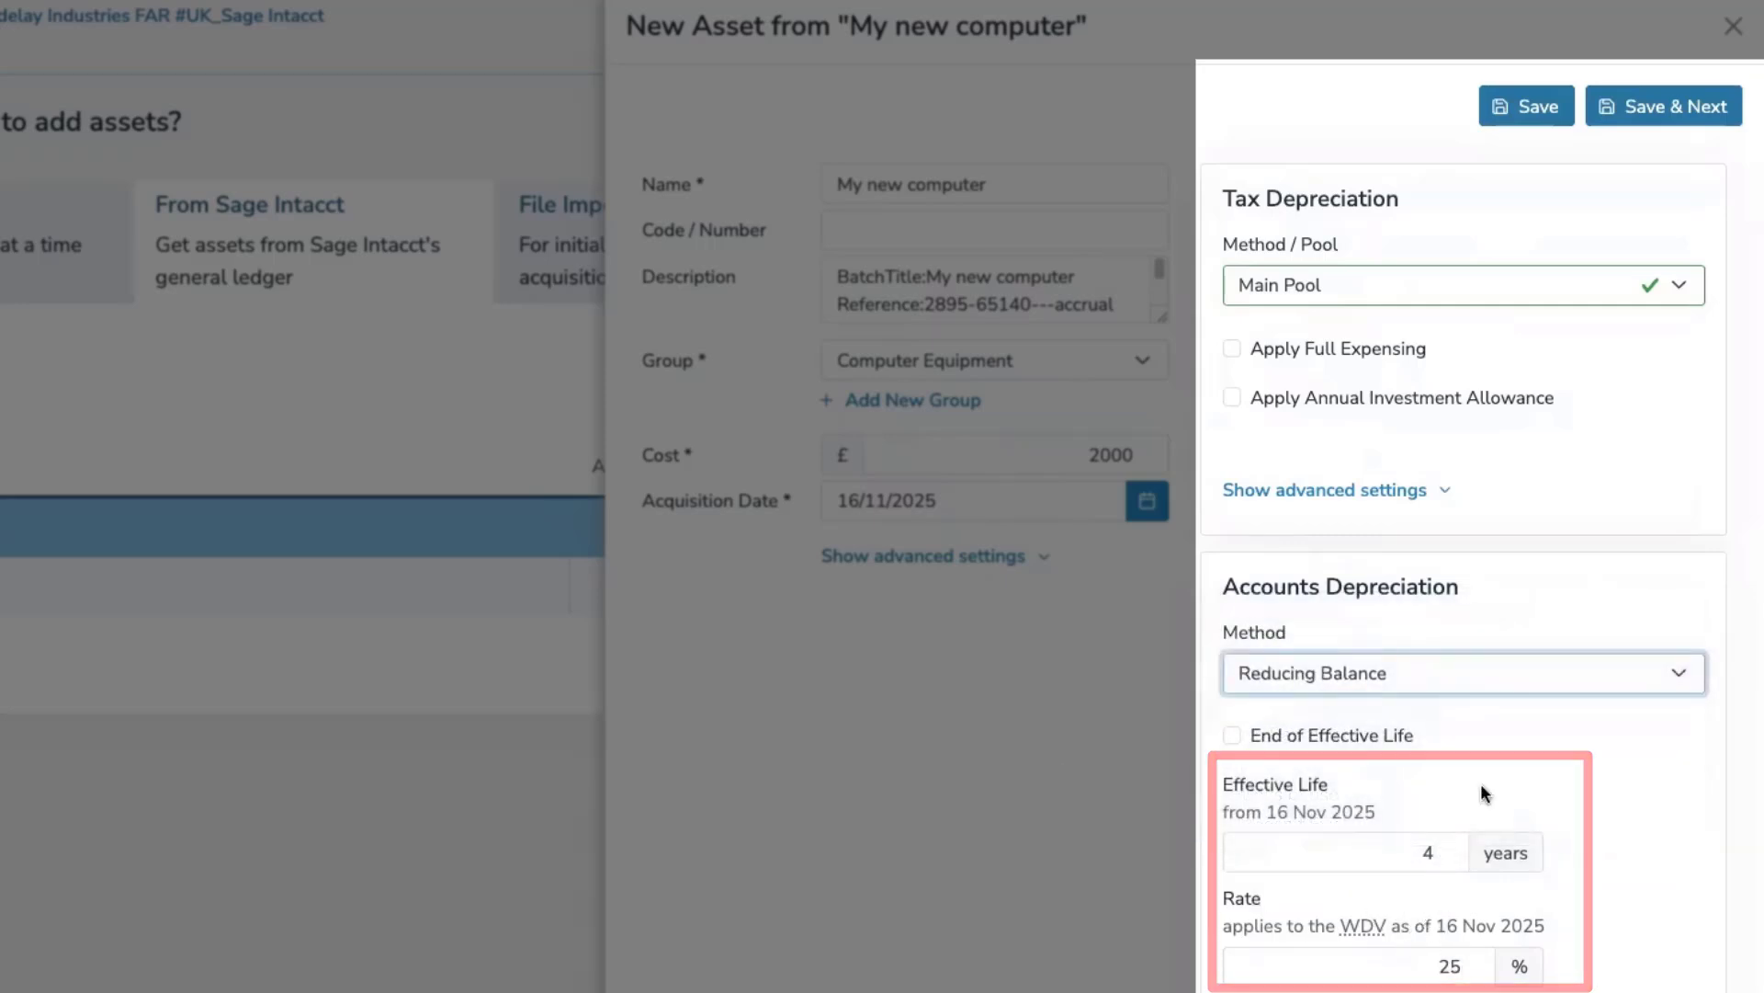
left_click(1504, 108)
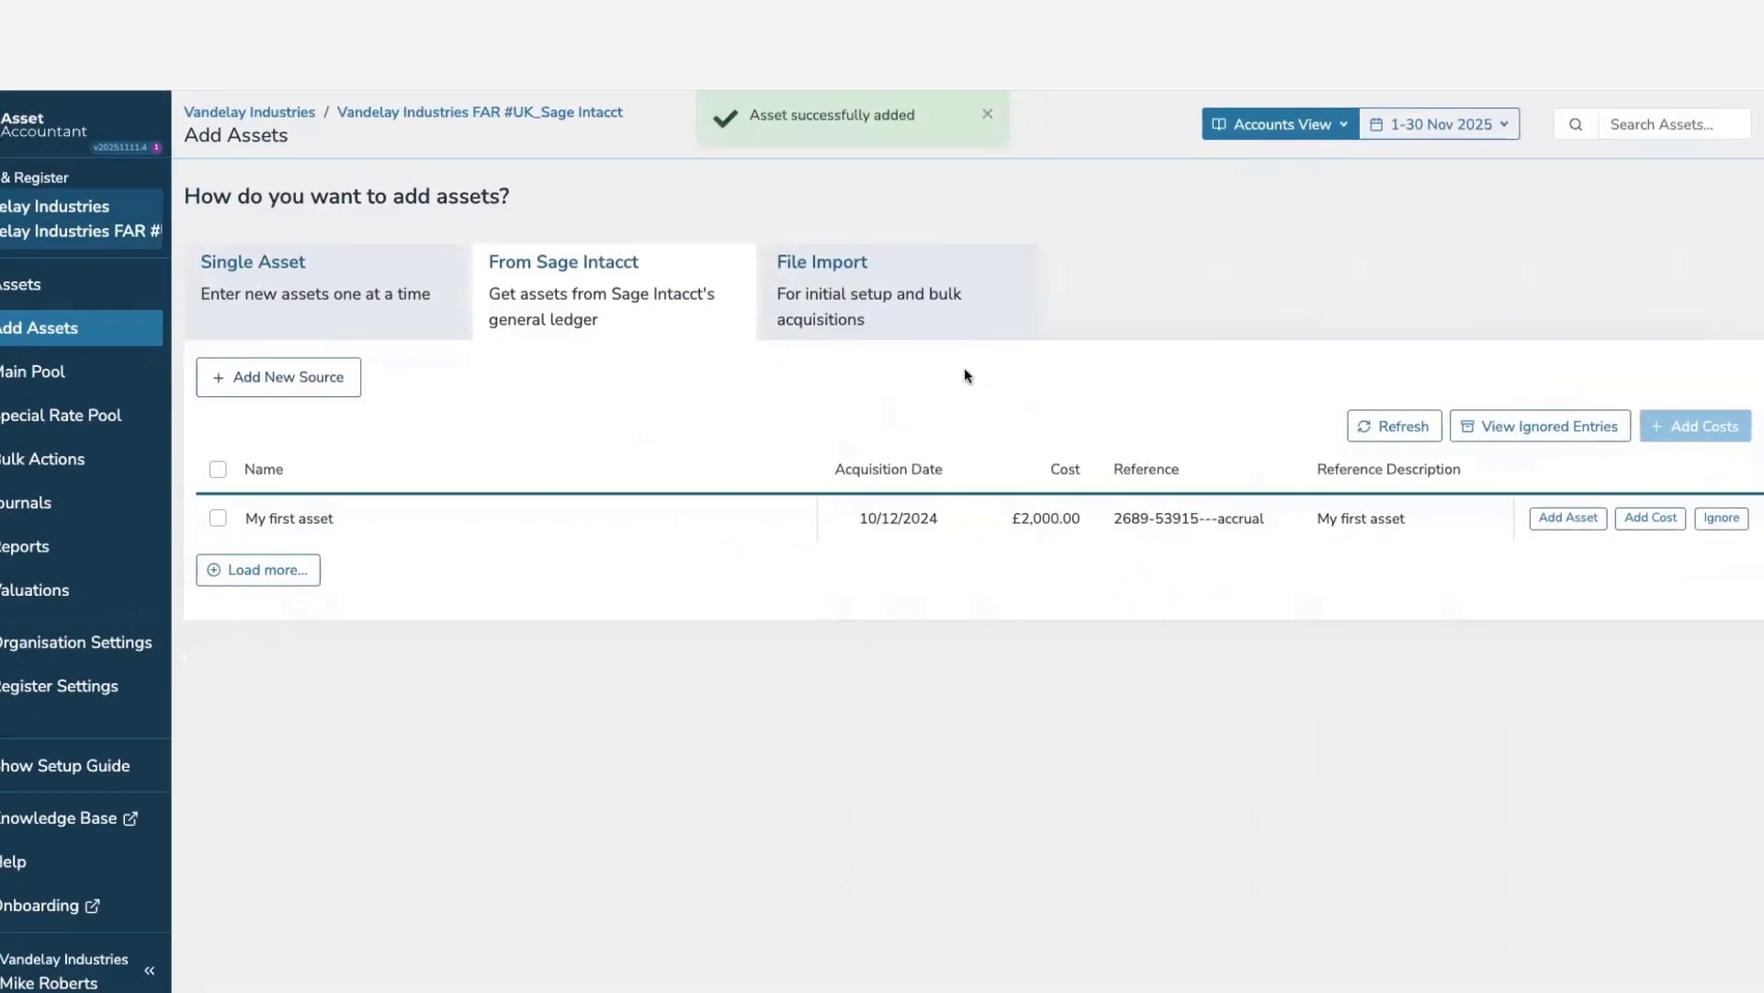
left_click(1395, 433)
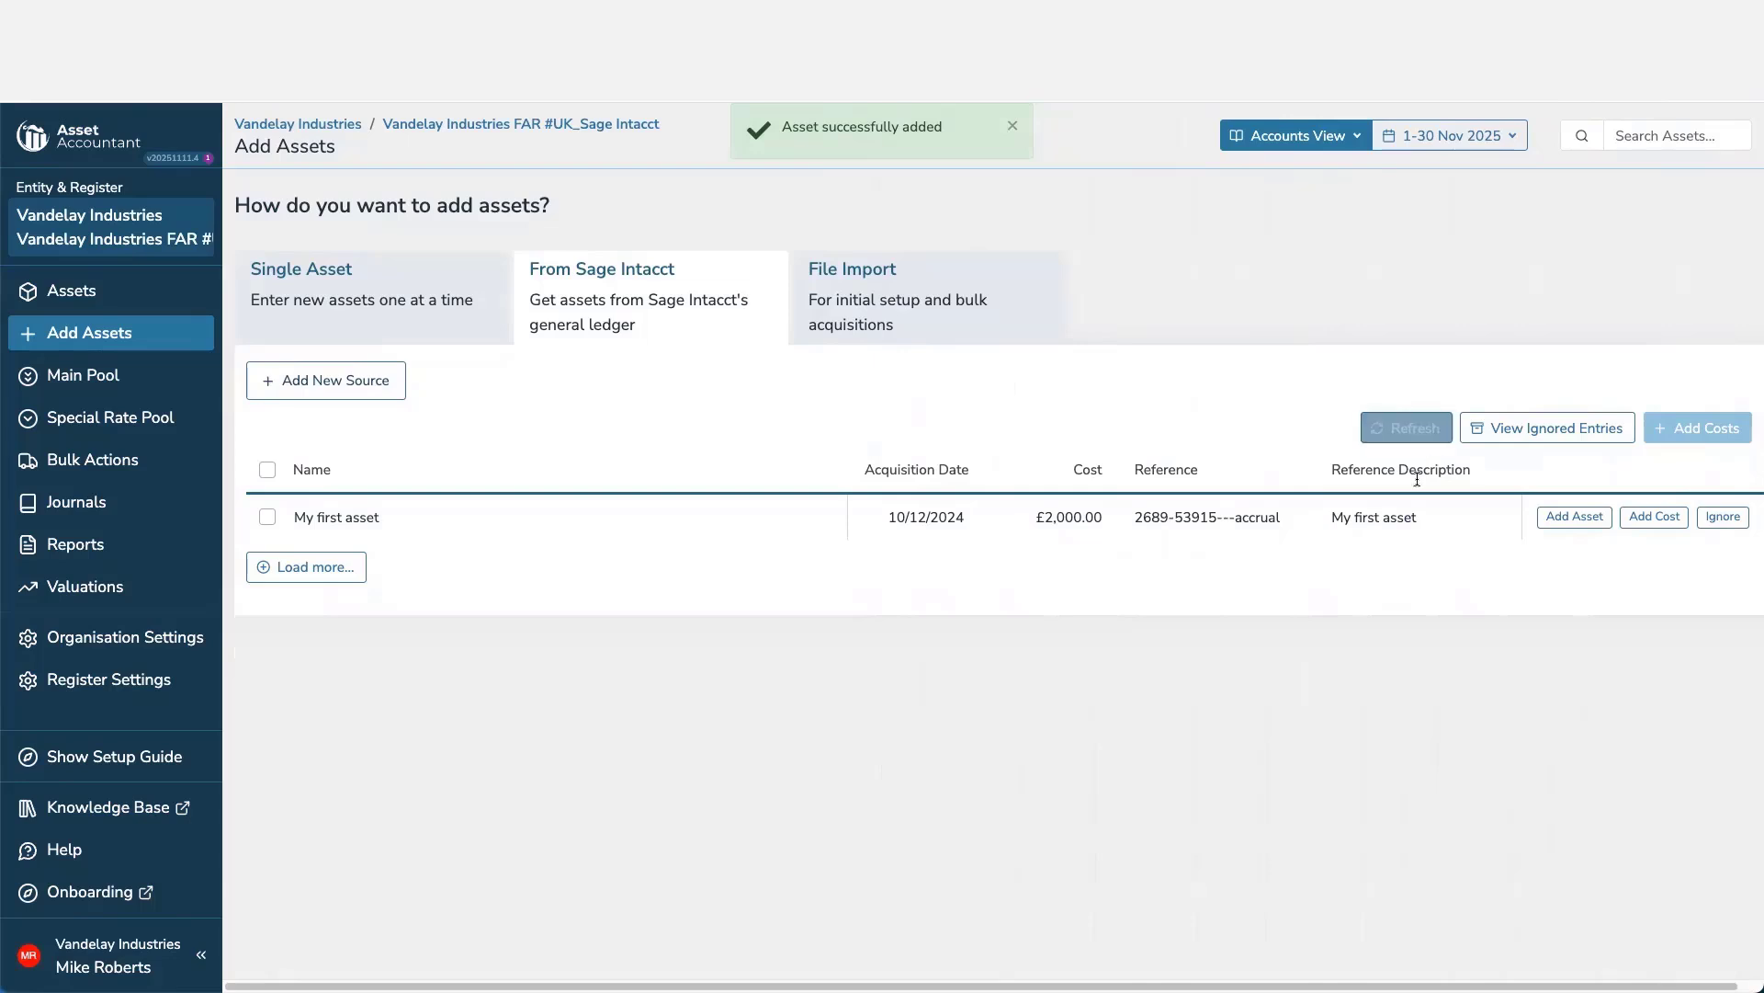
Step: Open the asset register and look at its available reporting periods and the tax and accounts view options
left_click(83, 292)
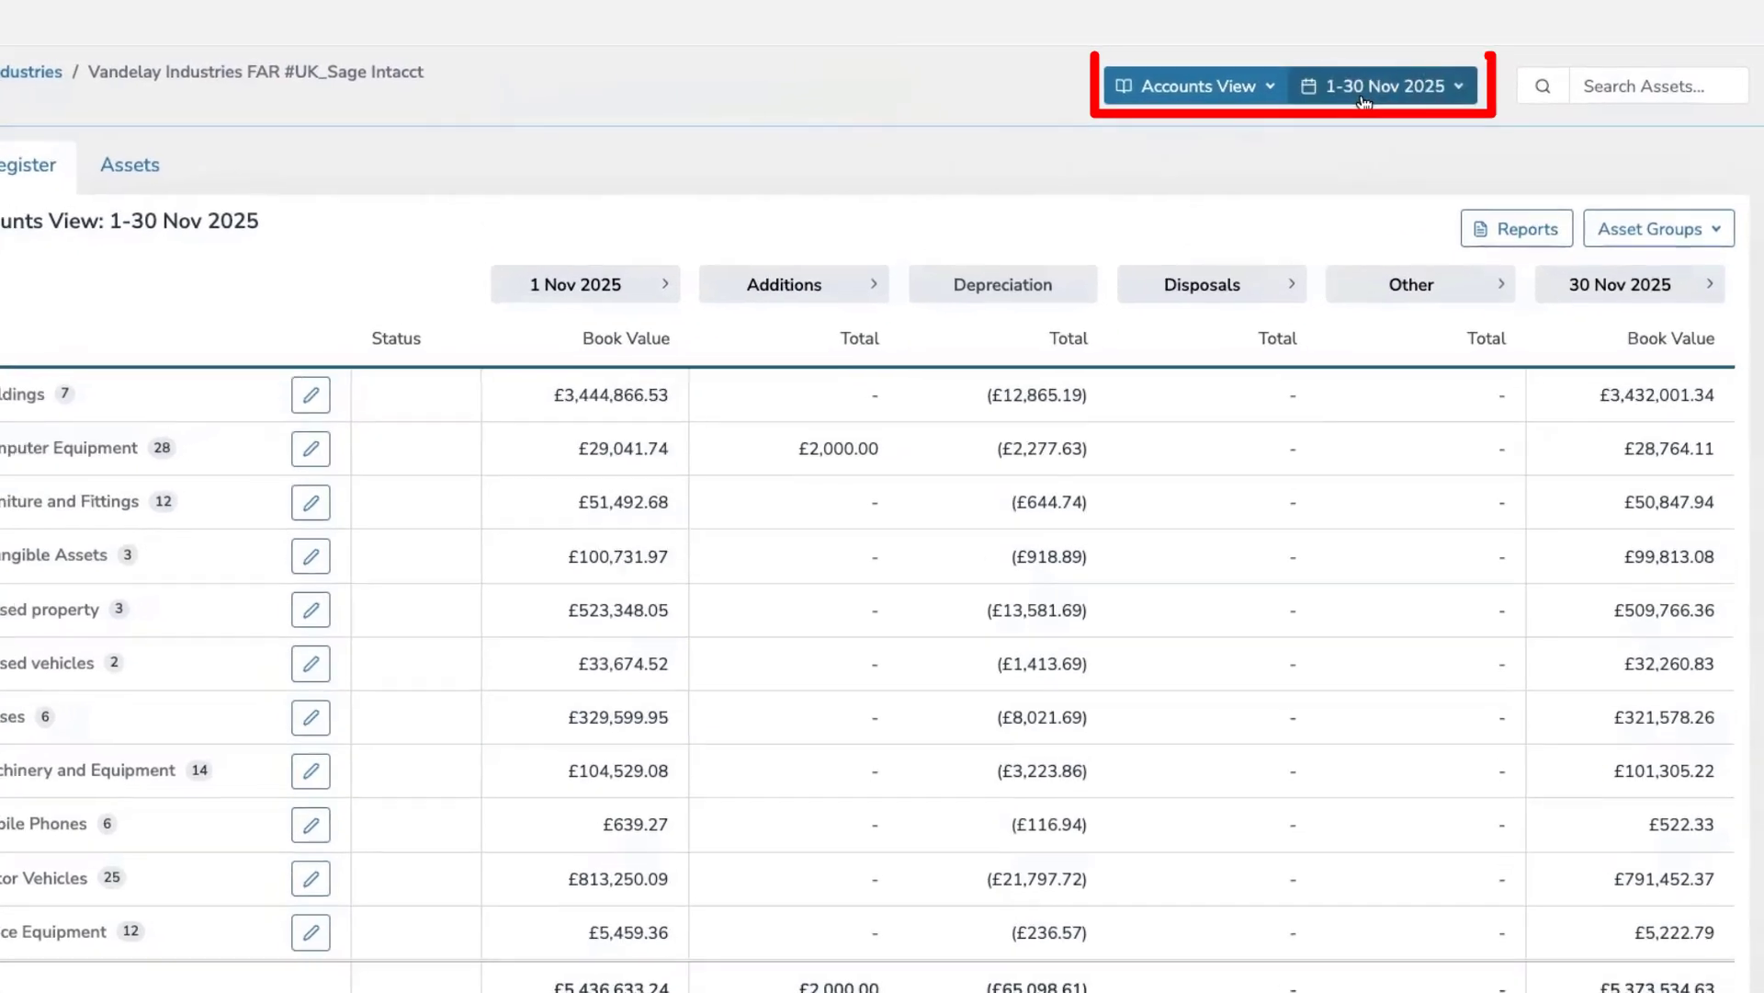
left_click(1364, 99)
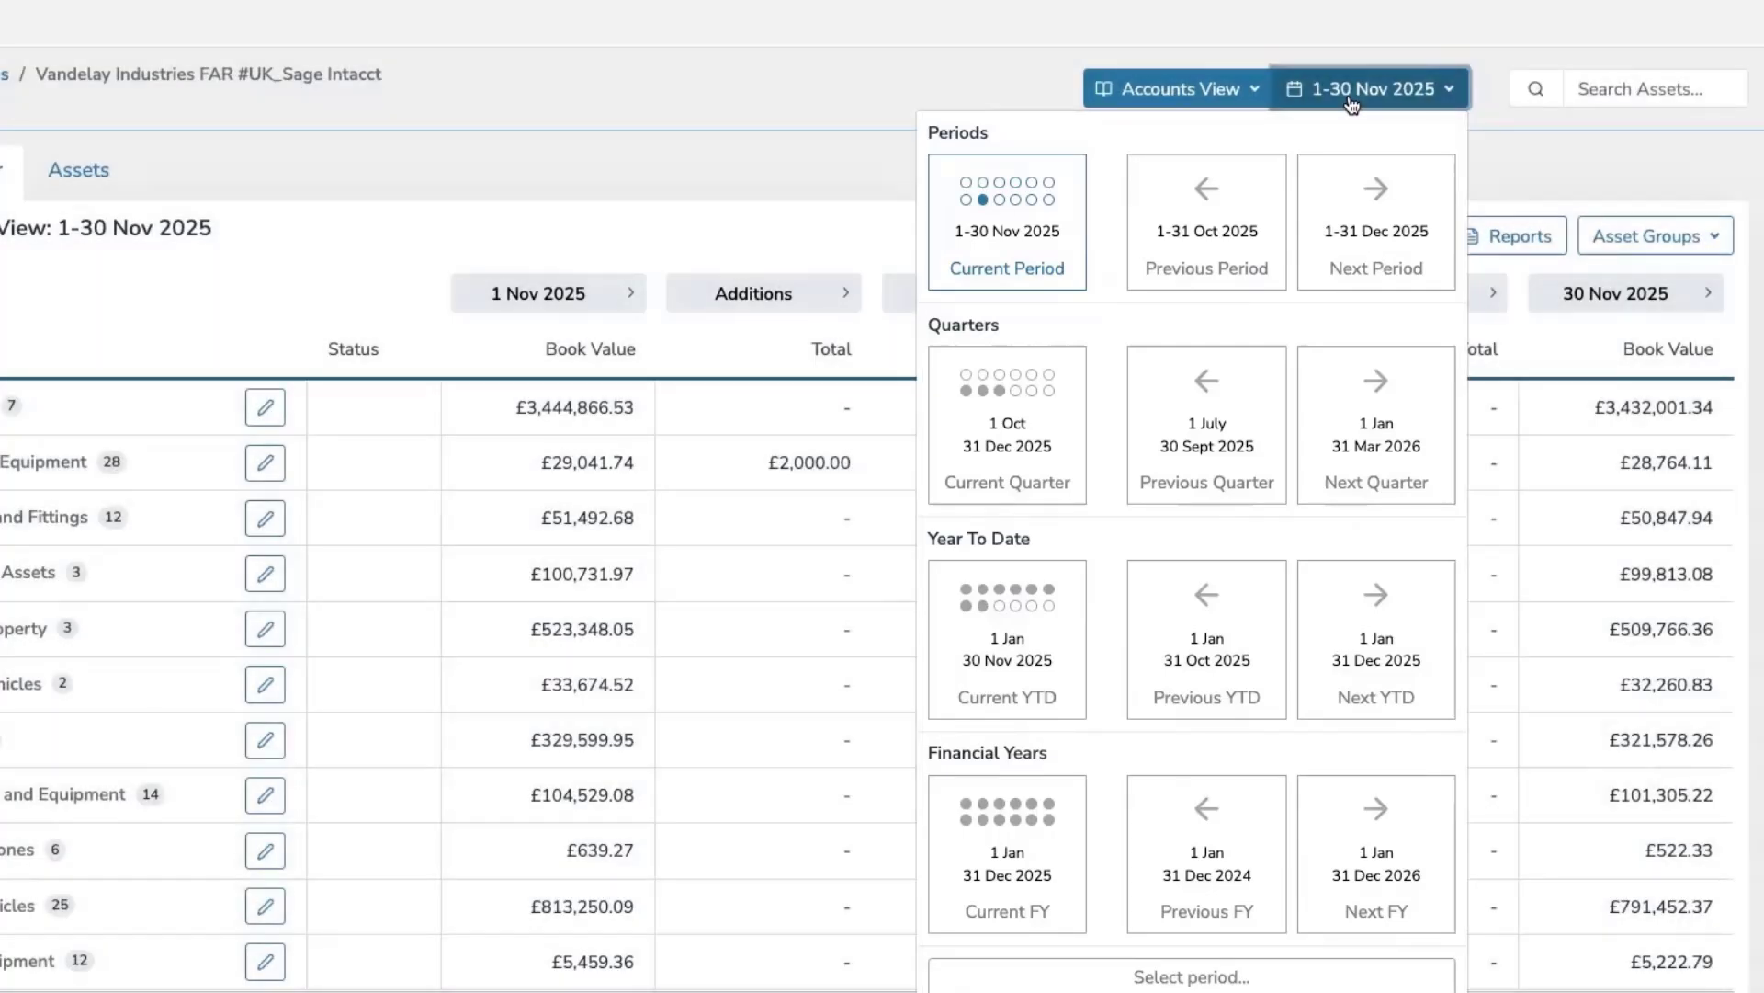
left_click(1219, 91)
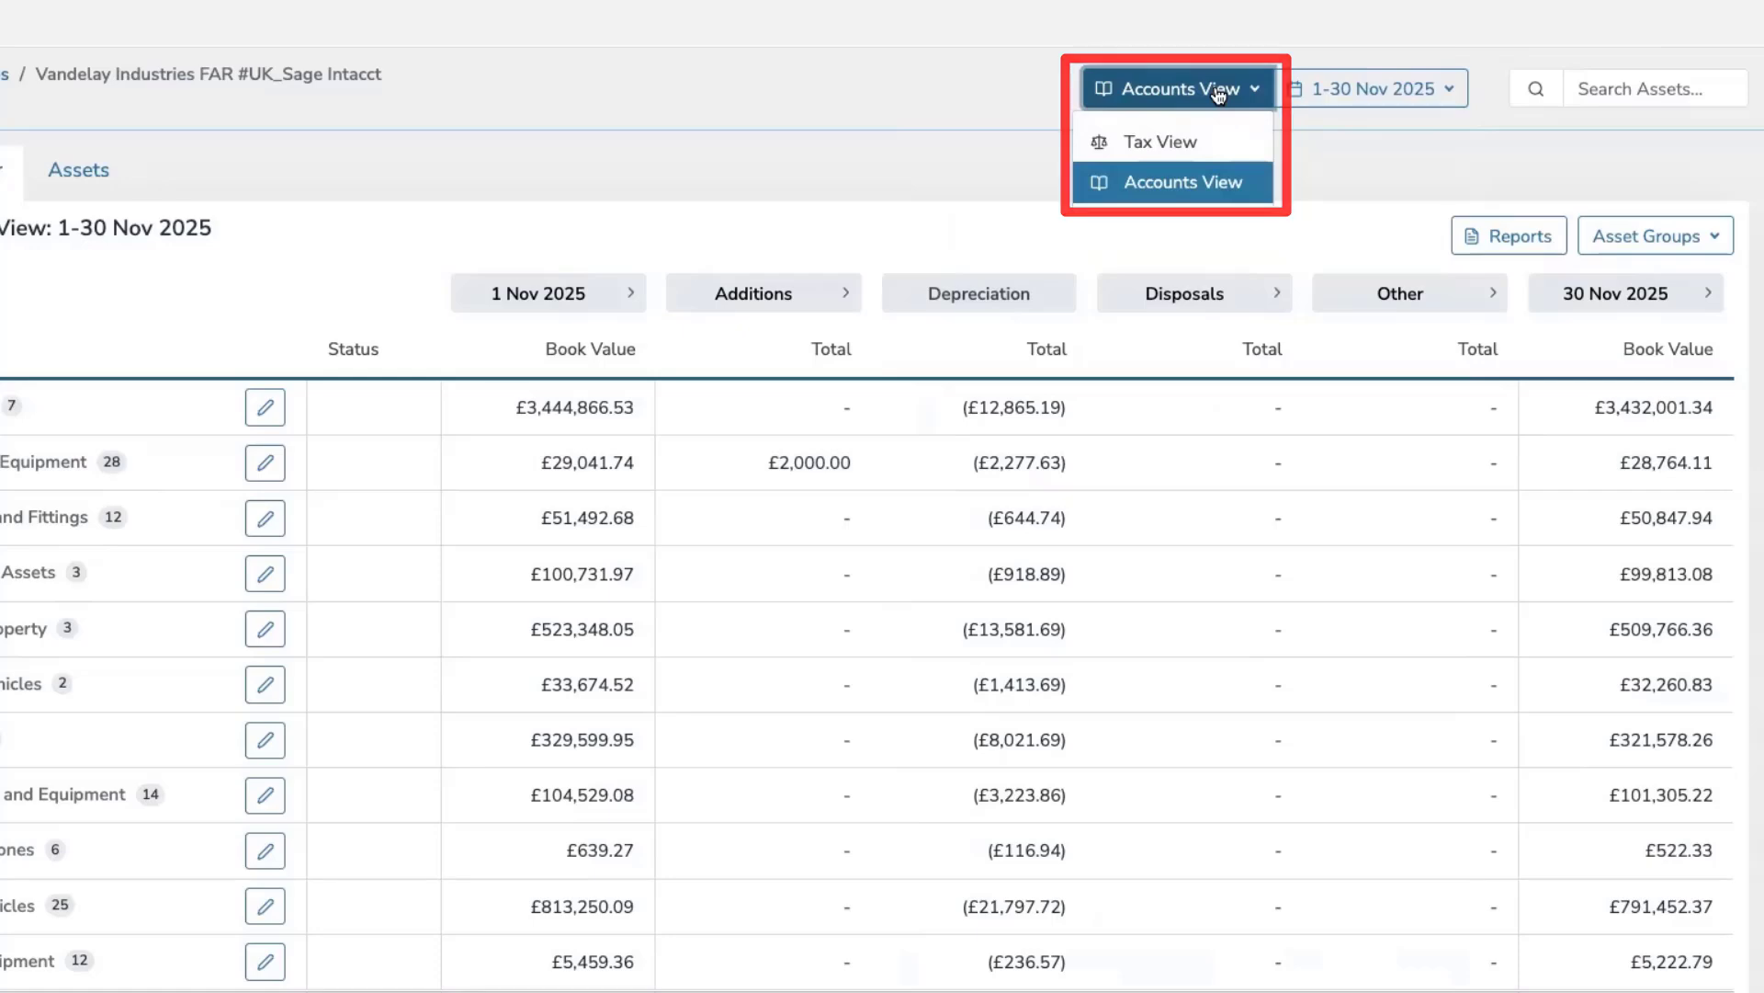
left_click(670, 224)
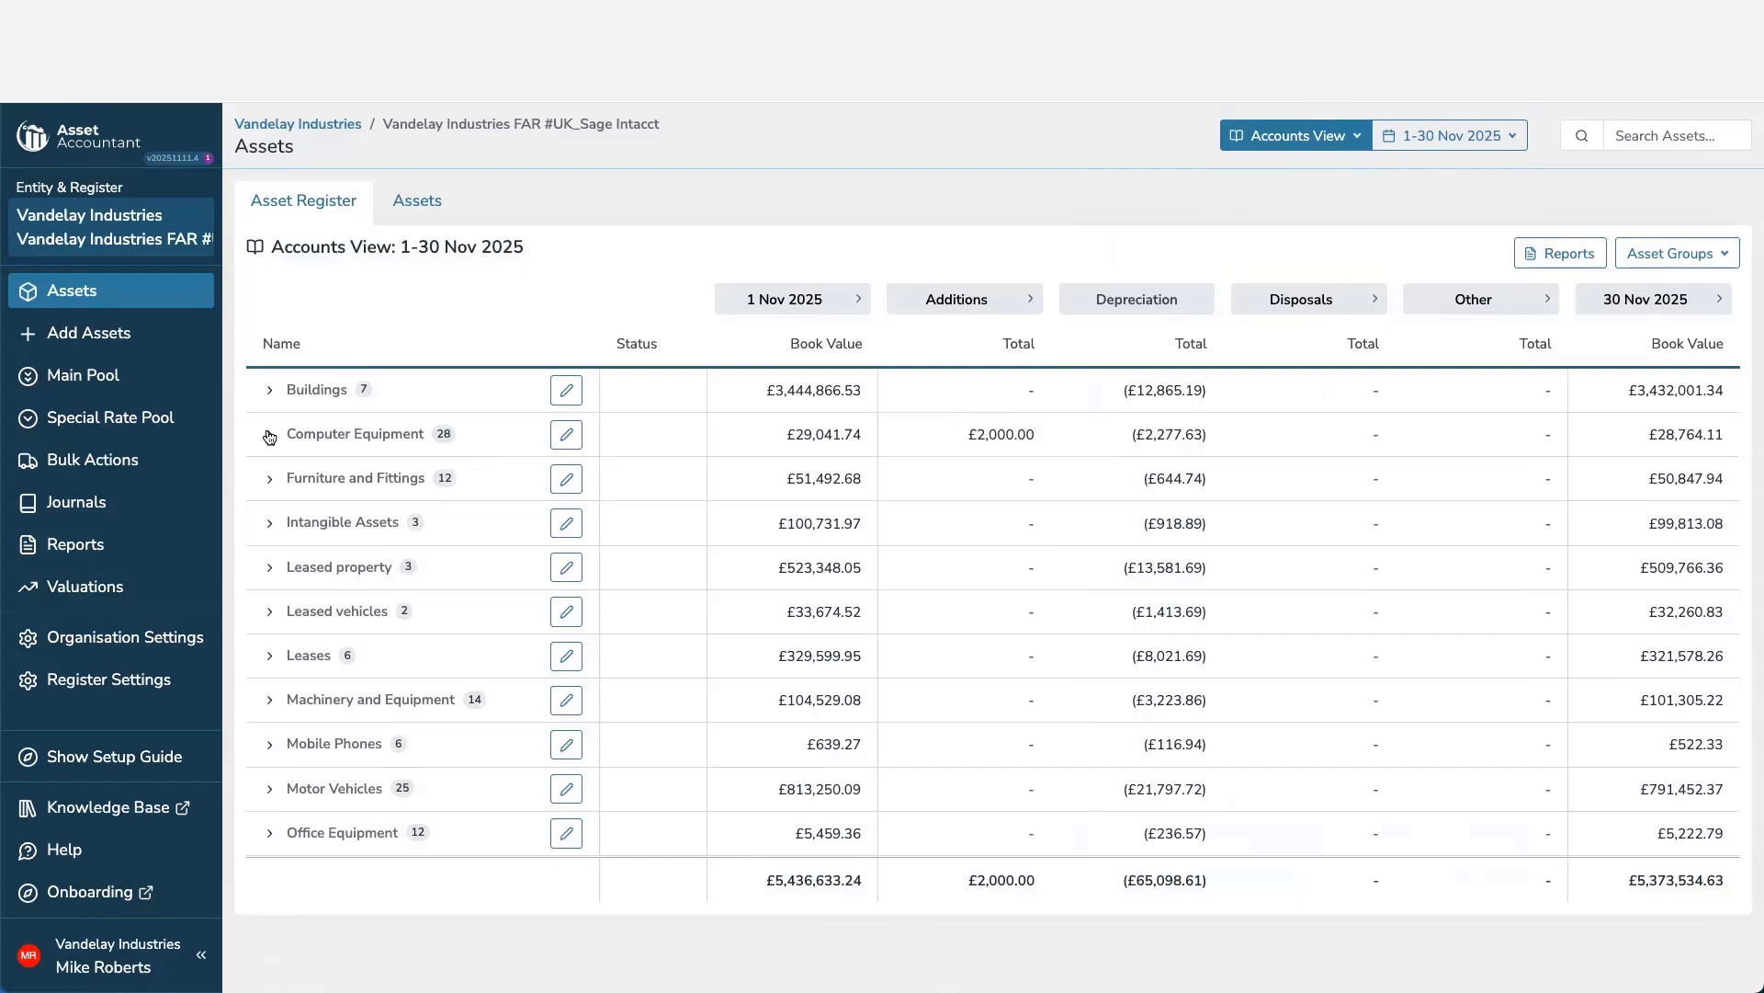
Step: Expand the Computer Equipment group in the asset register and open the asset "My new computer"
left_click(269, 437)
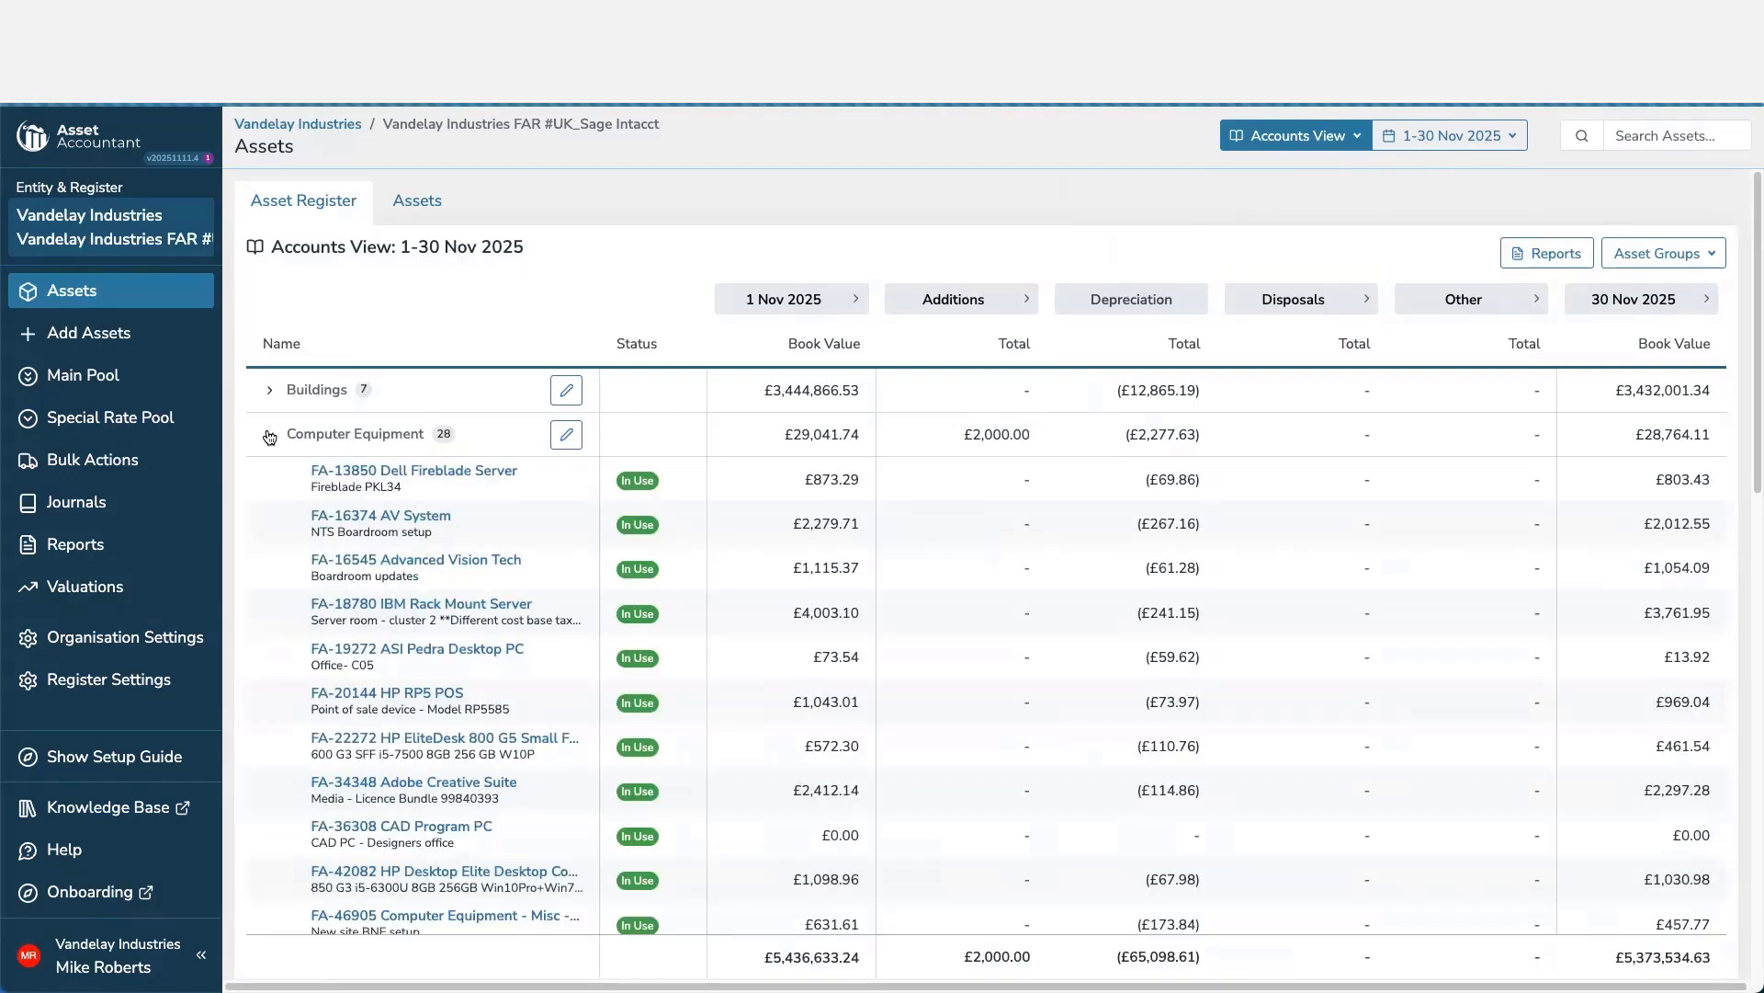
scroll(449, 533, "down", 6)
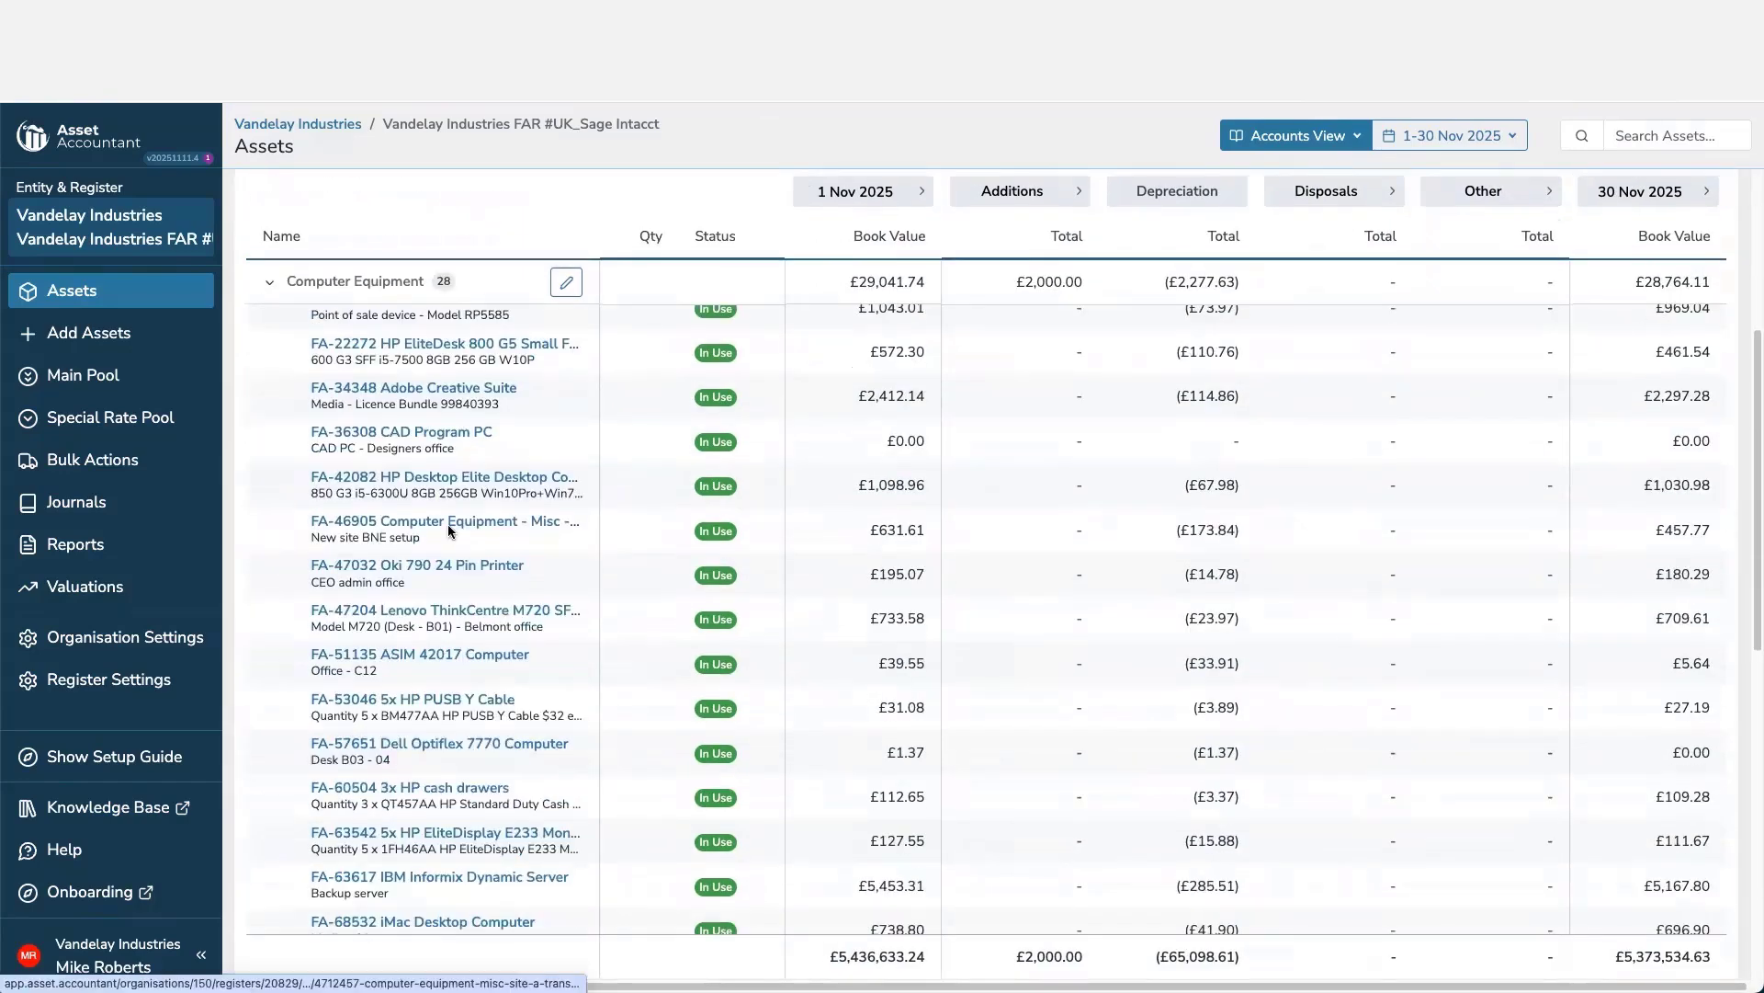
scroll(450, 533, "down", 6)
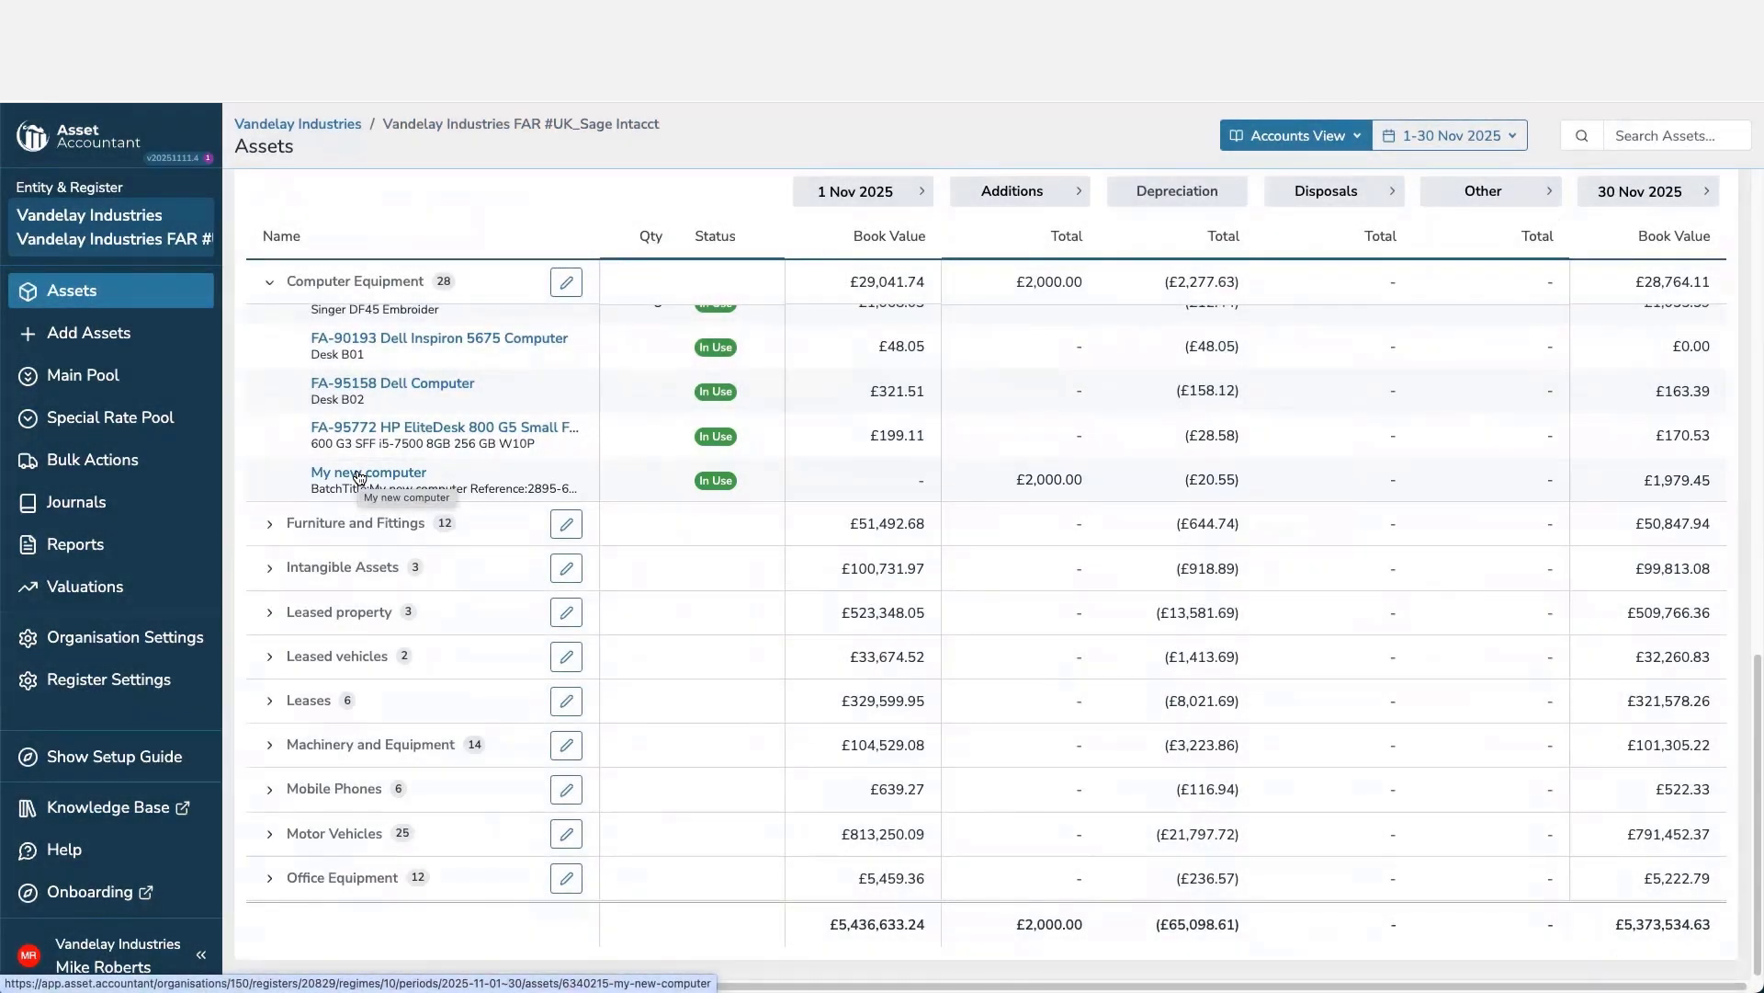
left_click(359, 475)
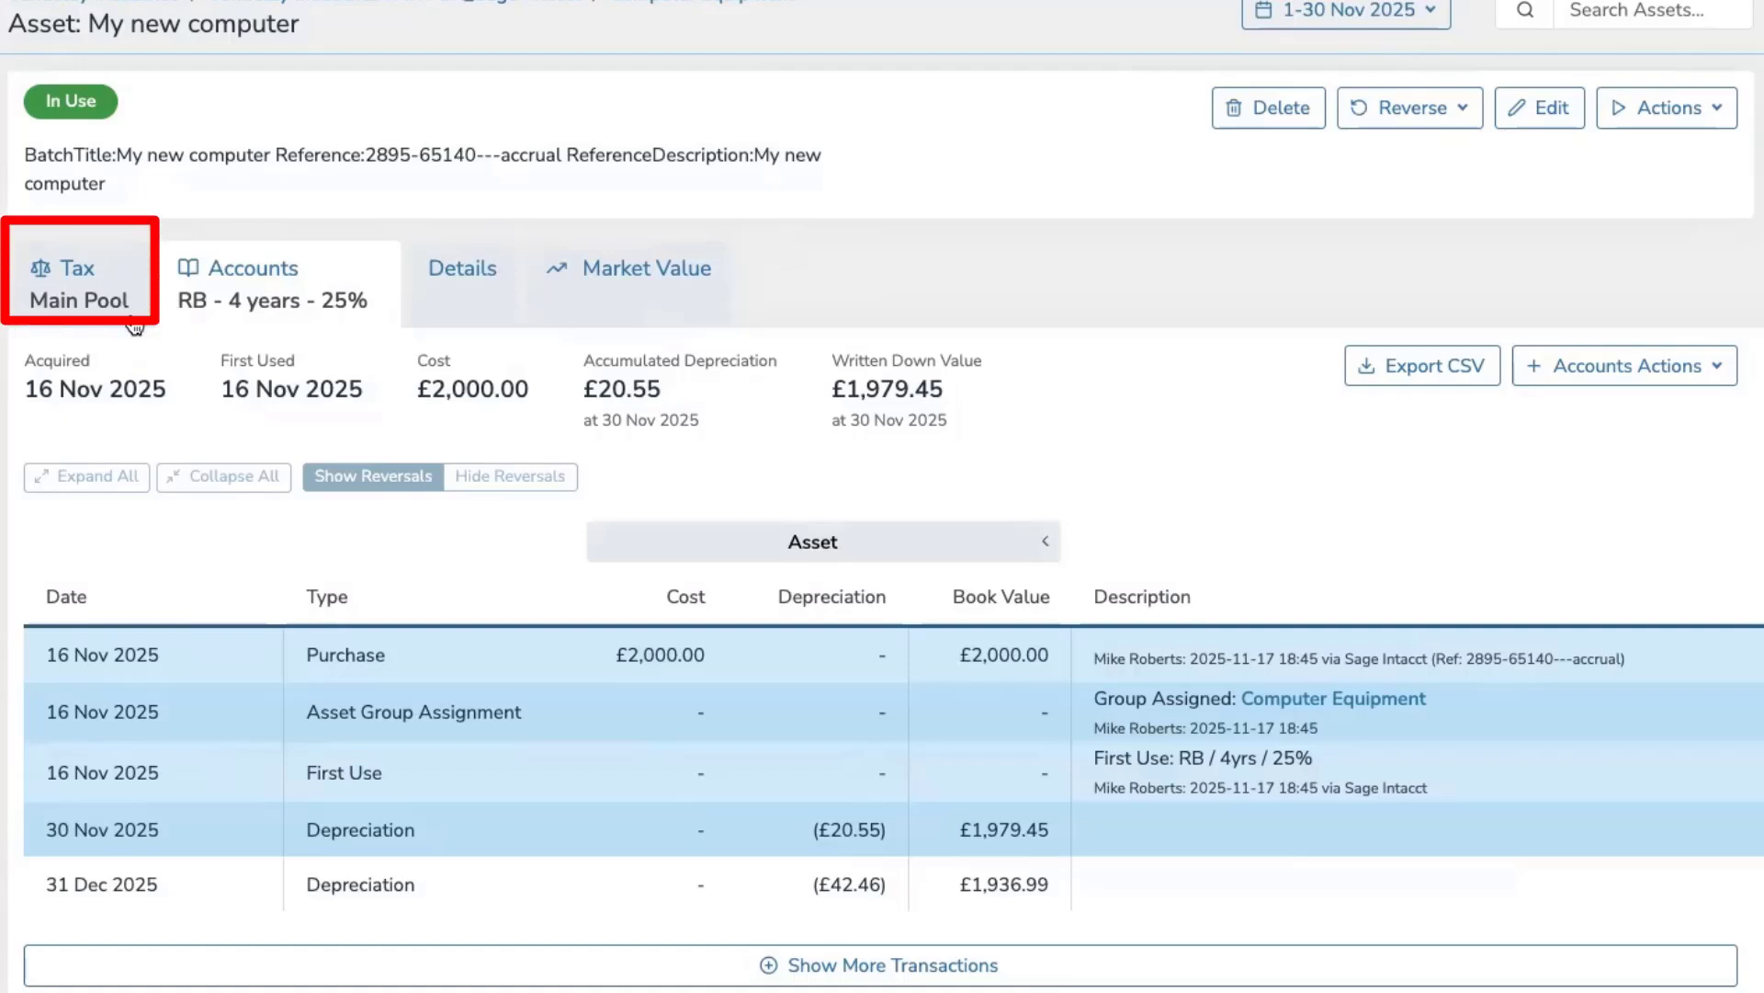
Step: Review the asset's tax transactions and its full accounts depreciation schedule across the coming years
left_click(135, 311)
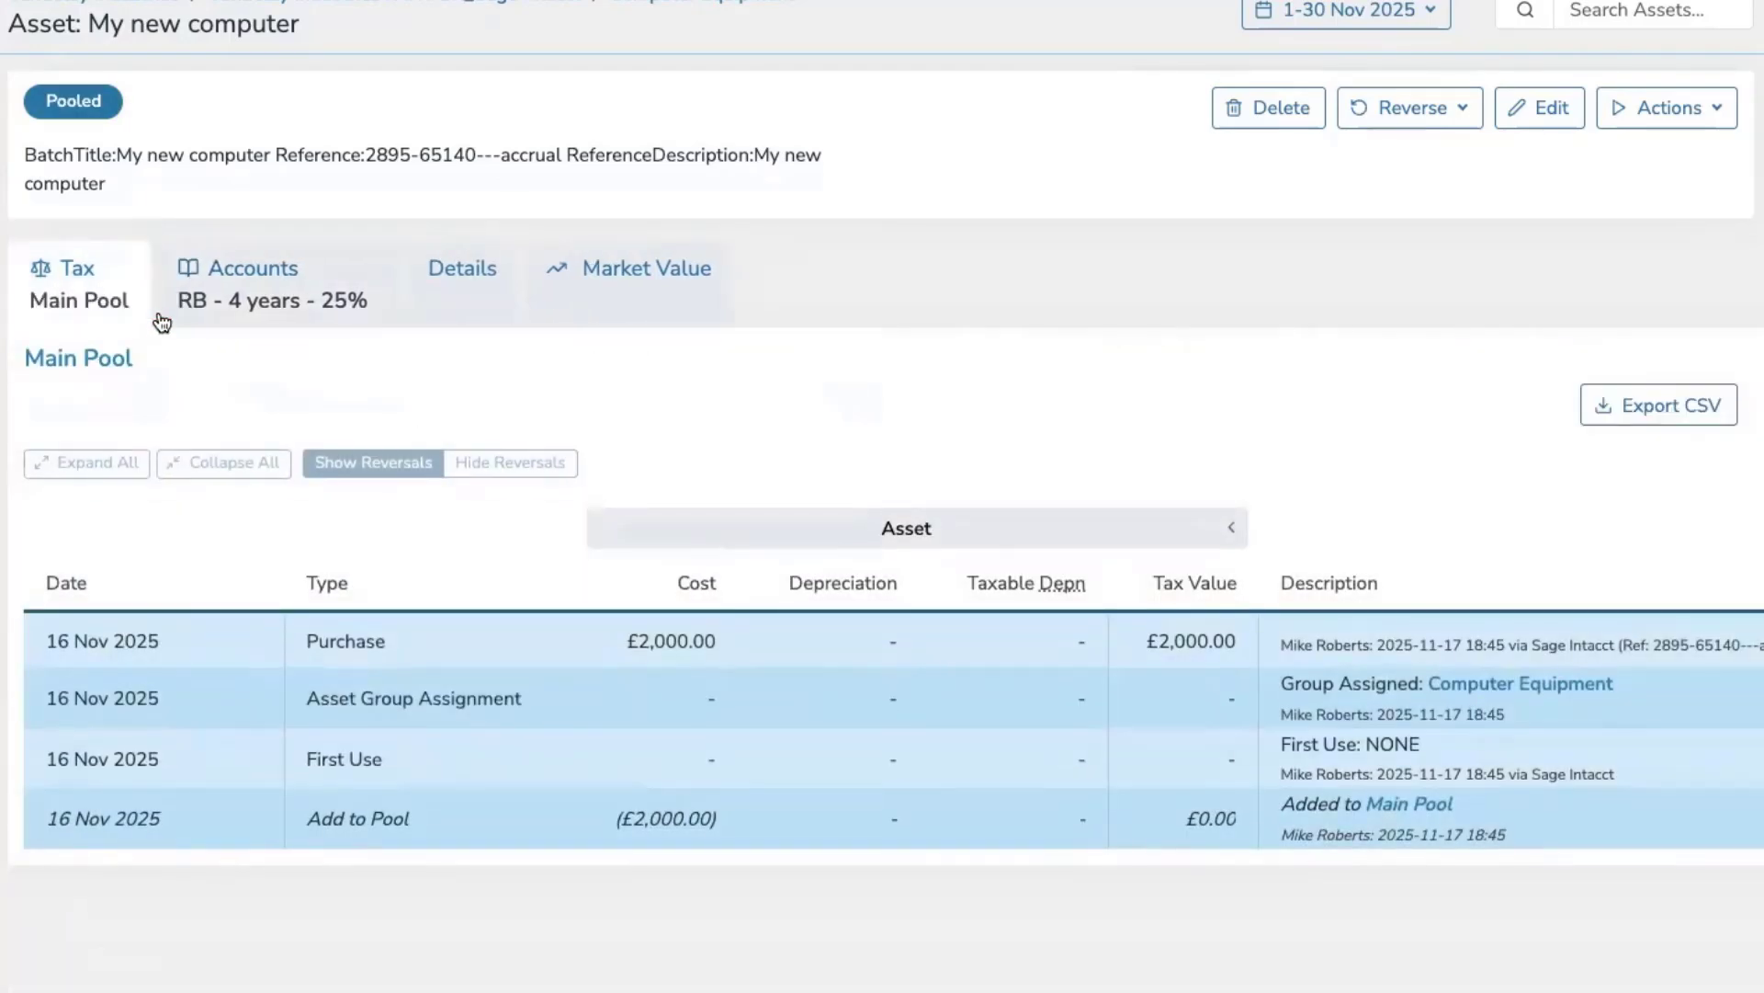
left_click(298, 332)
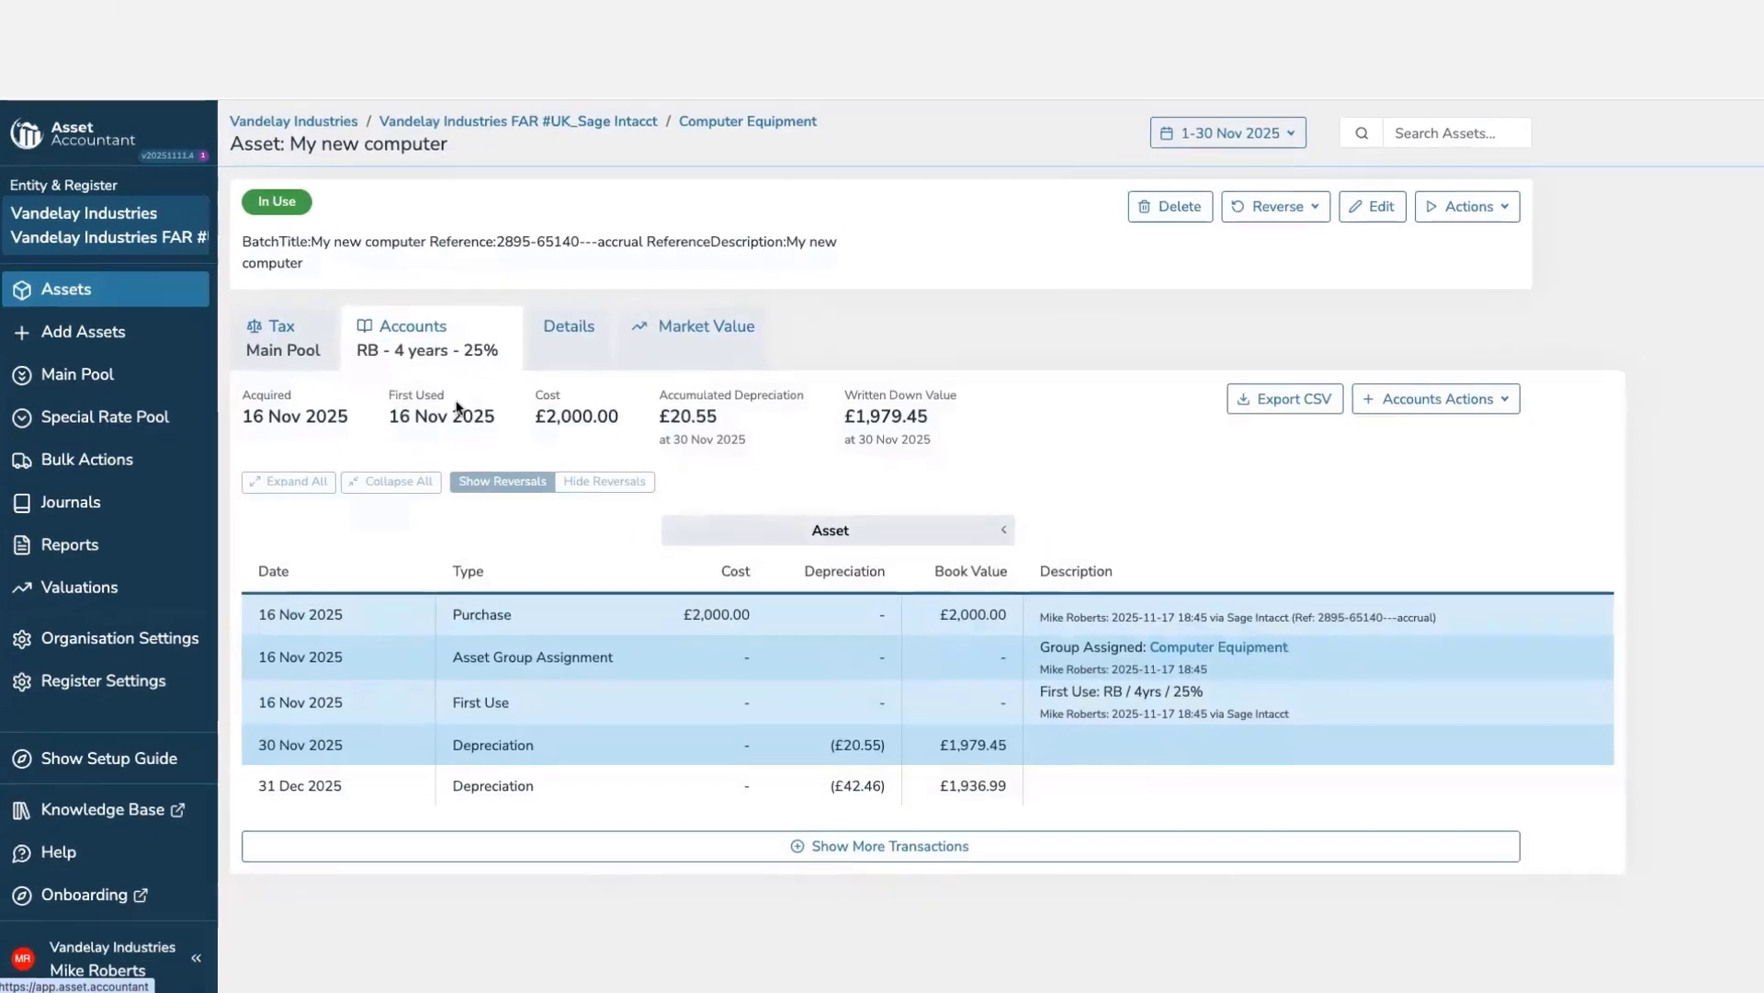
left_click(922, 859)
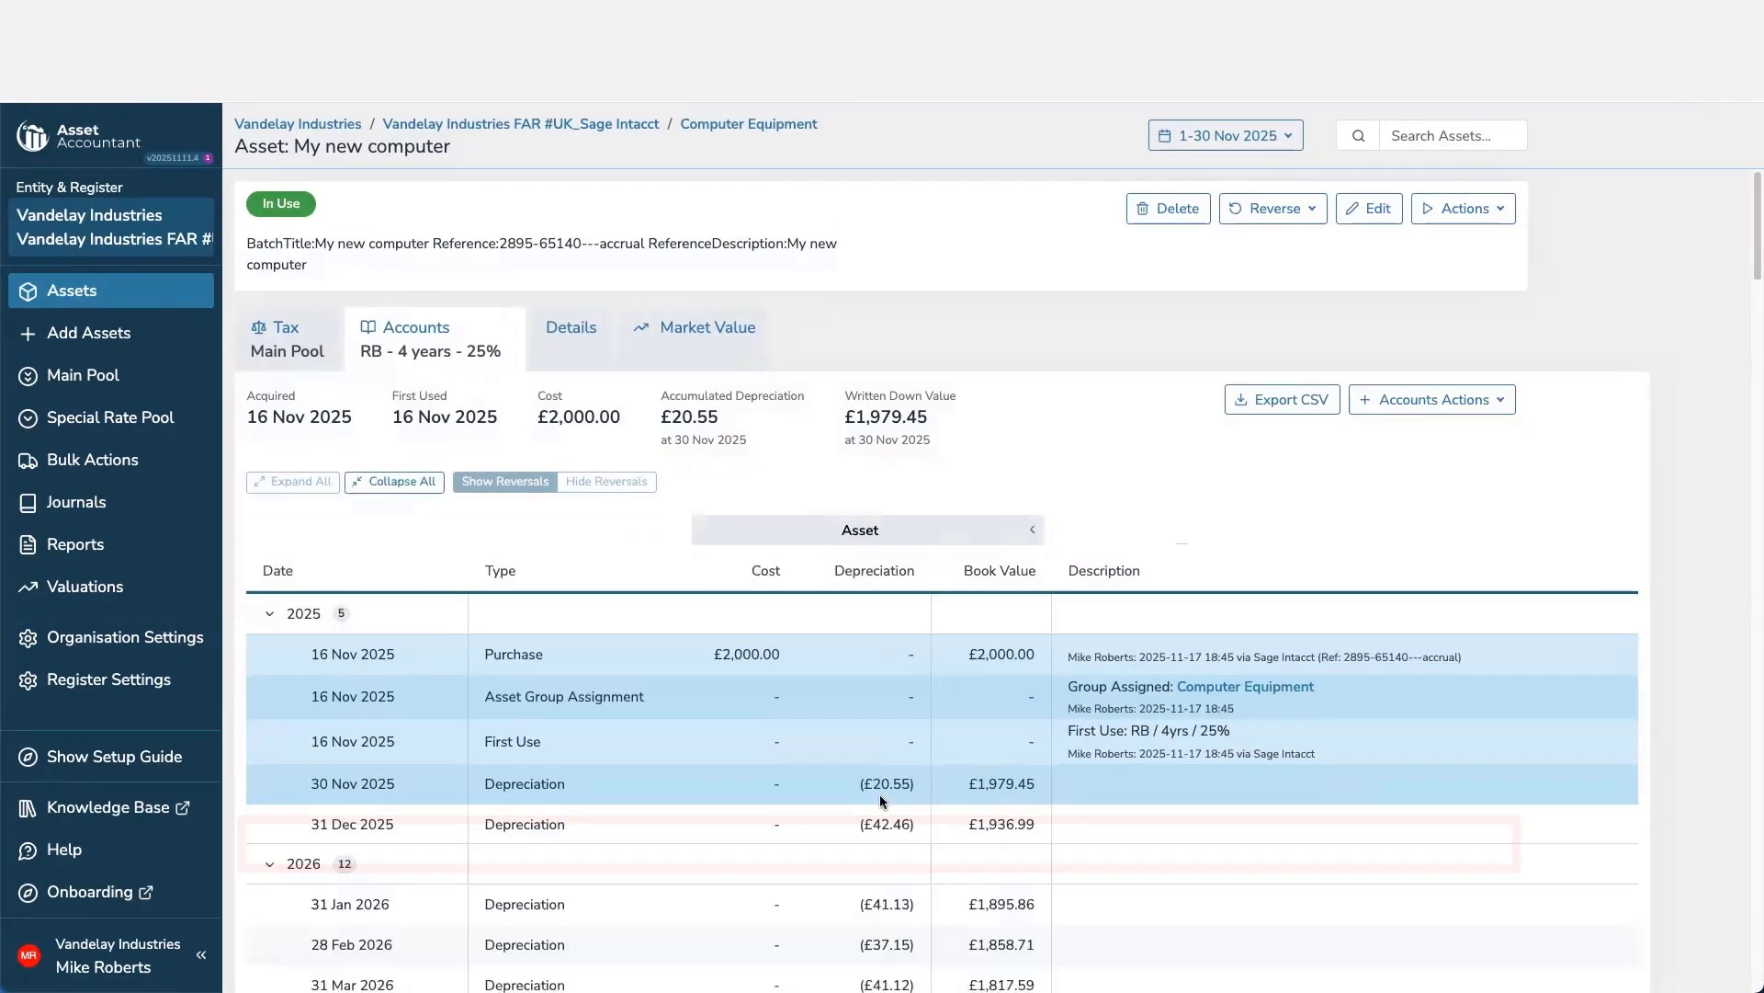
scroll(880, 794, "down", 8)
scroll(878, 792, "down", 10)
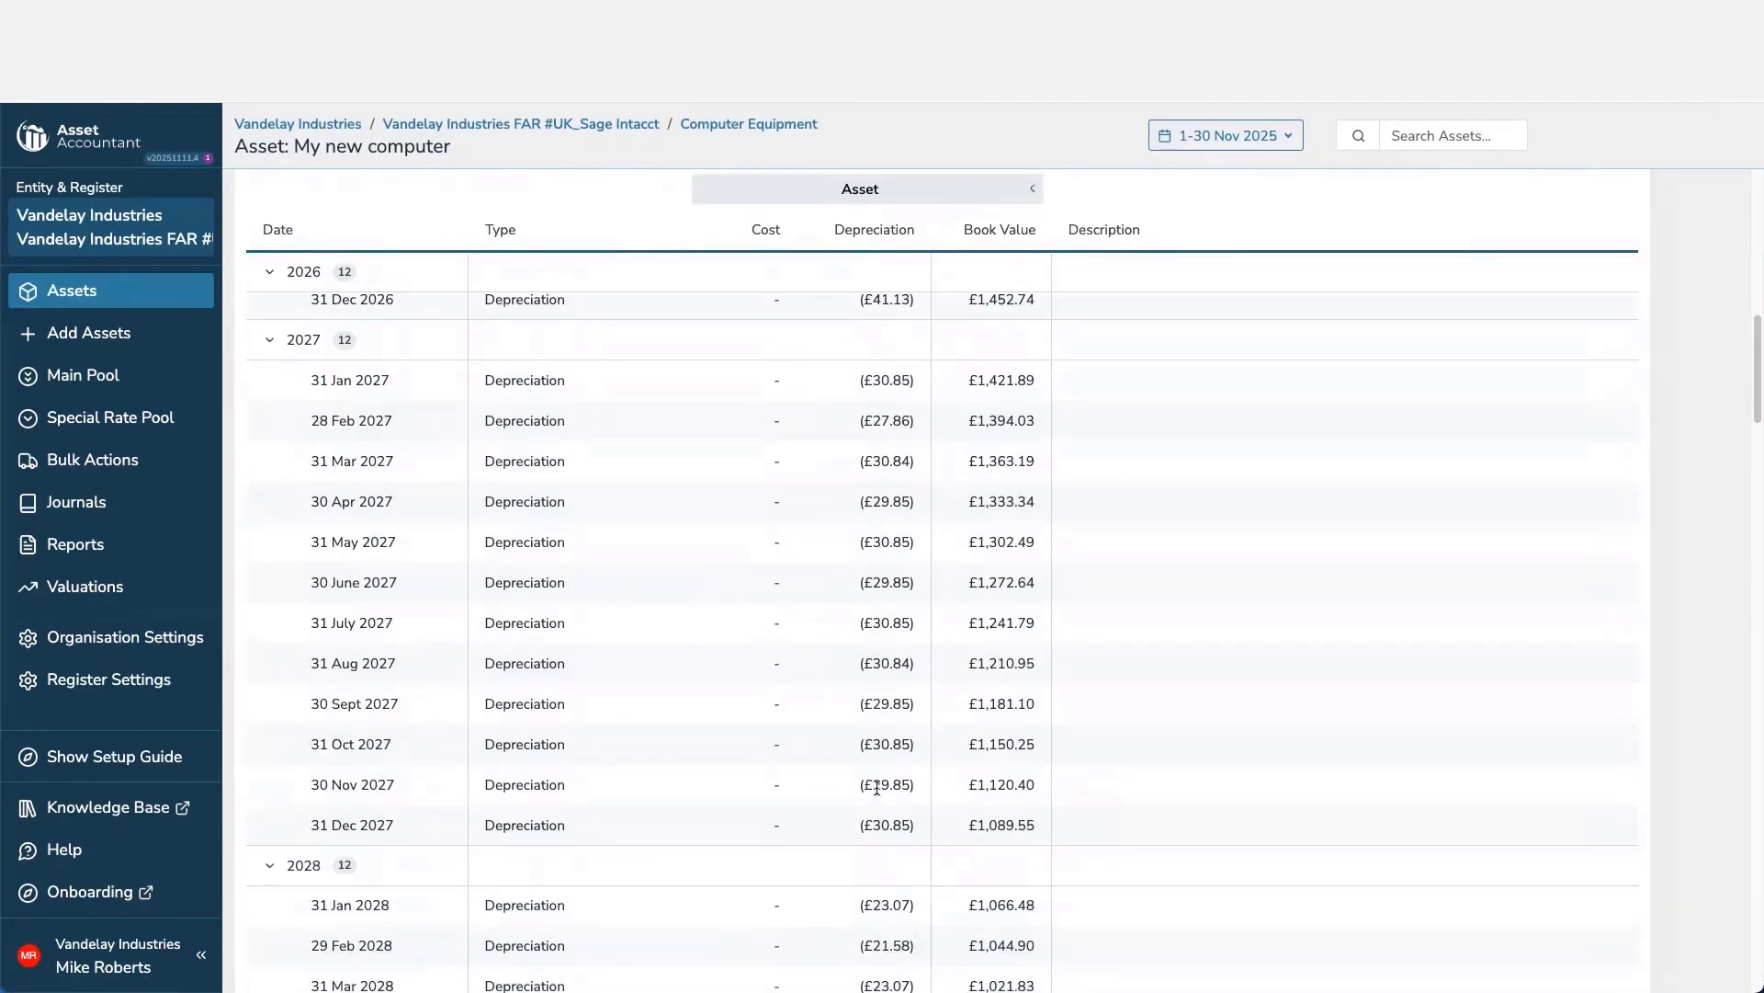
scroll(877, 789, "down", 7)
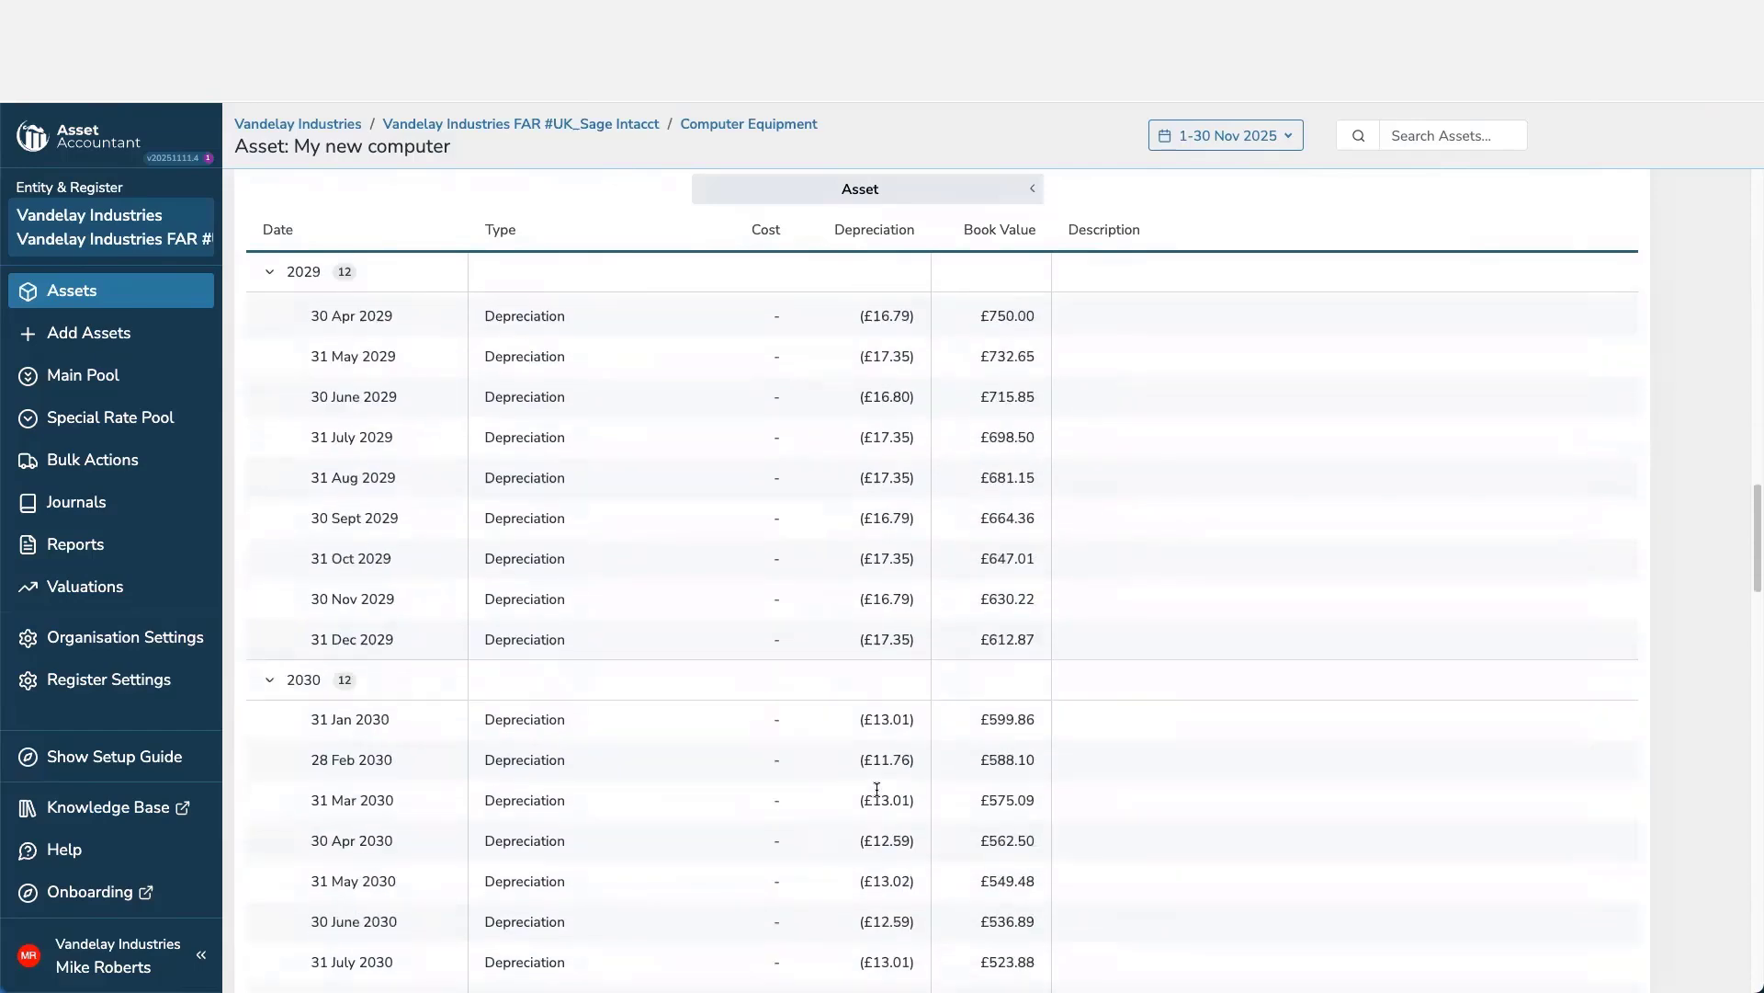
scroll(877, 790, "up", 20)
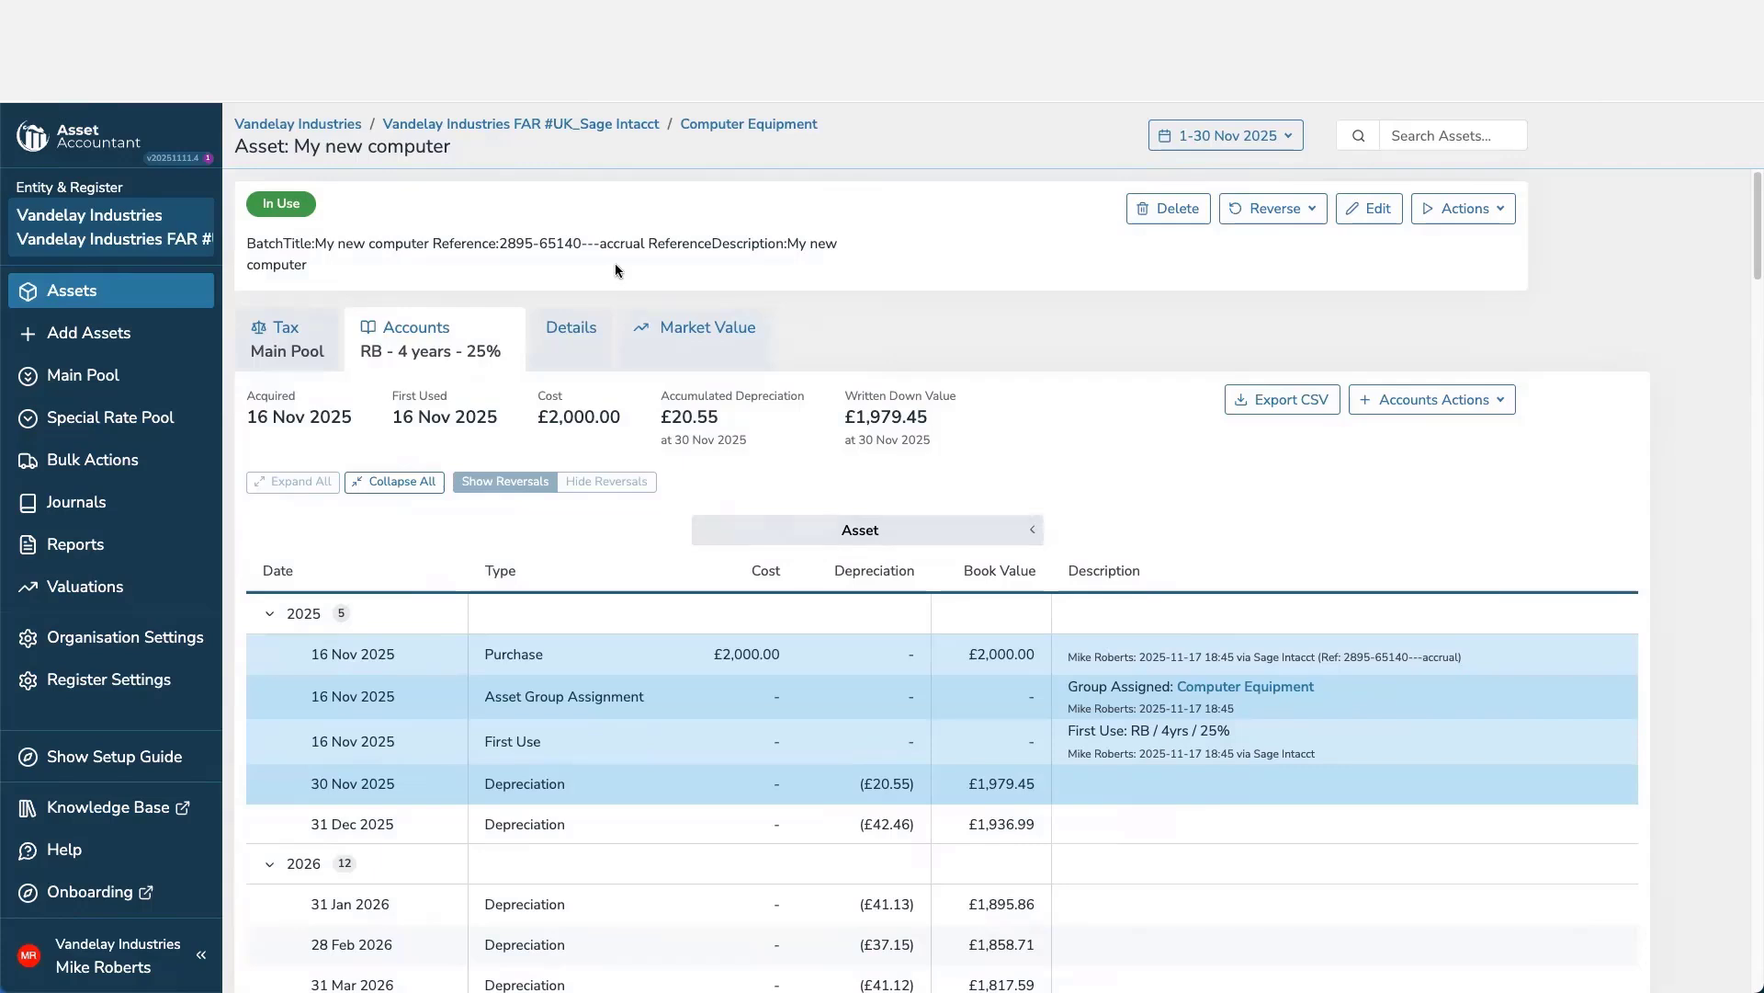
Step: Add a Location classification of London with 100% allocation to the asset, effective 16 Nov 2025
left_click(586, 350)
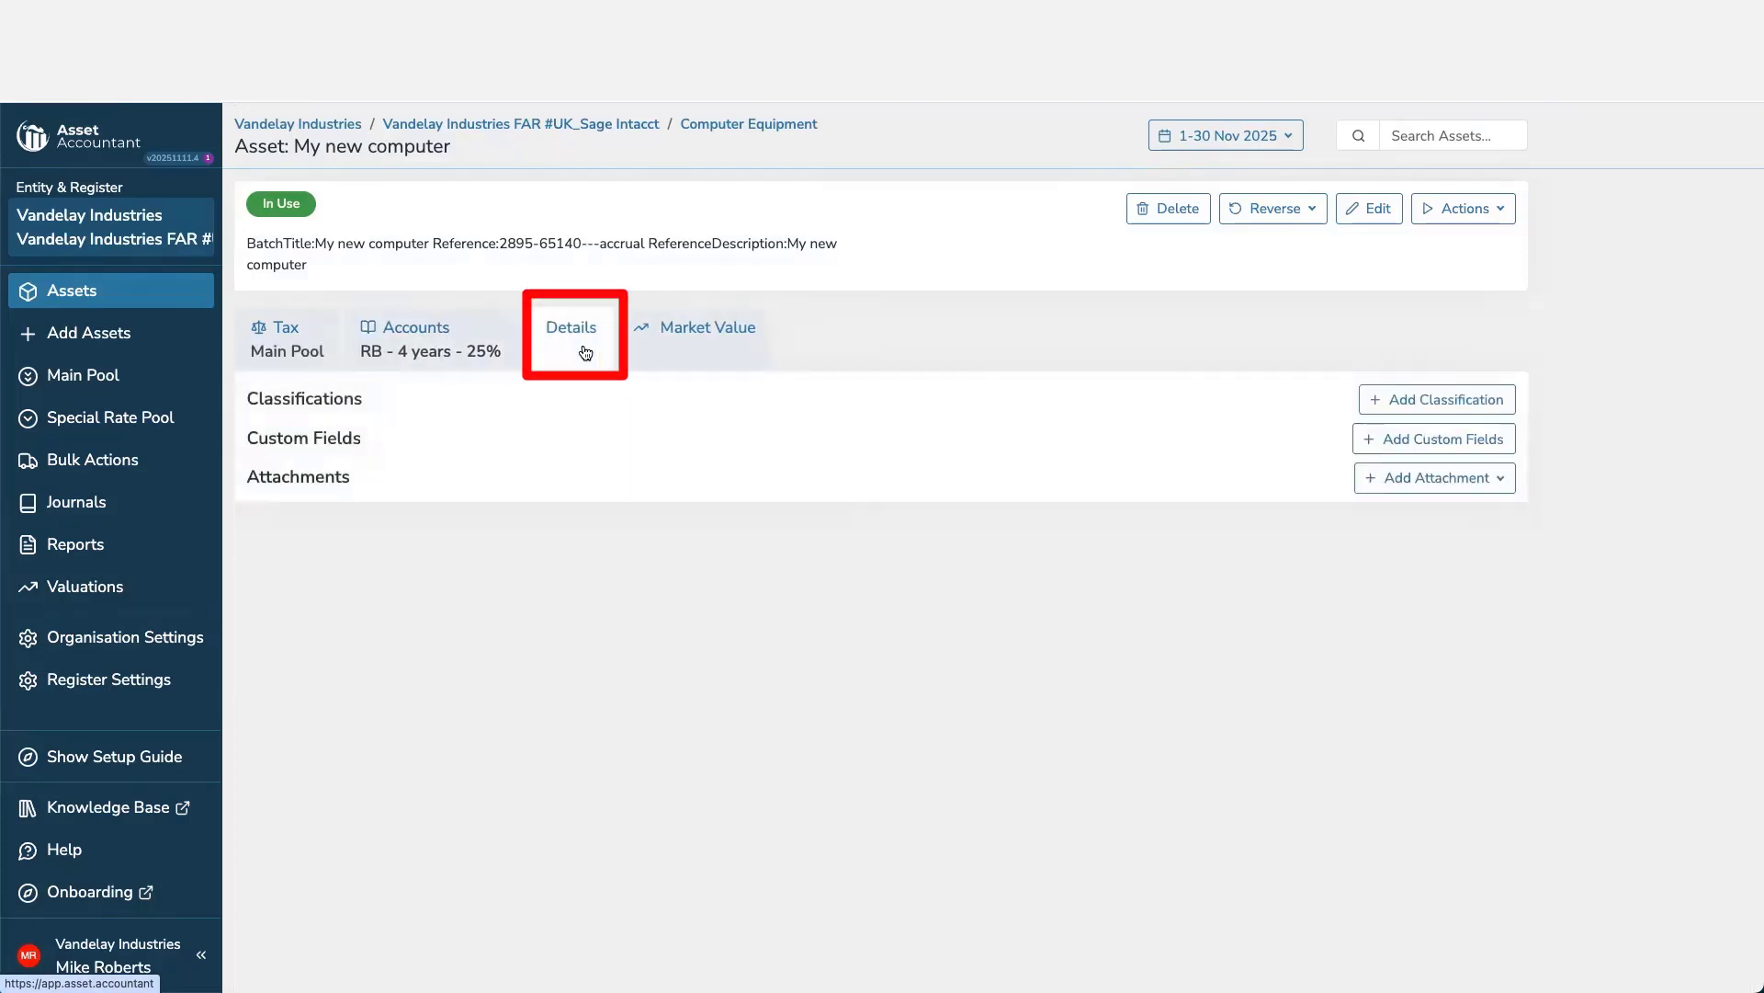
left_click(1406, 403)
left_click(914, 624)
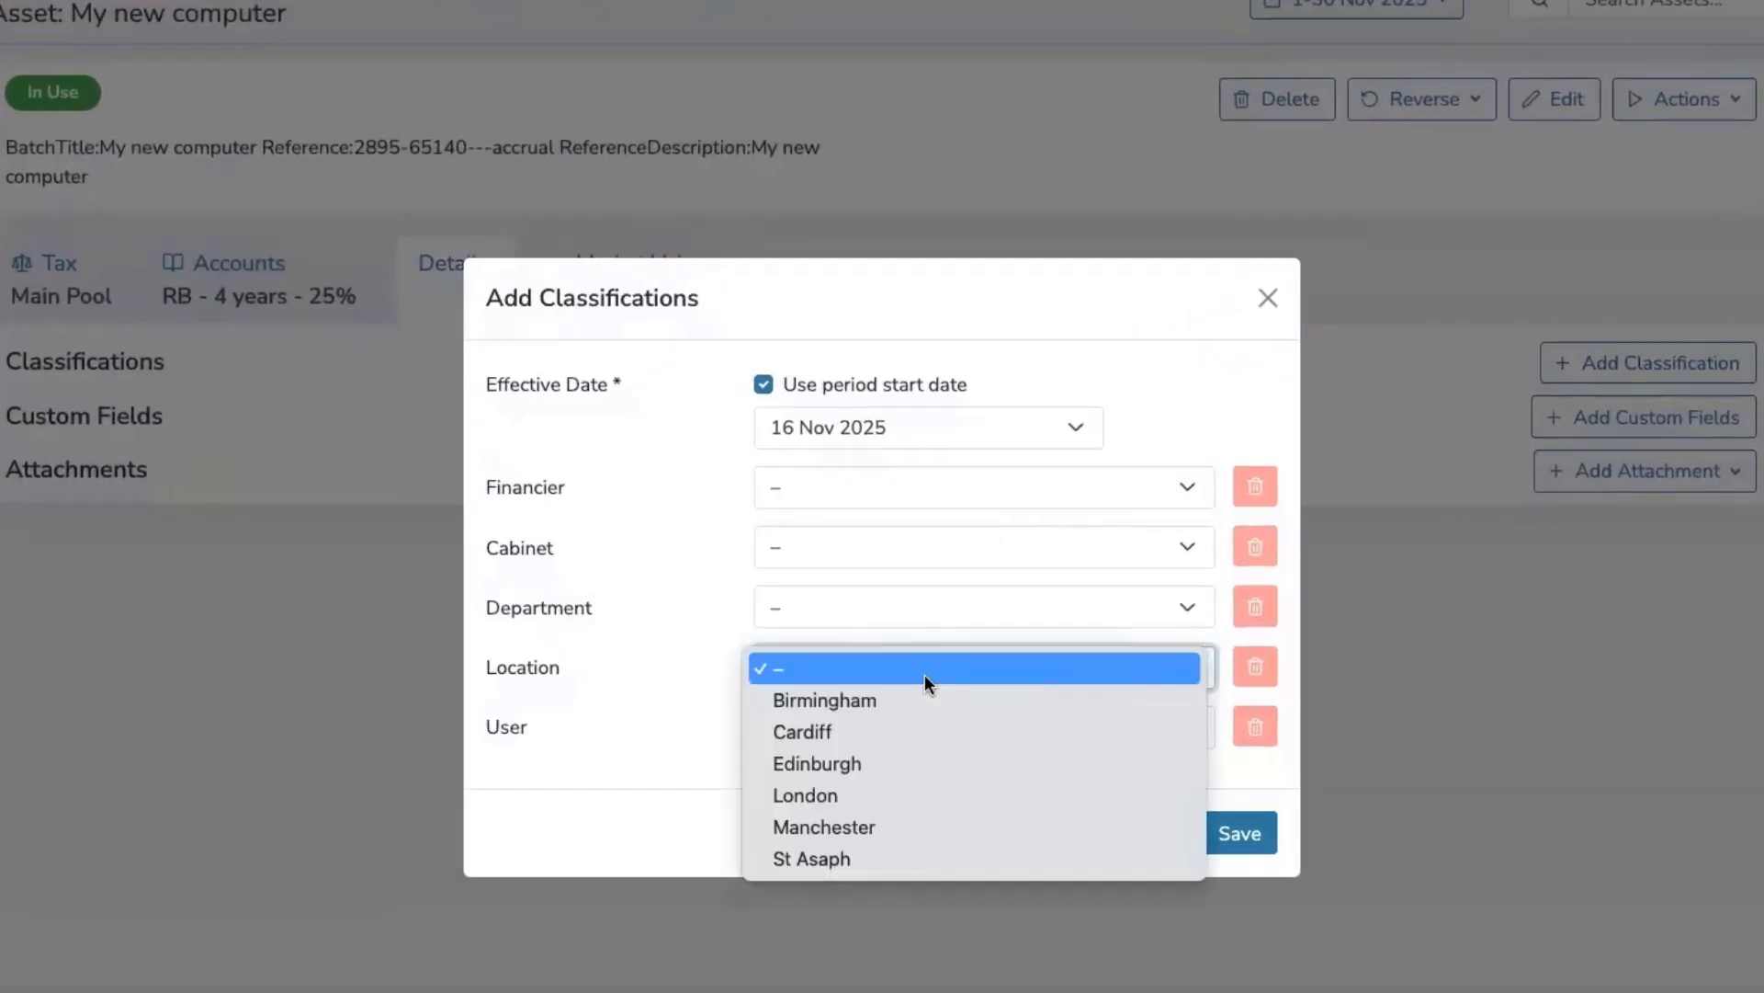
left_click(919, 793)
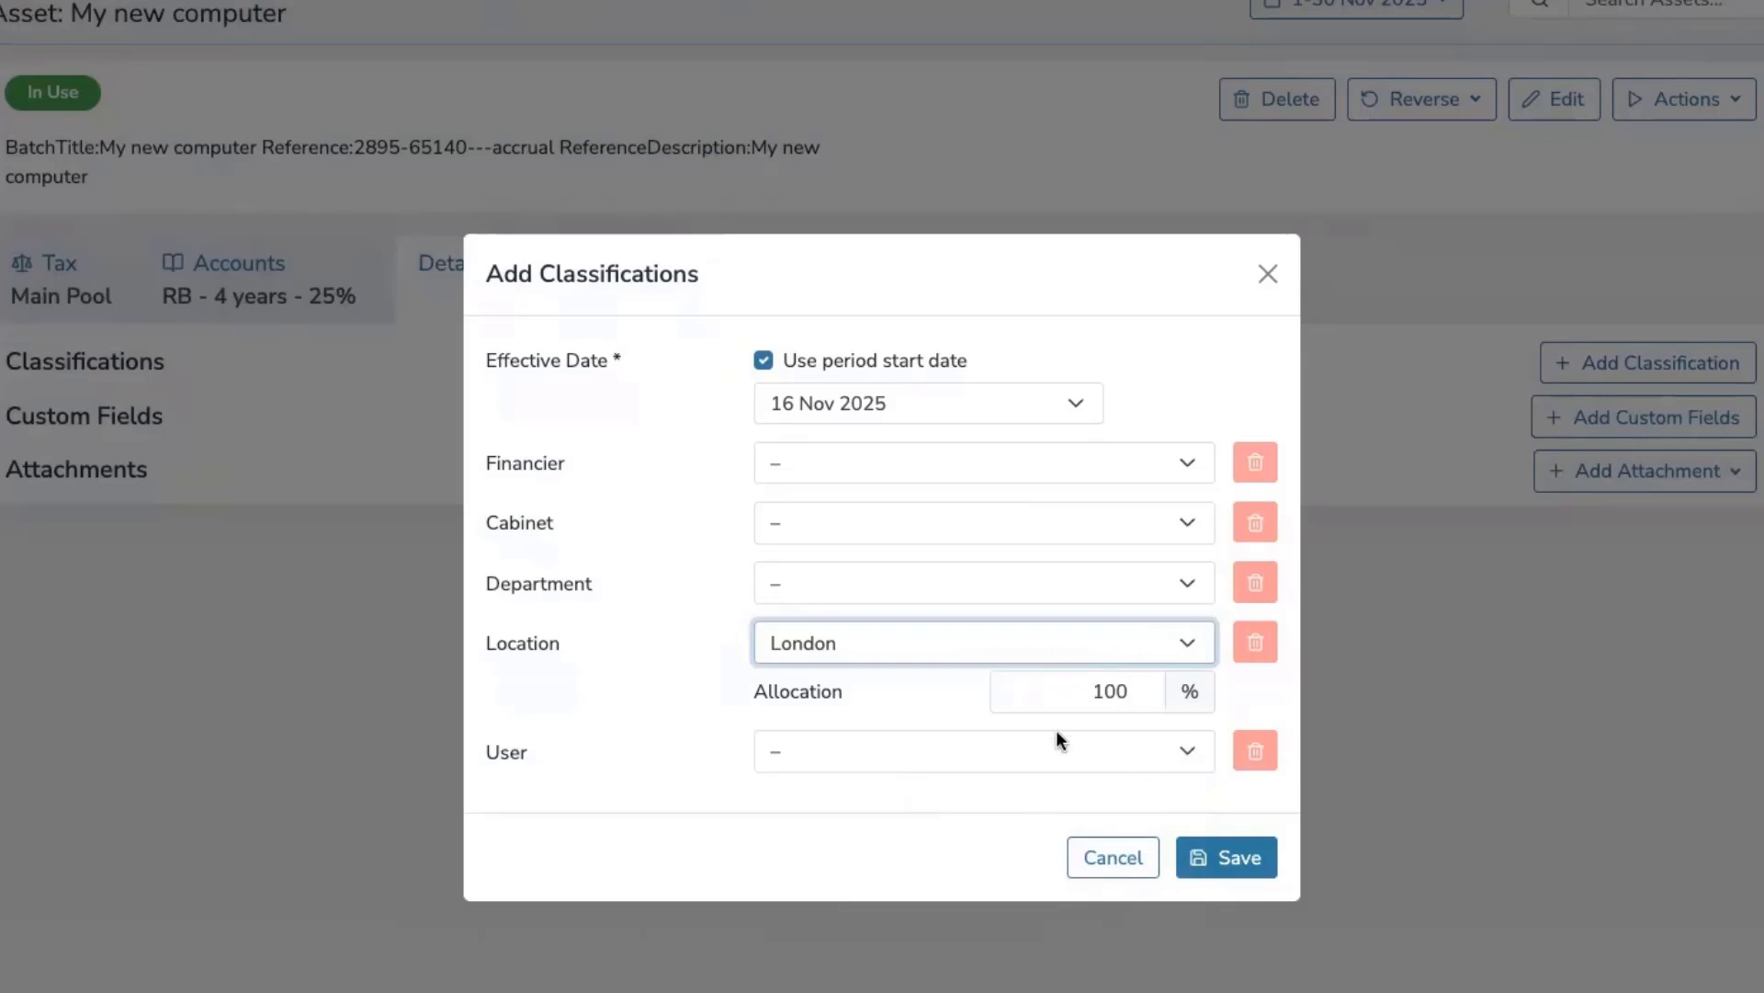
left_click(1228, 857)
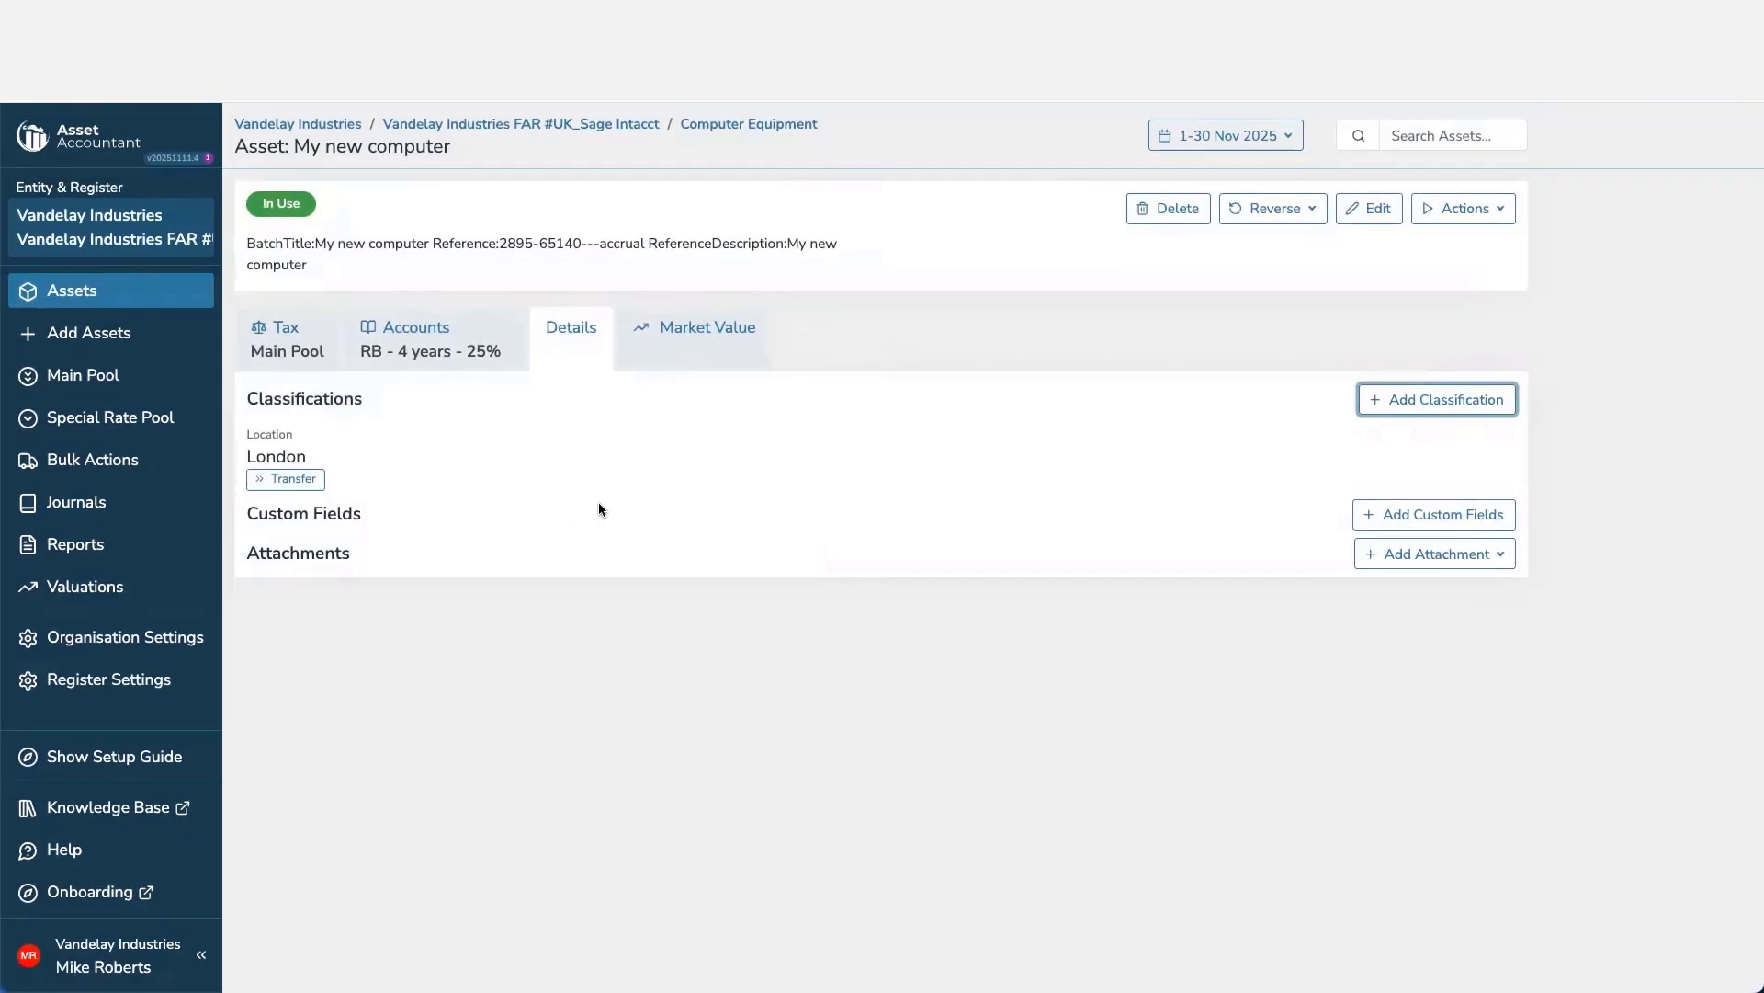
Step: Review the asset's accounts transactions and the accounts actions available for it
left_click(483, 364)
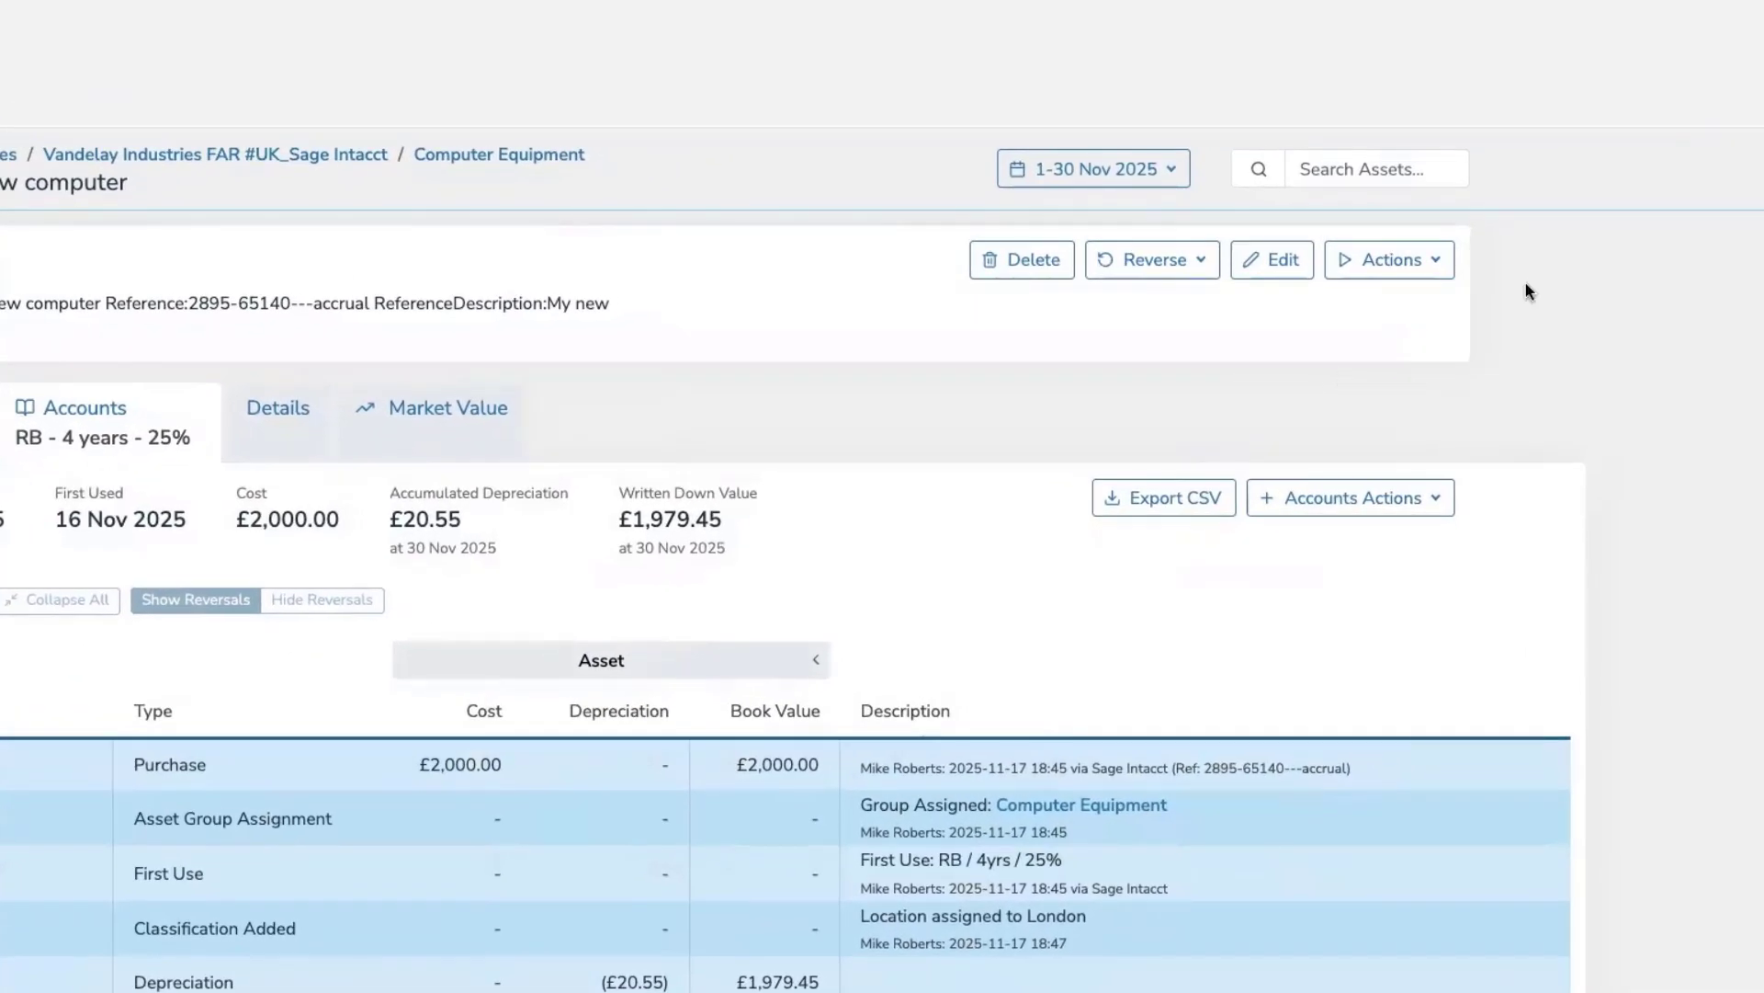
left_click(1439, 503)
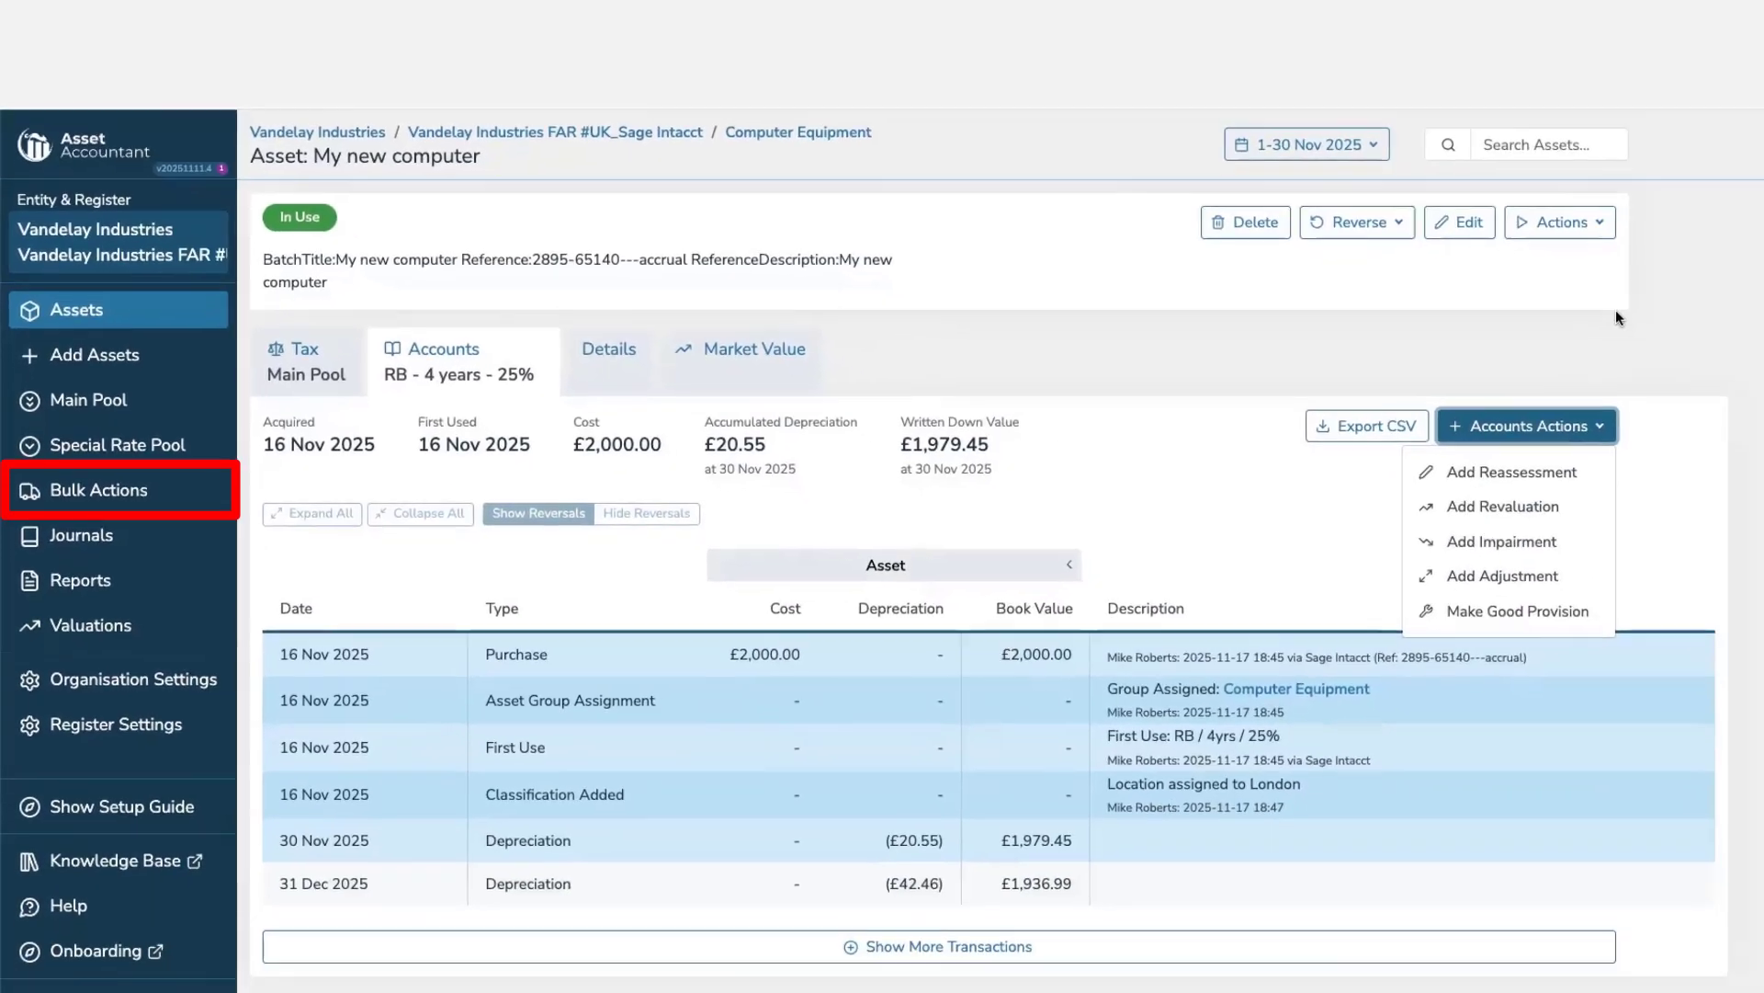
left_click(1517, 294)
Step: Start attaching an Asset Financed lease, with £2000 financed and a one-off £500 payment on 16/11/2025 in its payment schedule
left_click(1459, 214)
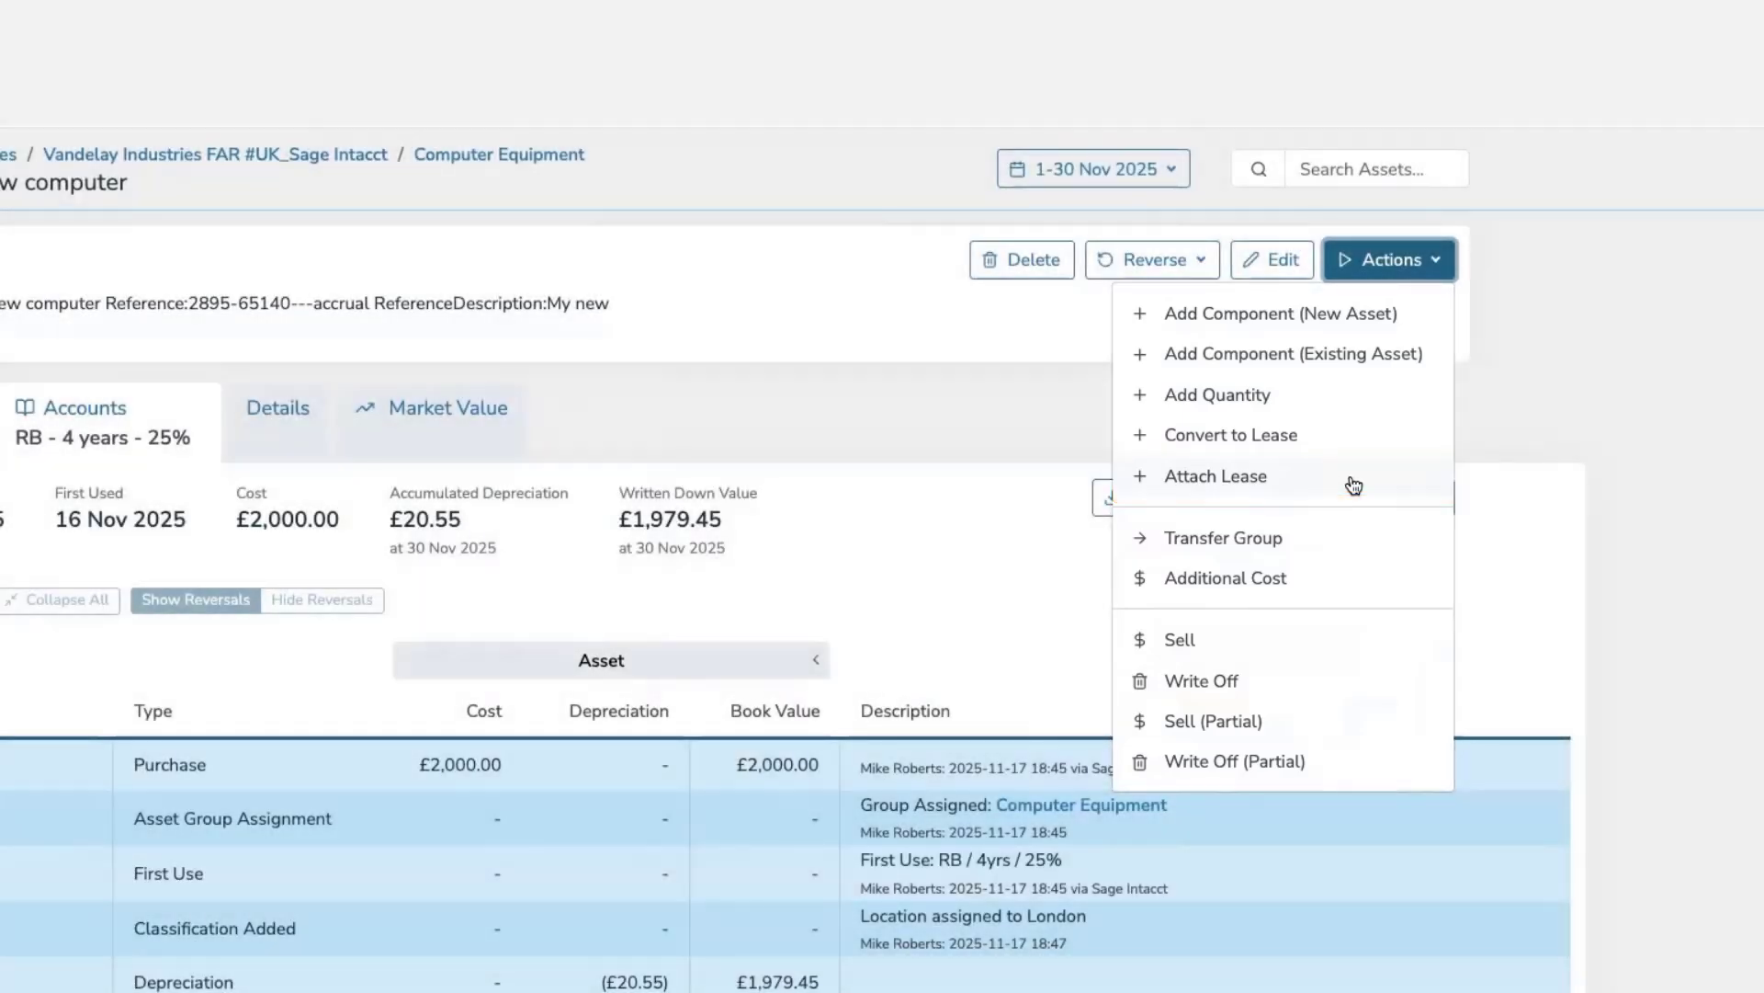
left_click(1354, 484)
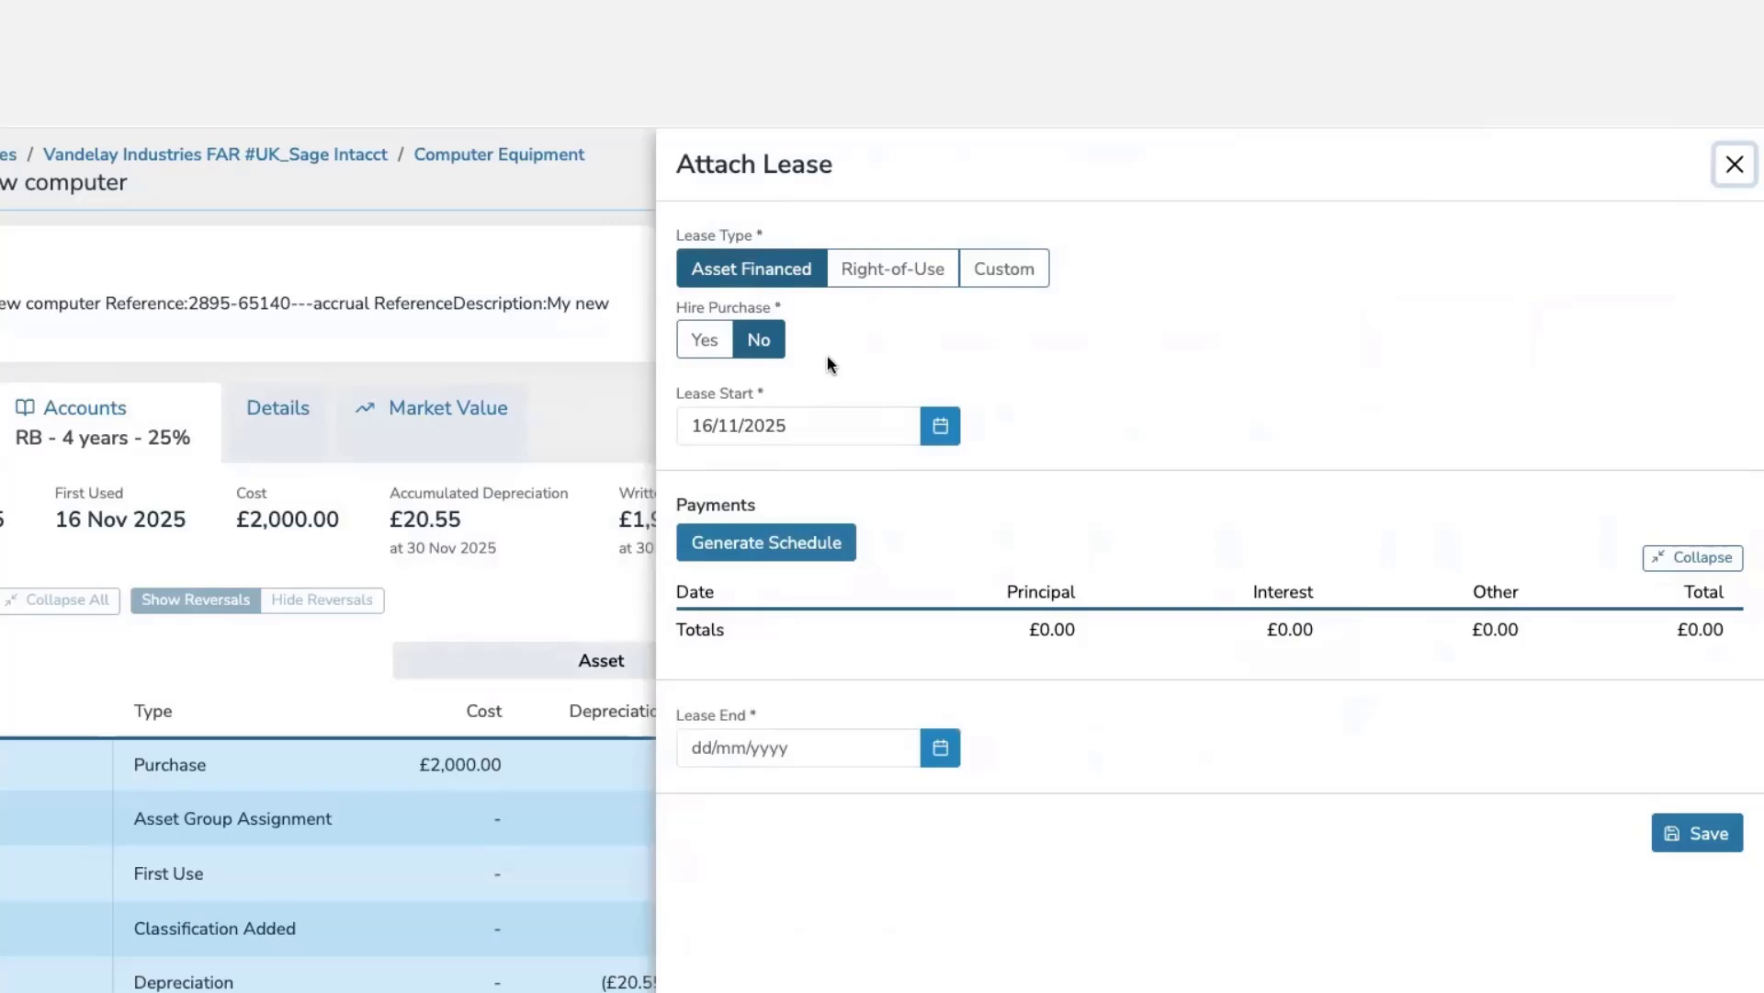
left_click(800, 551)
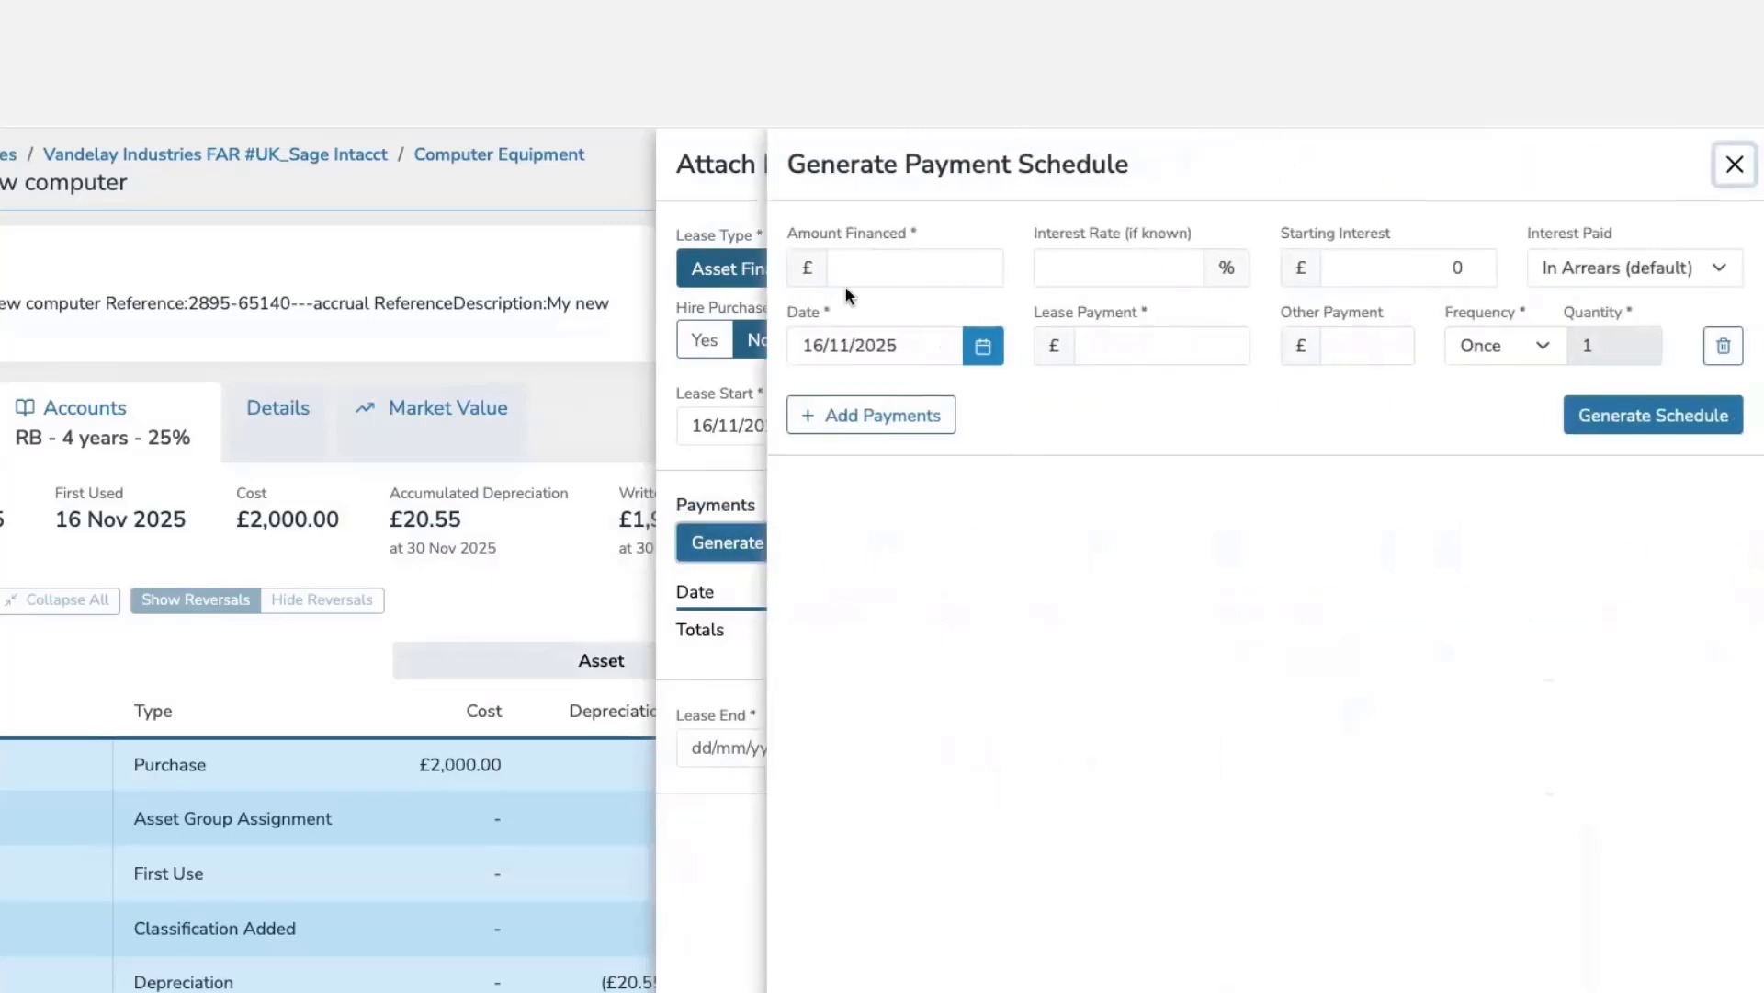
left_click(895, 264)
type("2000")
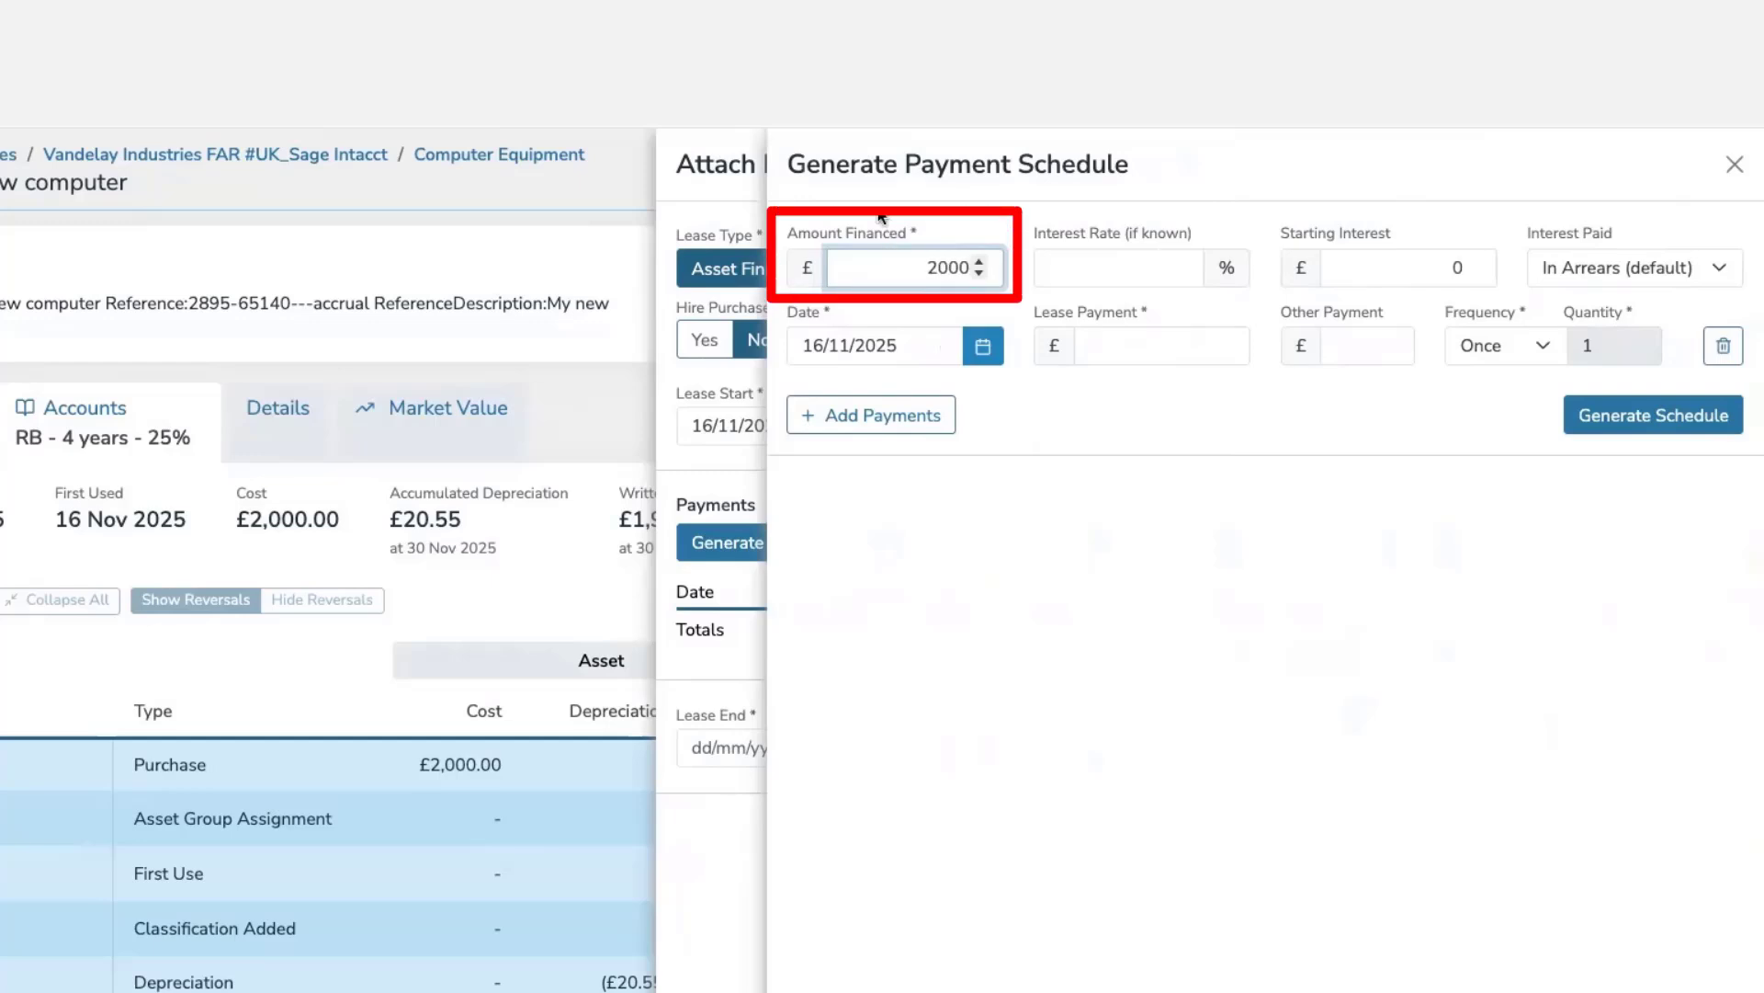
left_click(1158, 347)
type("500")
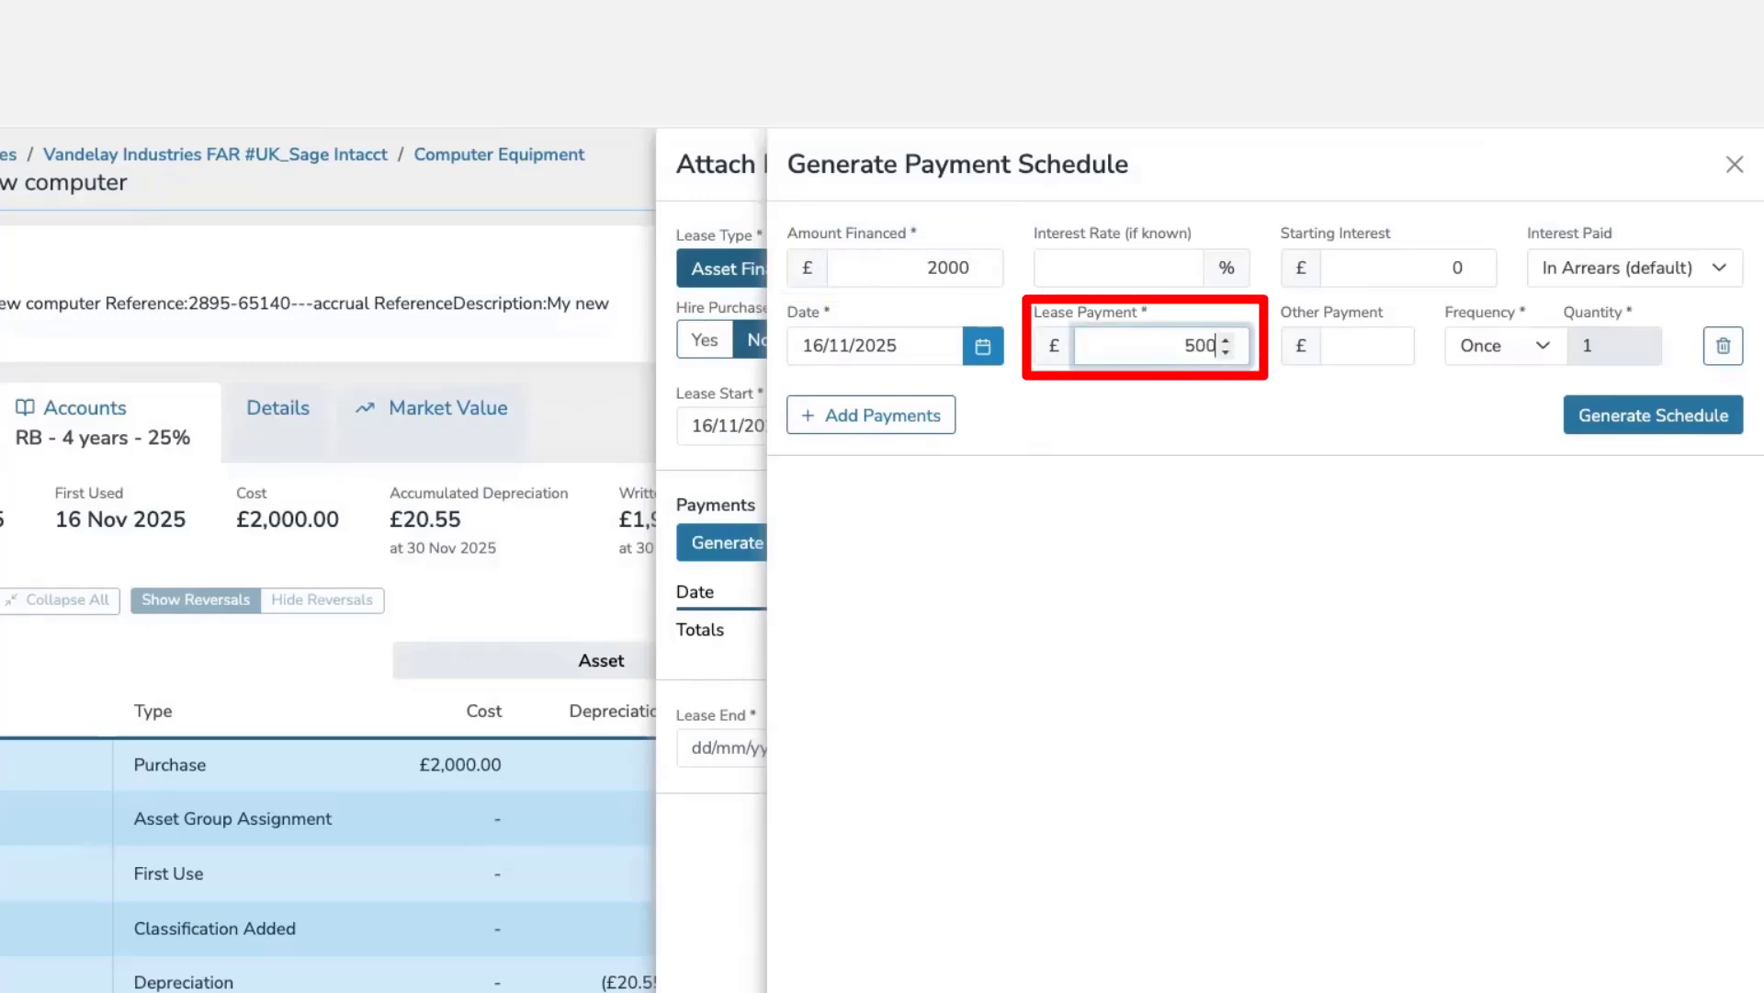
Step: Add 12 monthly lease payments of £100 starting on 16/12/2025 to the payment schedule
left_click(857, 422)
left_click(854, 455)
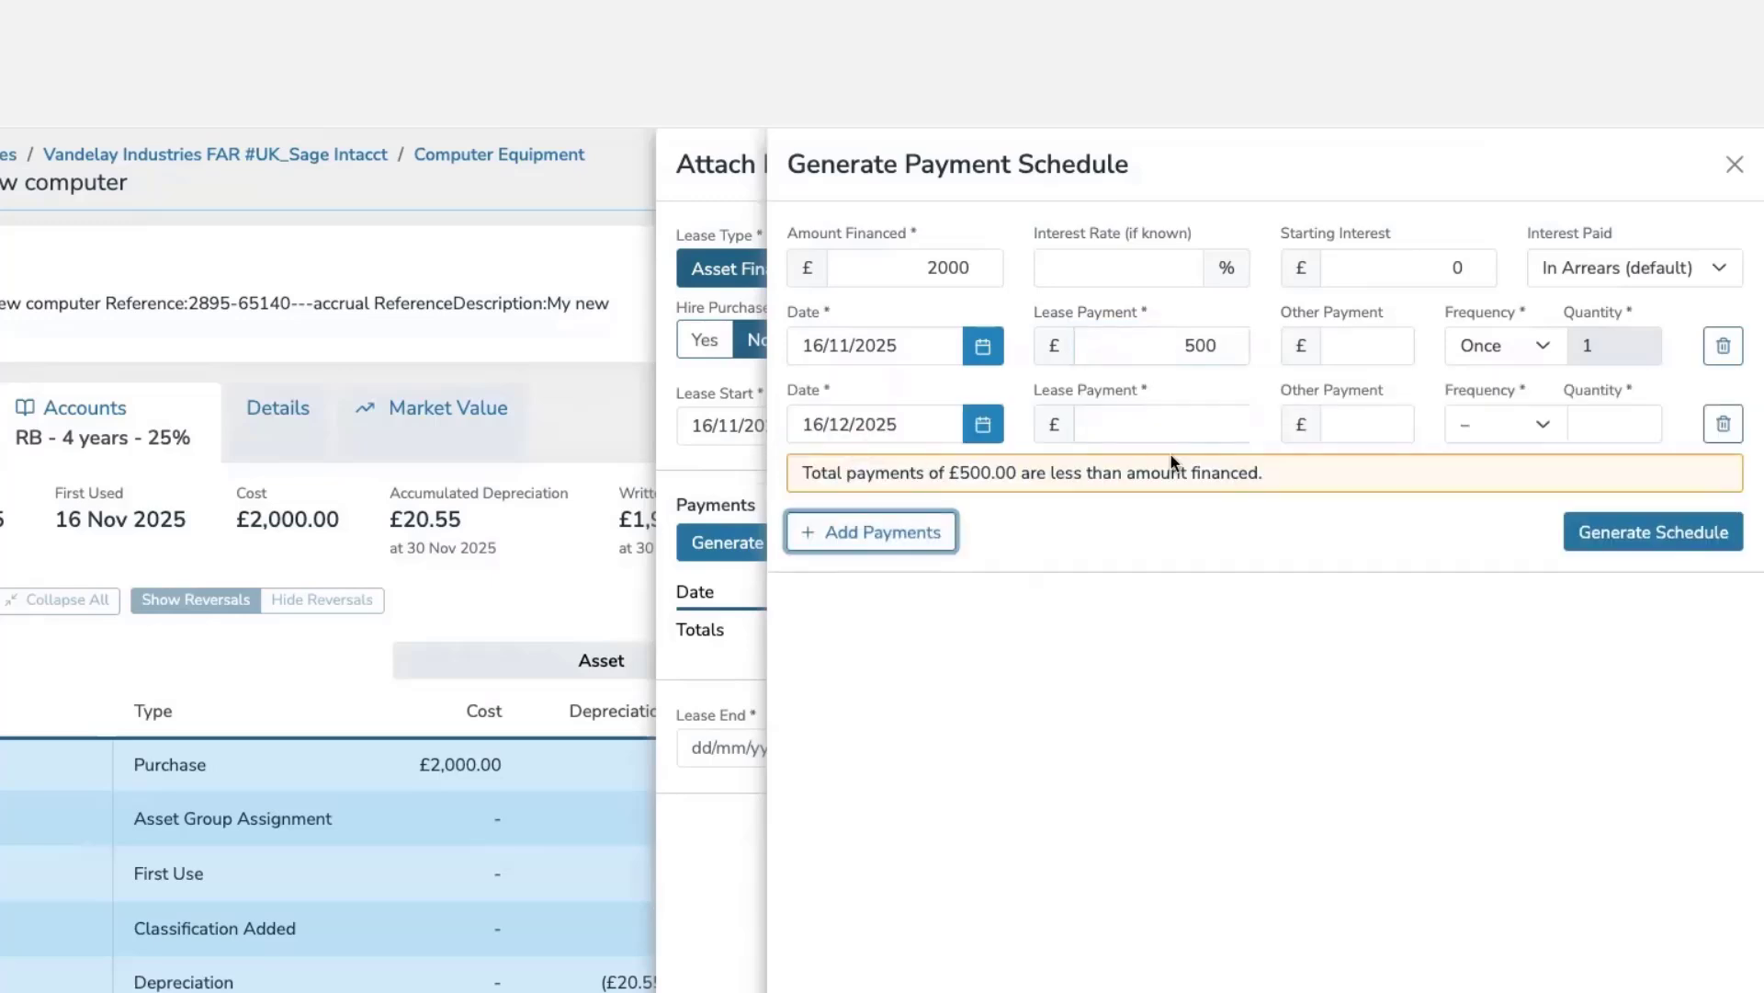
left_click(1129, 421)
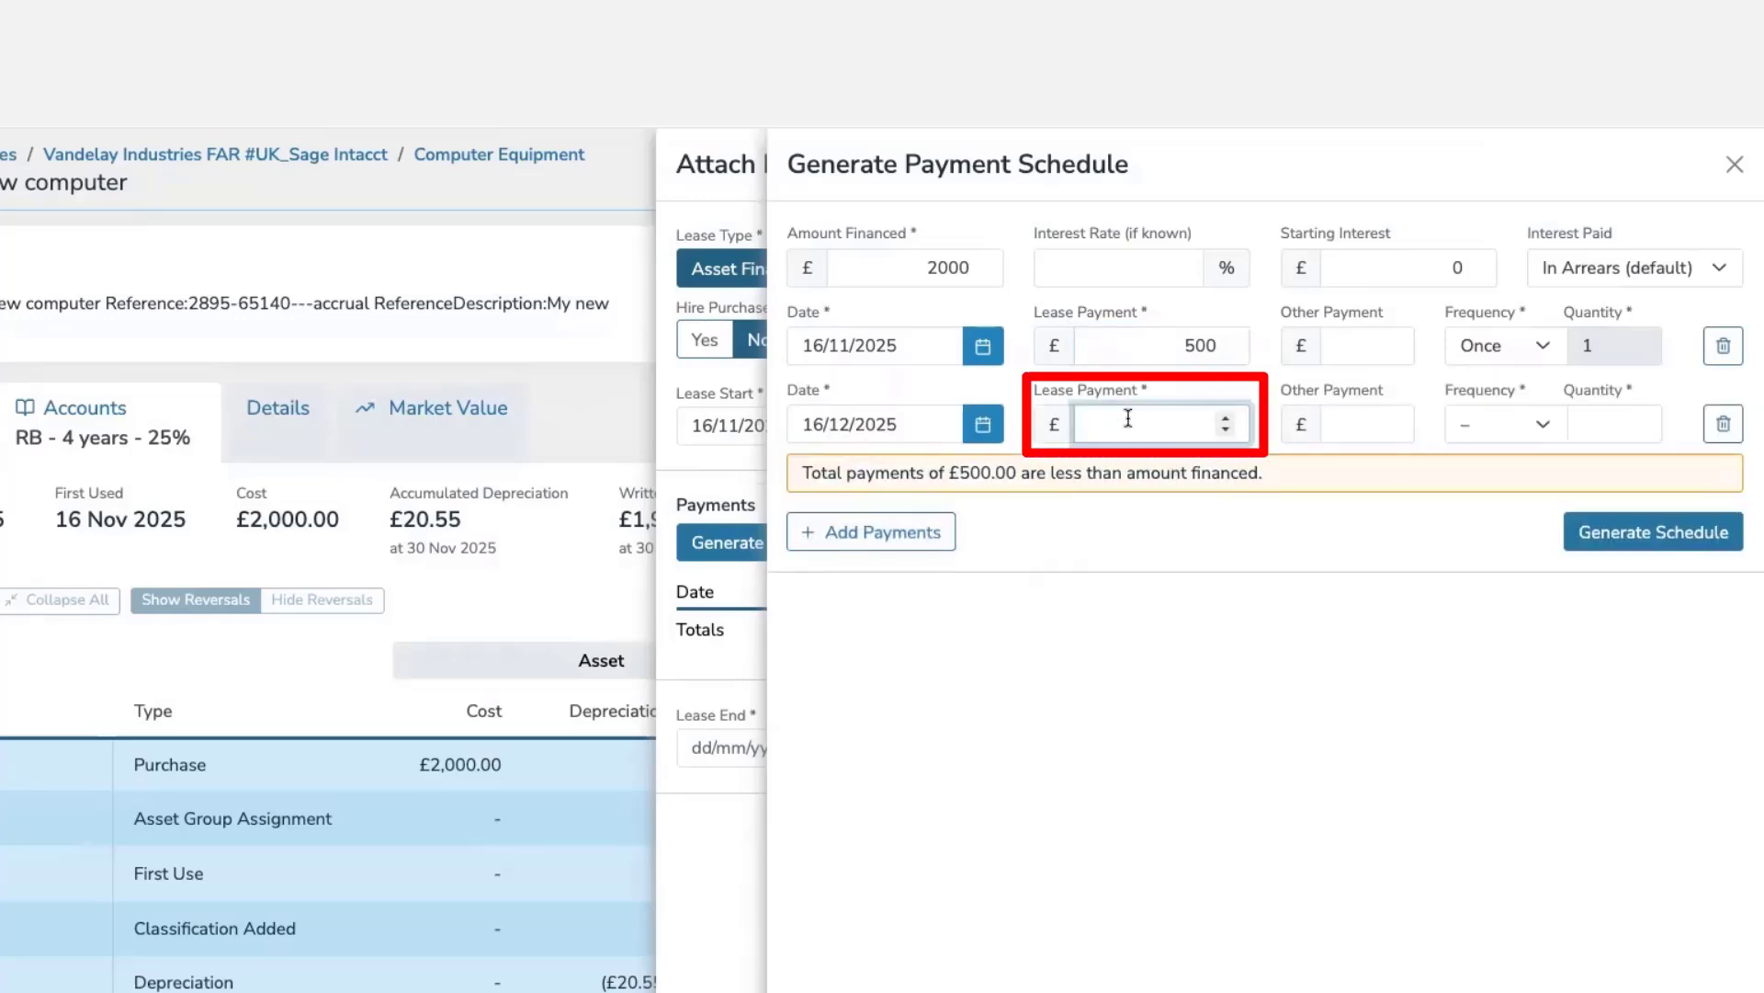
type("100")
left_click(1475, 424)
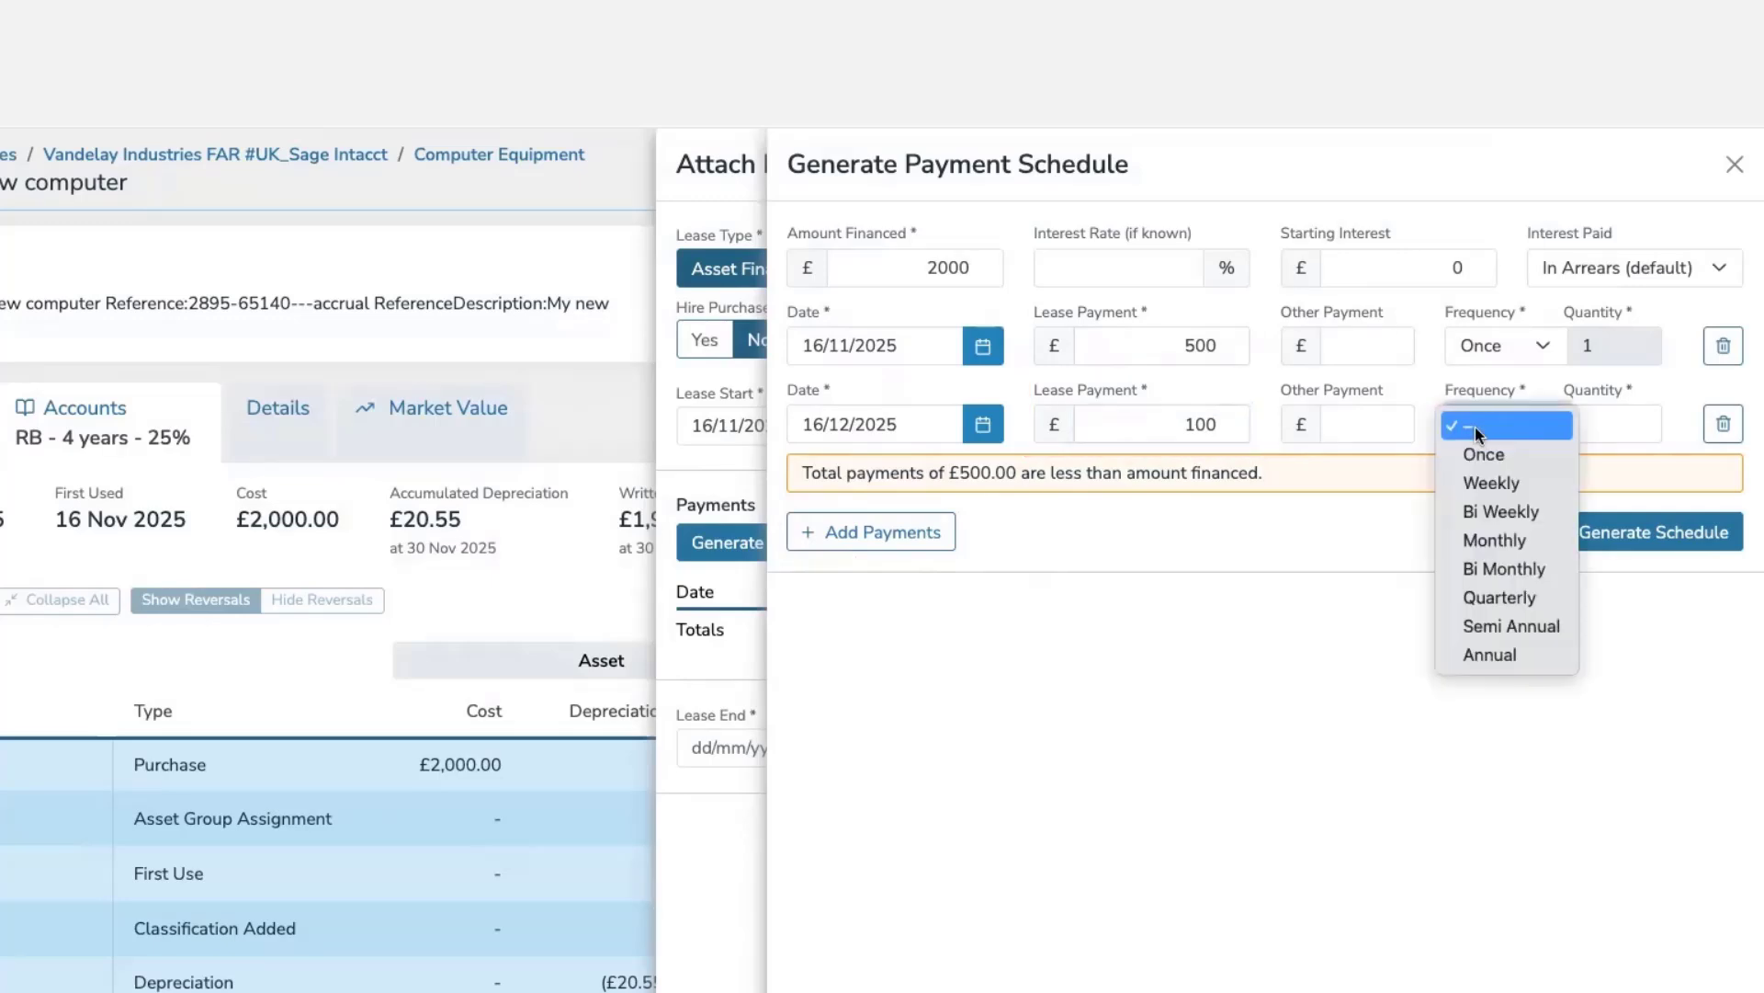
left_click(1495, 539)
left_click(1603, 424)
type("12")
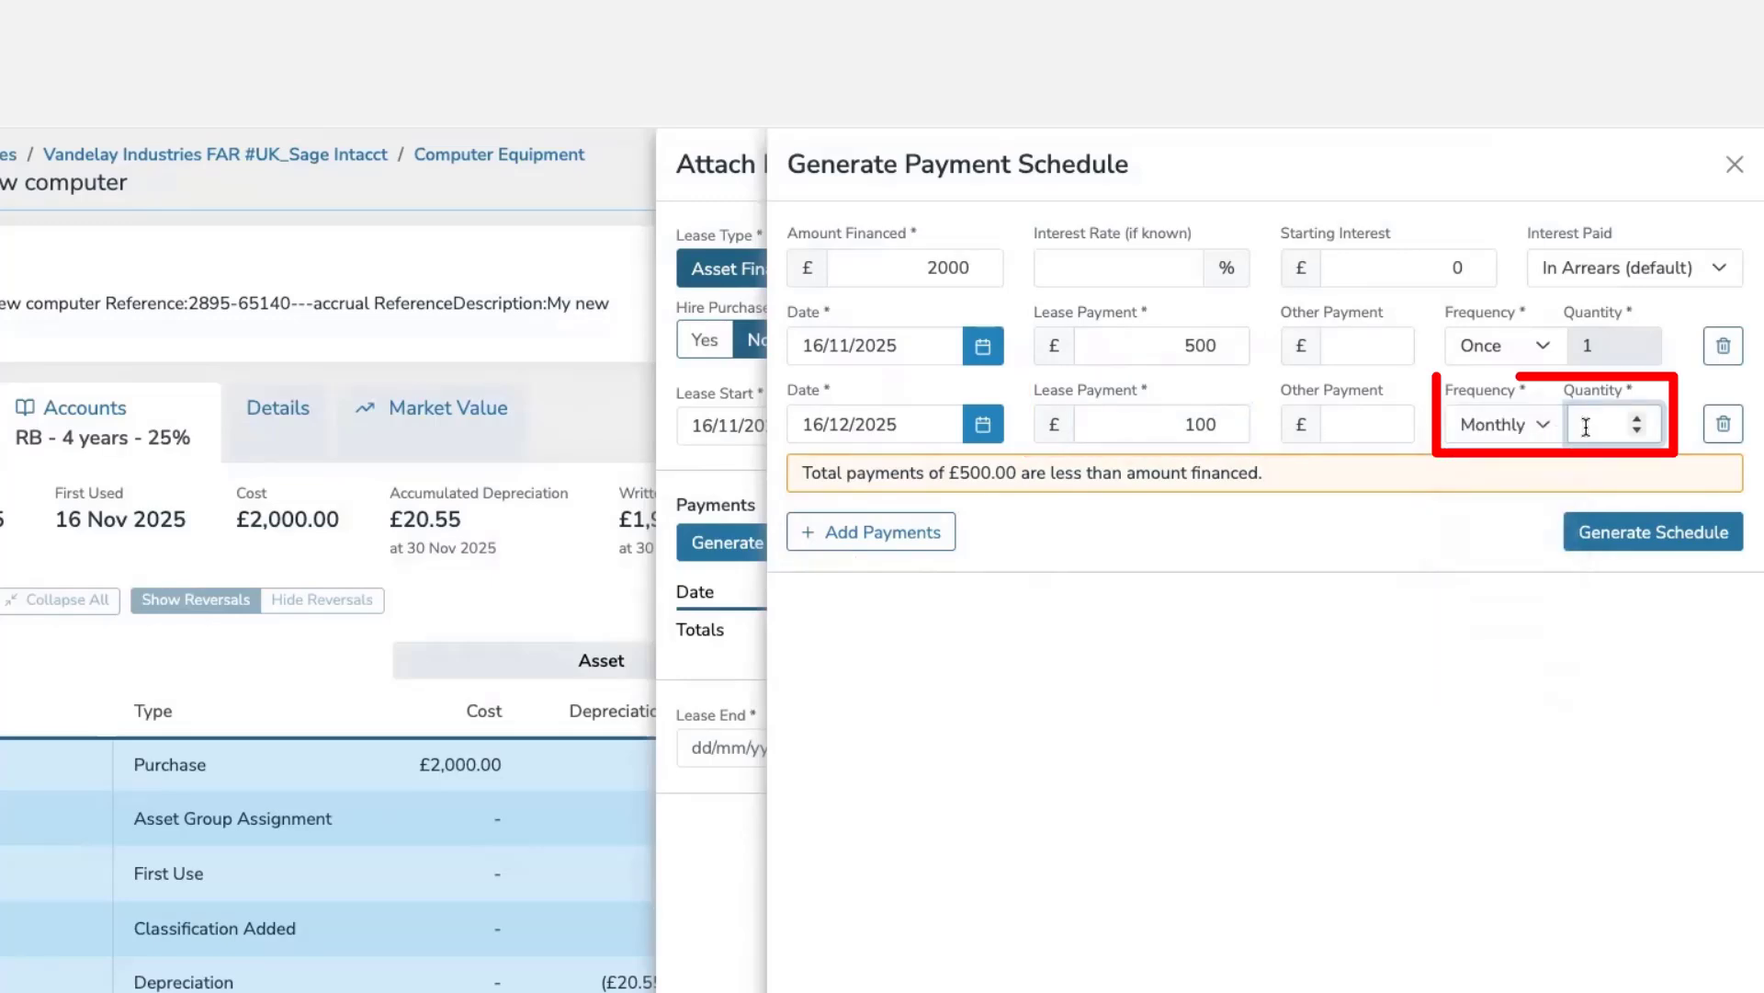
Step: Add a final one-off lease payment of £450 on 16/12/2026
left_click(887, 532)
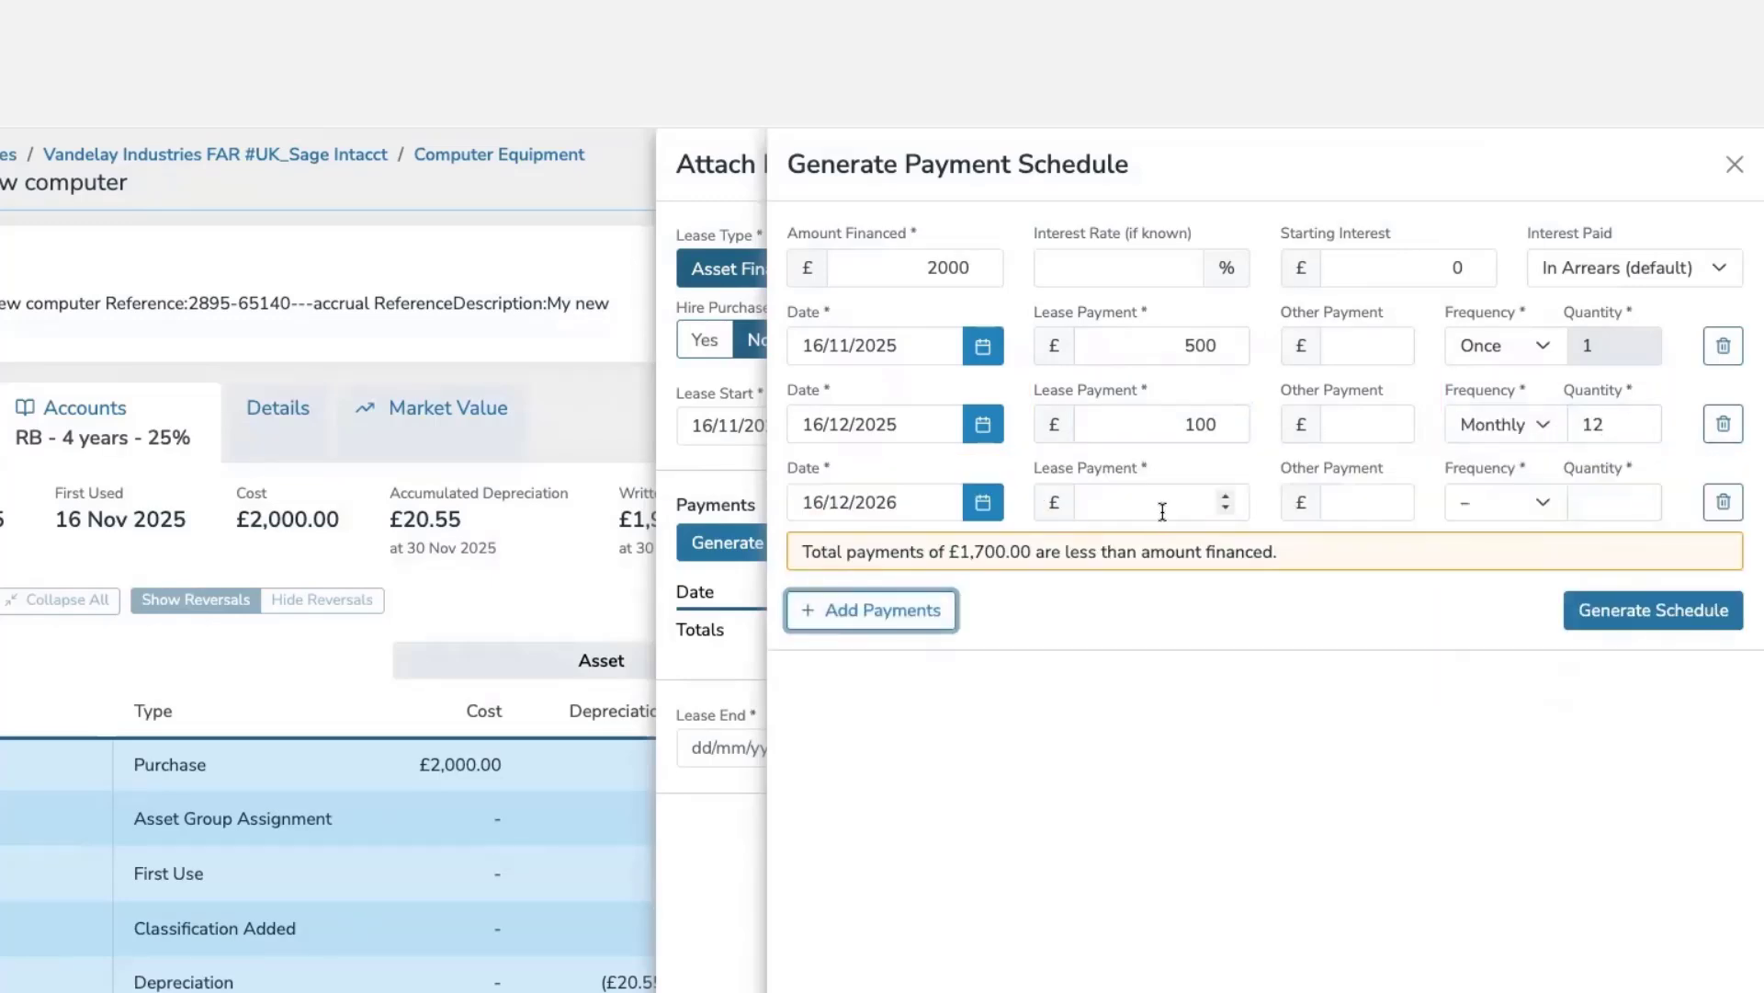
left_click(1163, 506)
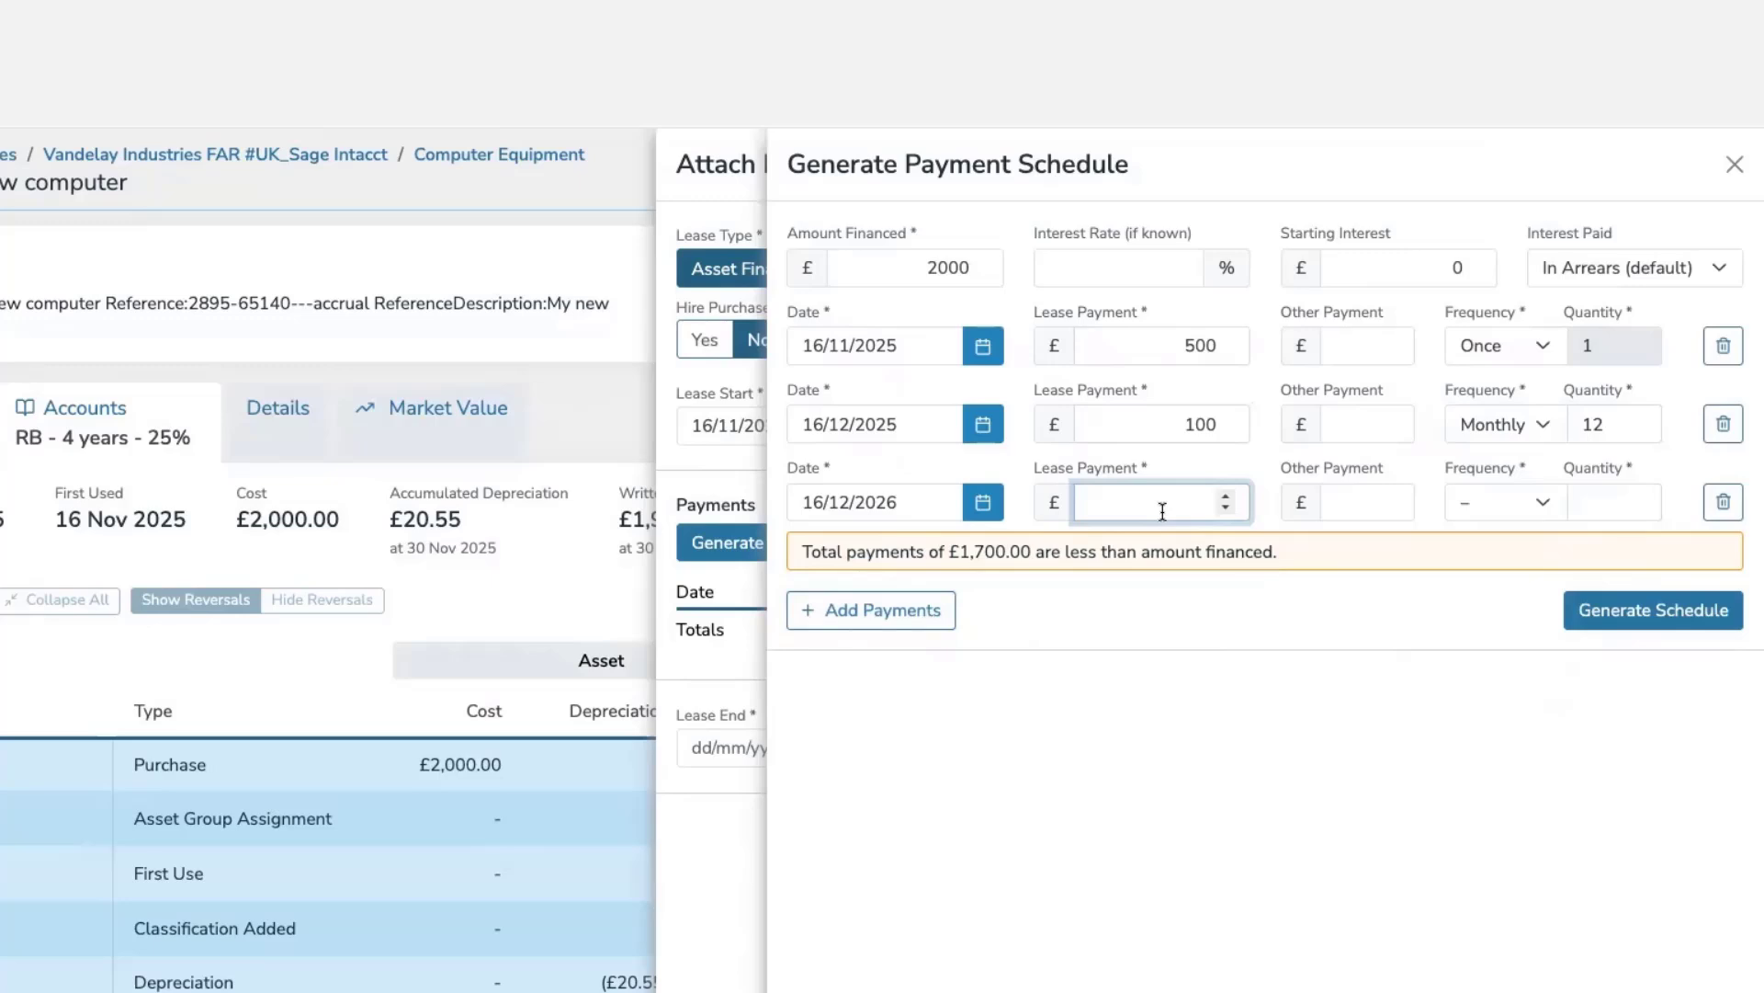
type("450")
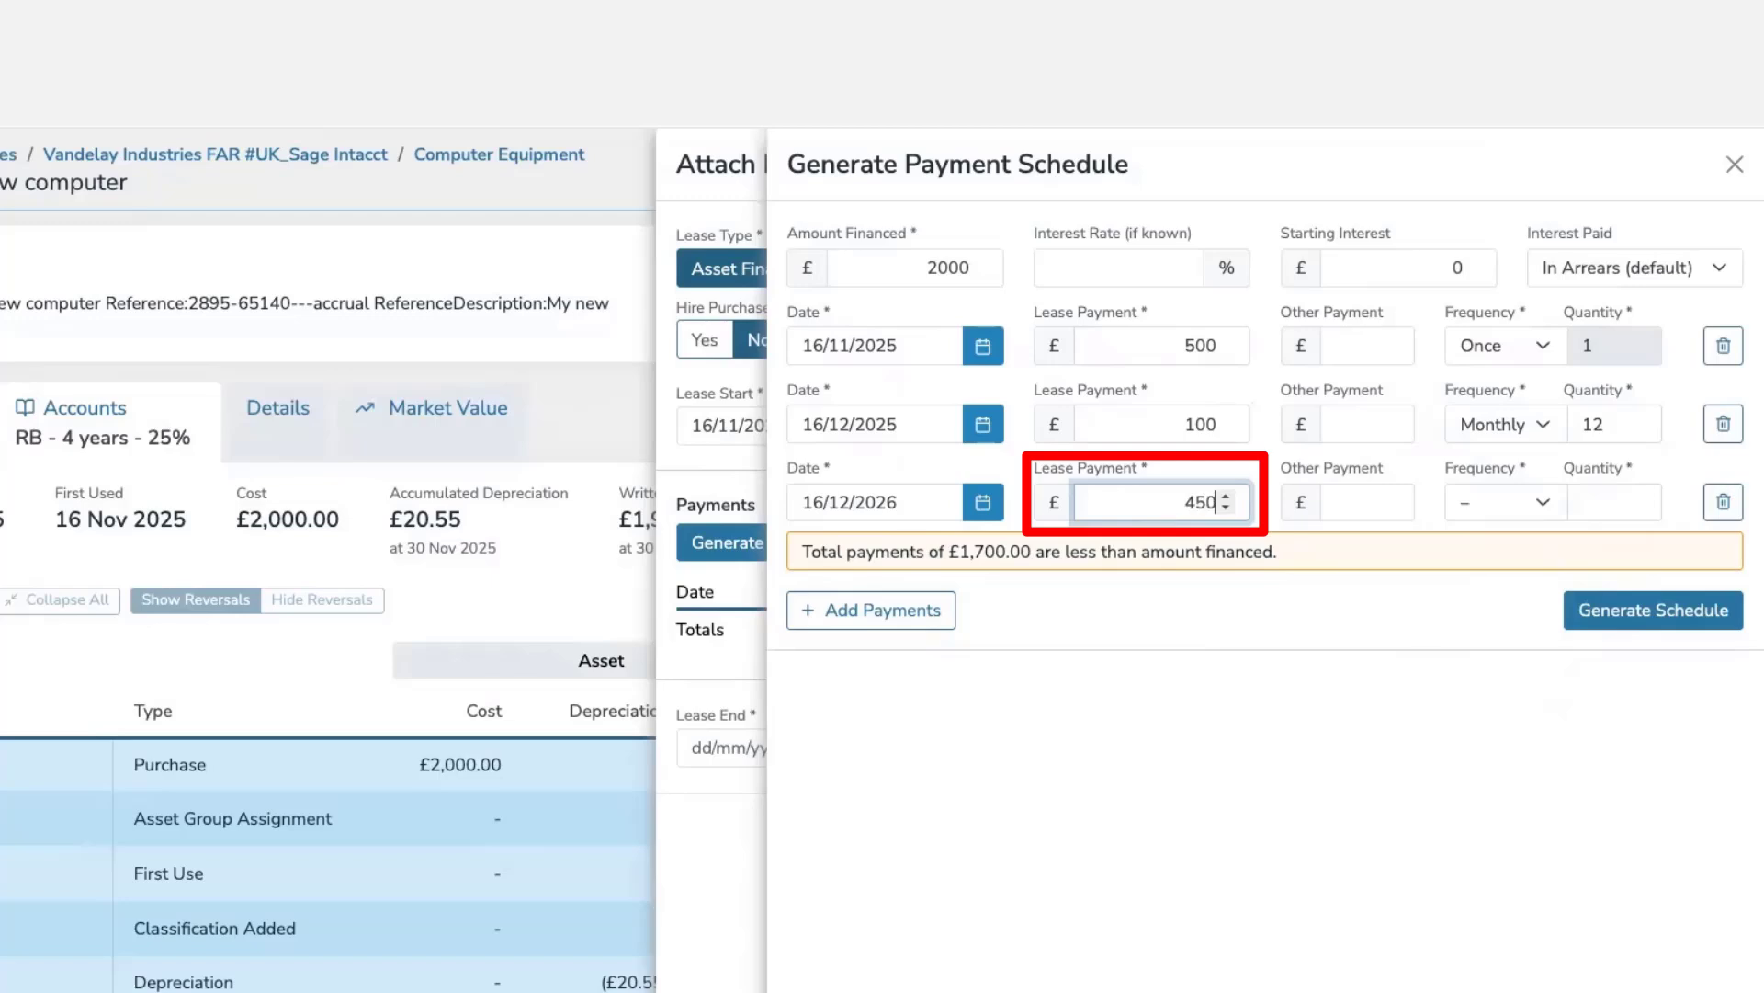
left_click(1527, 494)
left_click(1499, 537)
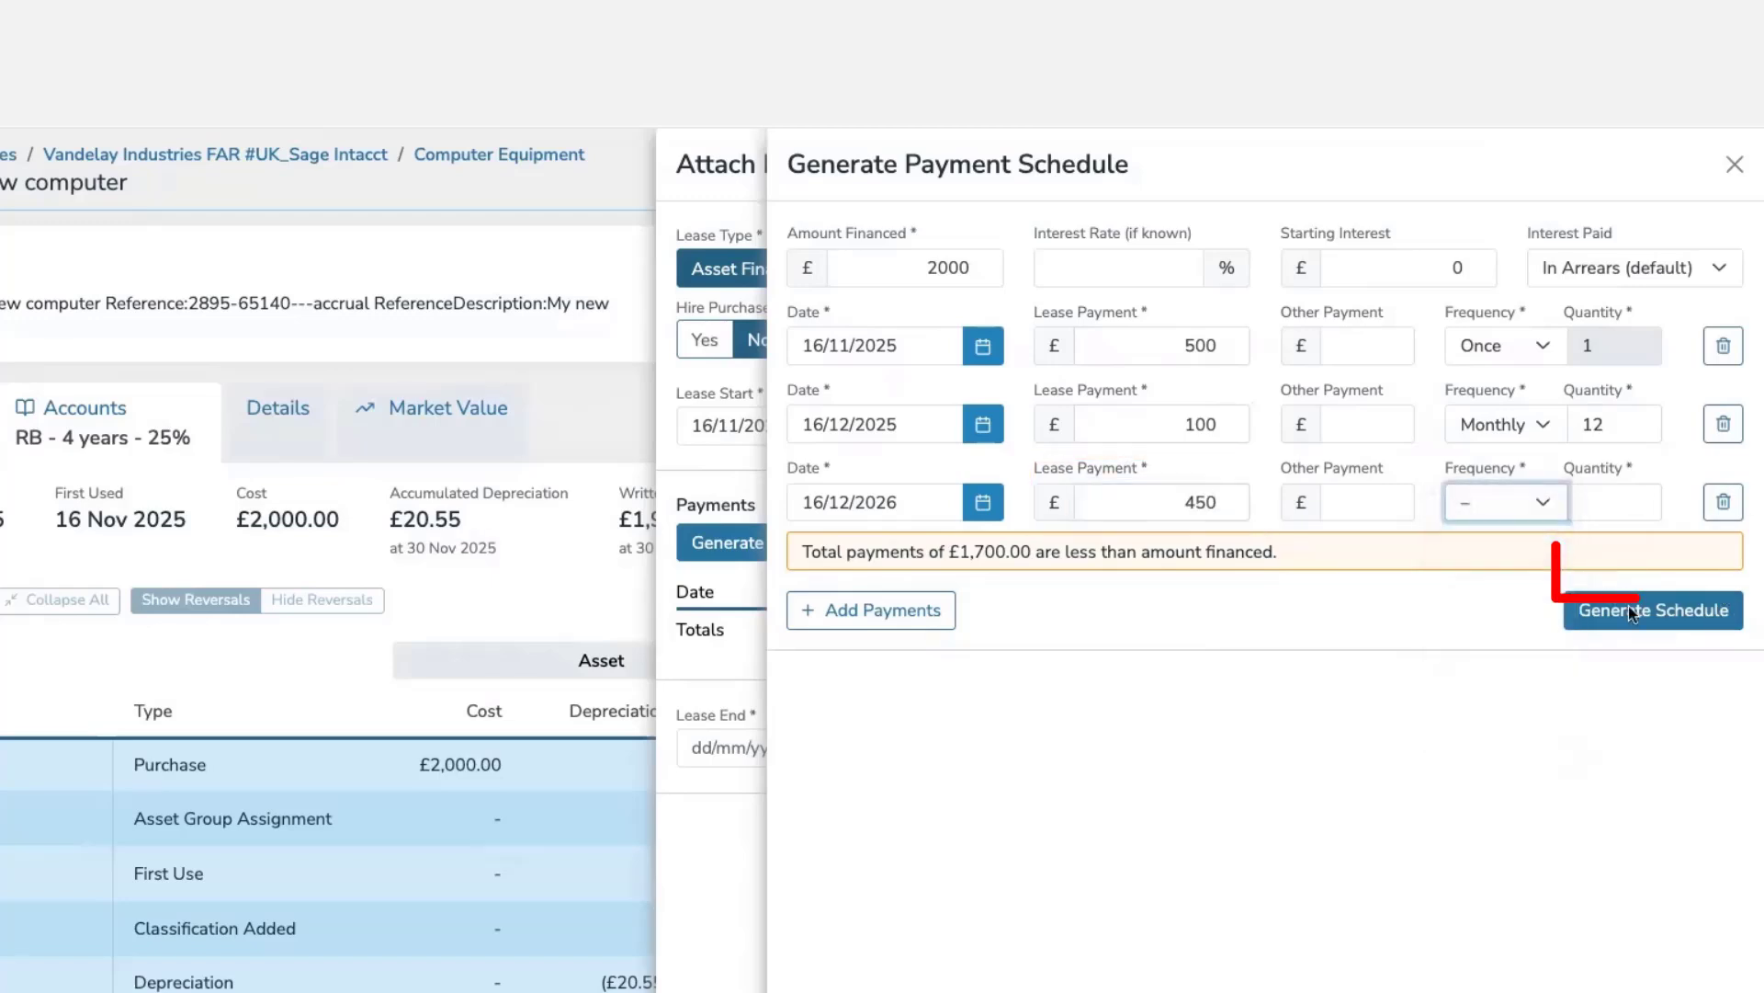
Step: Generate the payment schedule from the entered payments and save the attached lease with it
left_click(1628, 607)
scroll(1228, 627, "down", 3)
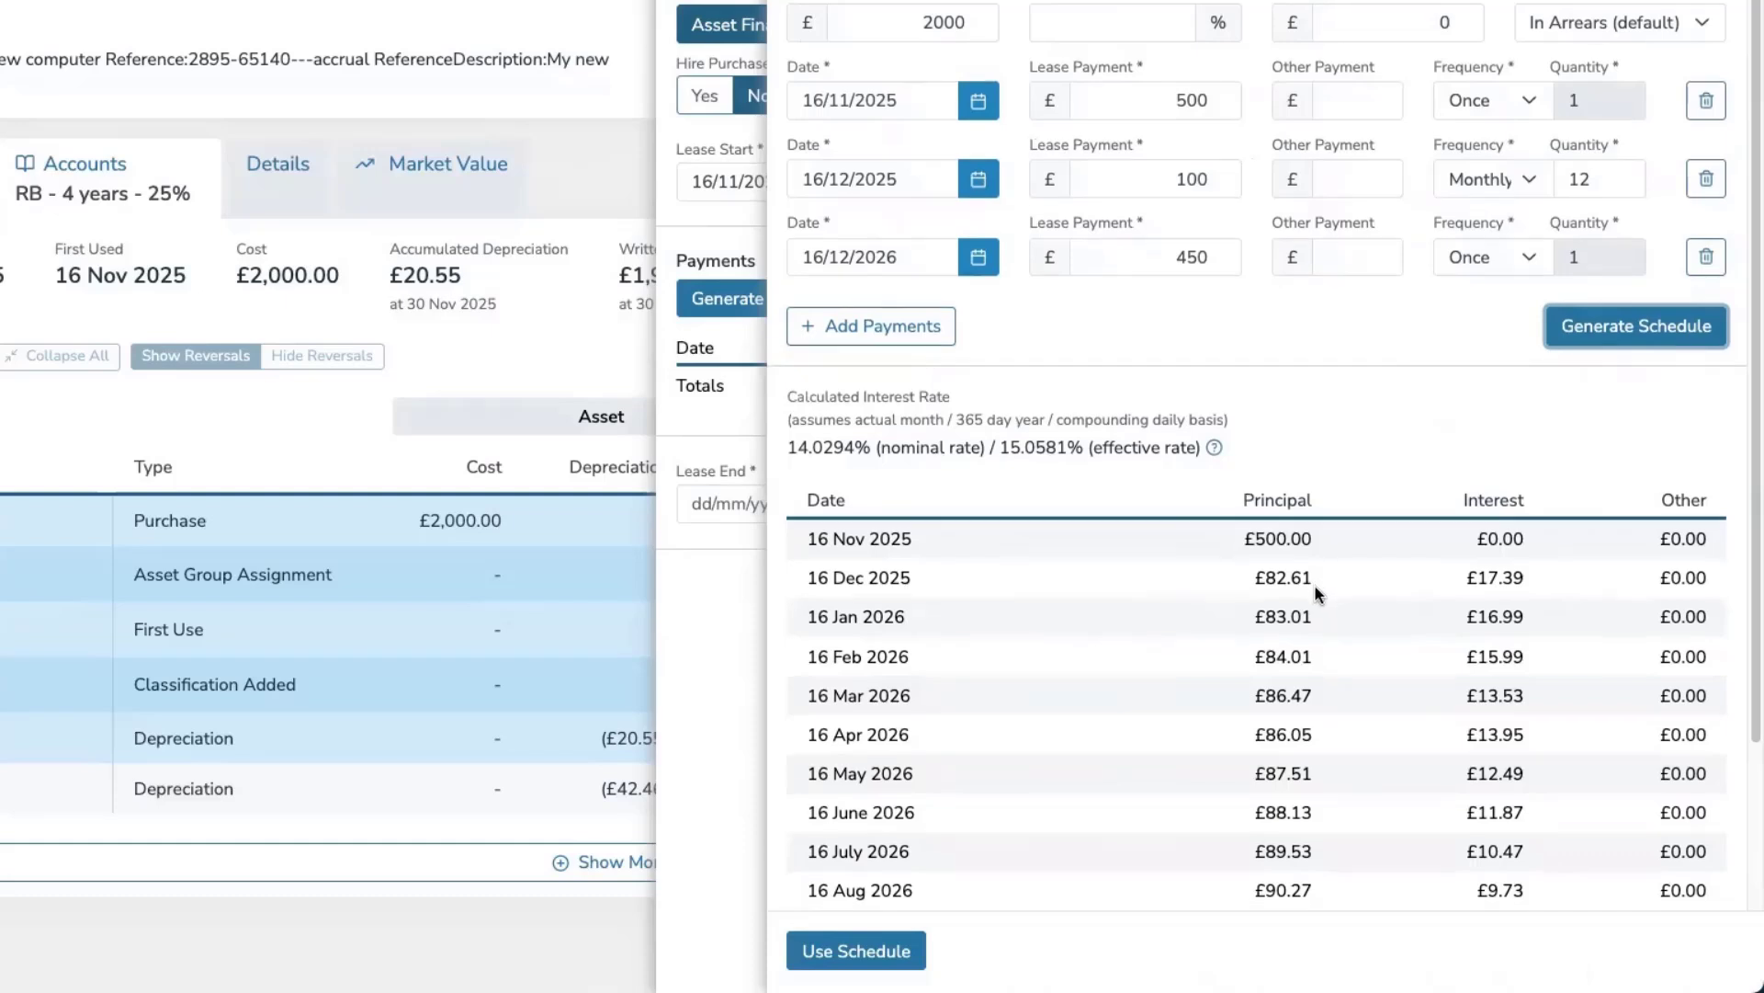
scroll(1314, 583, "down", 2)
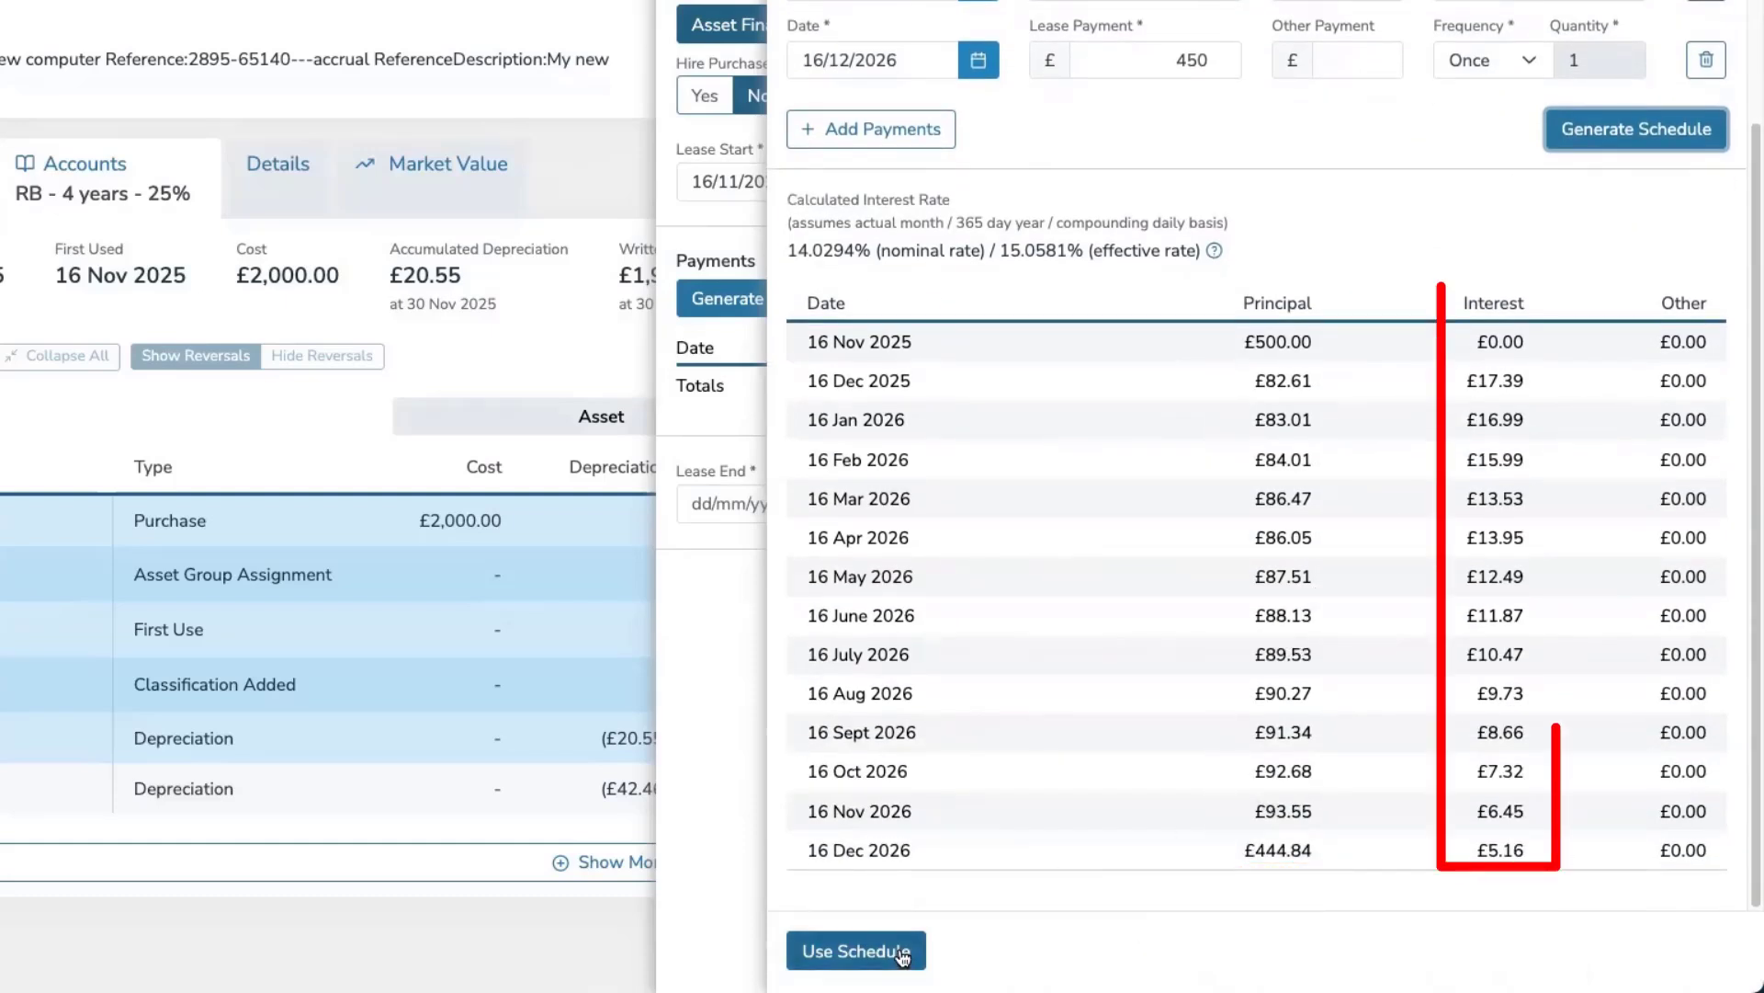
left_click(854, 952)
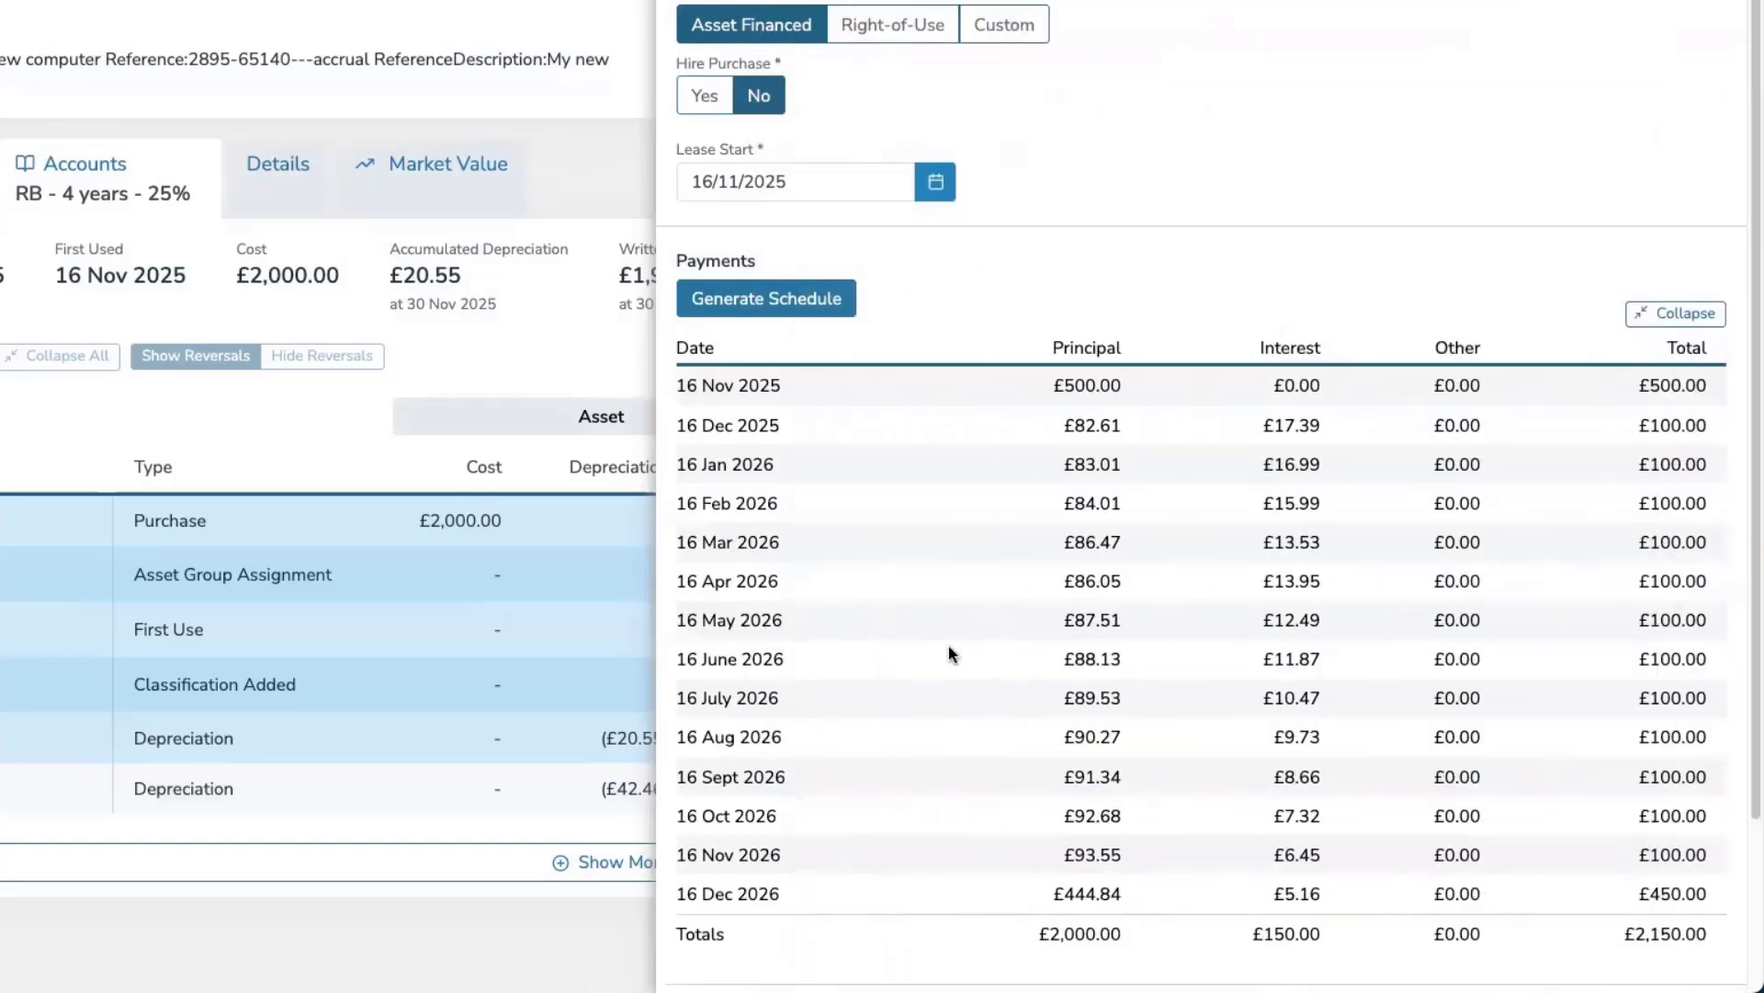
scroll(1005, 643, "down", 3)
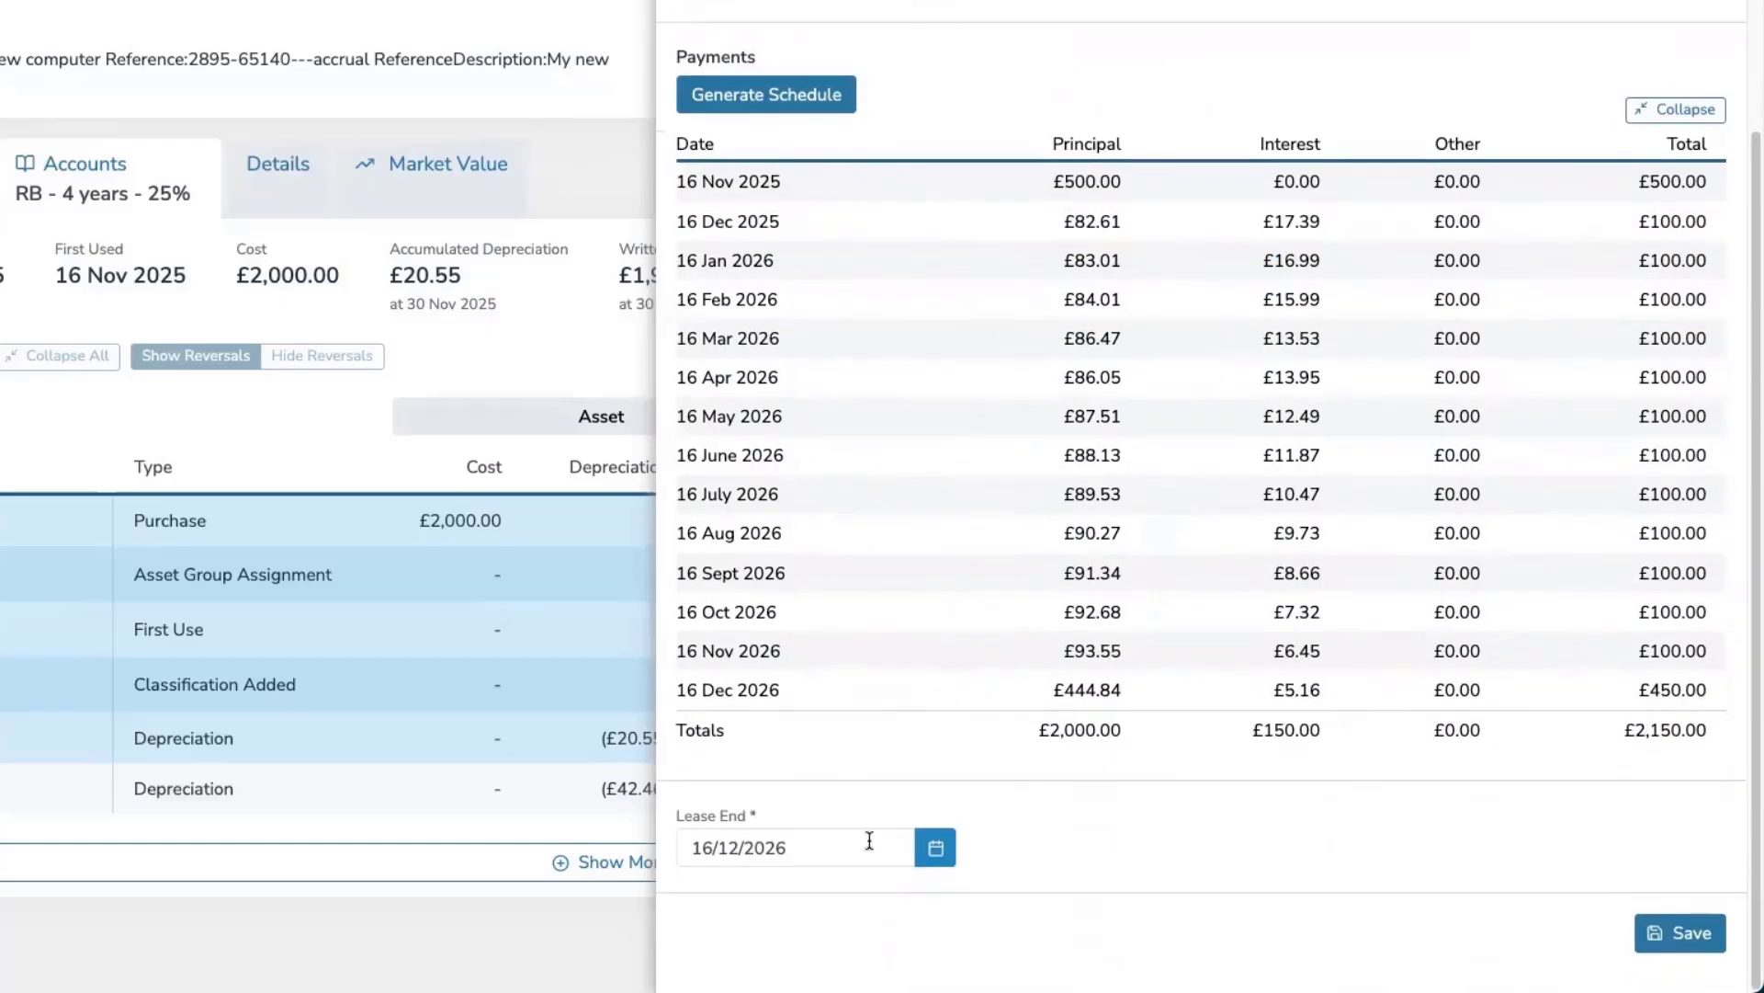
left_click(1668, 919)
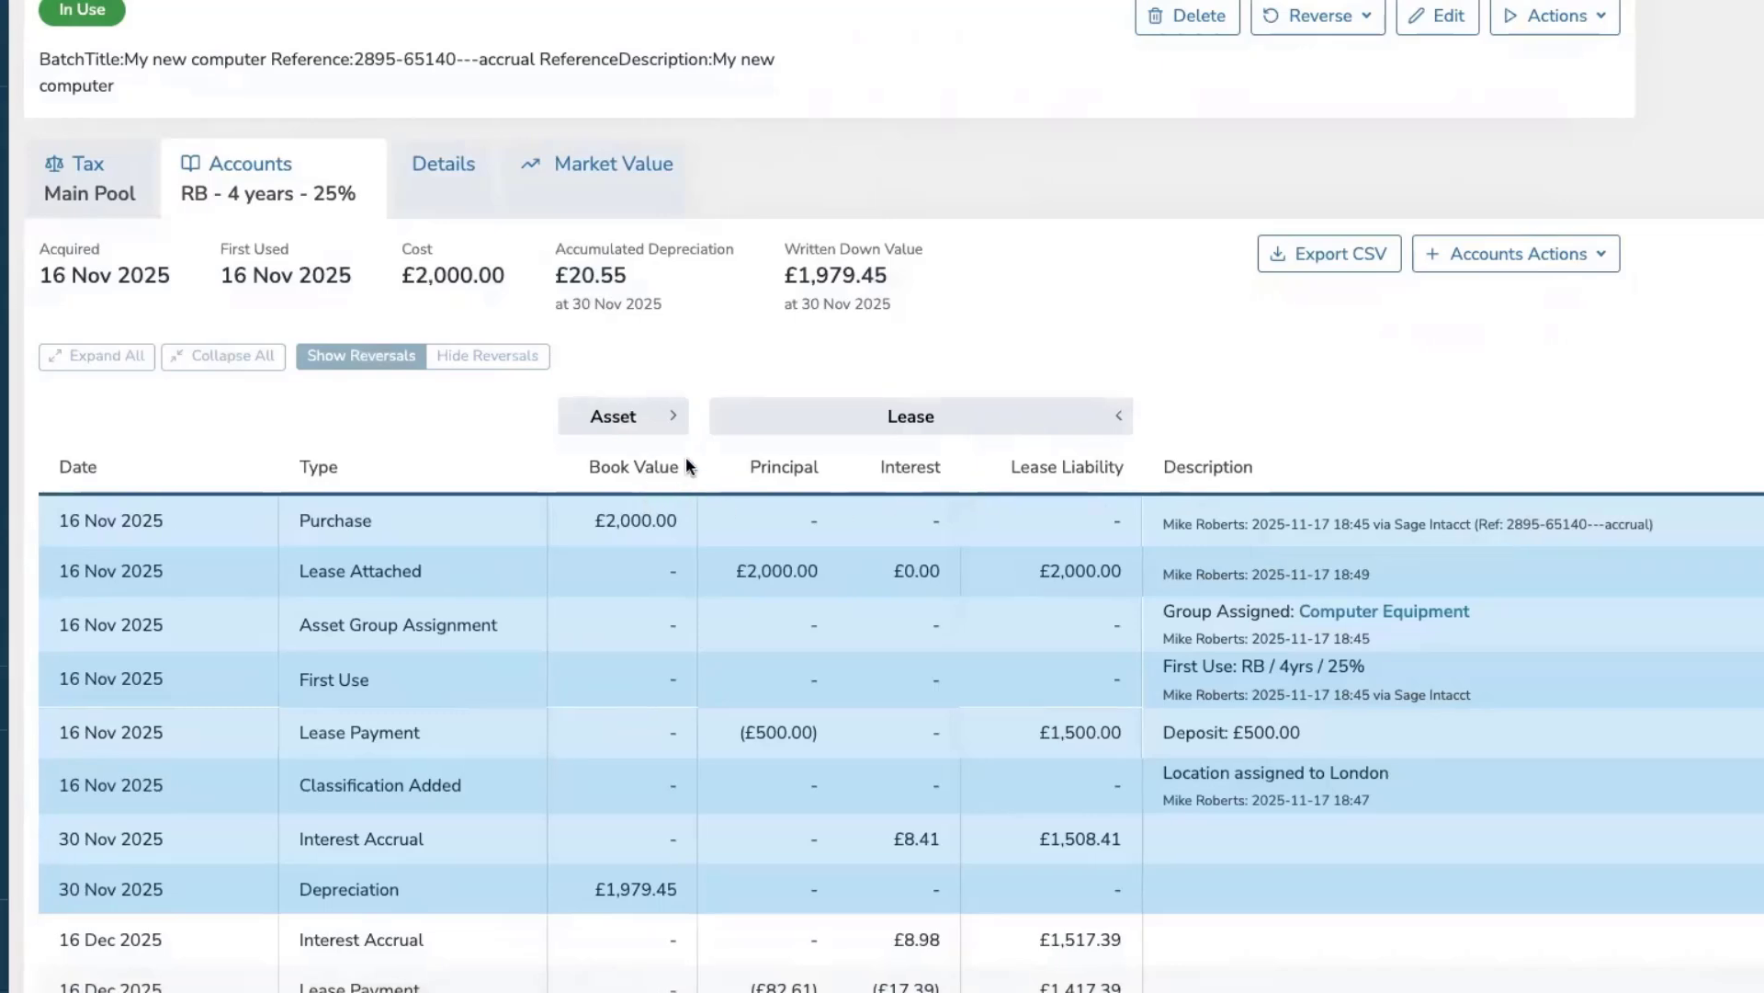
Step: Look over the asset's combined lease and depreciation transactions and the bulk actions for depreciation calculations
scroll(686, 459, "down", 1)
scroll(678, 537, "down", 3)
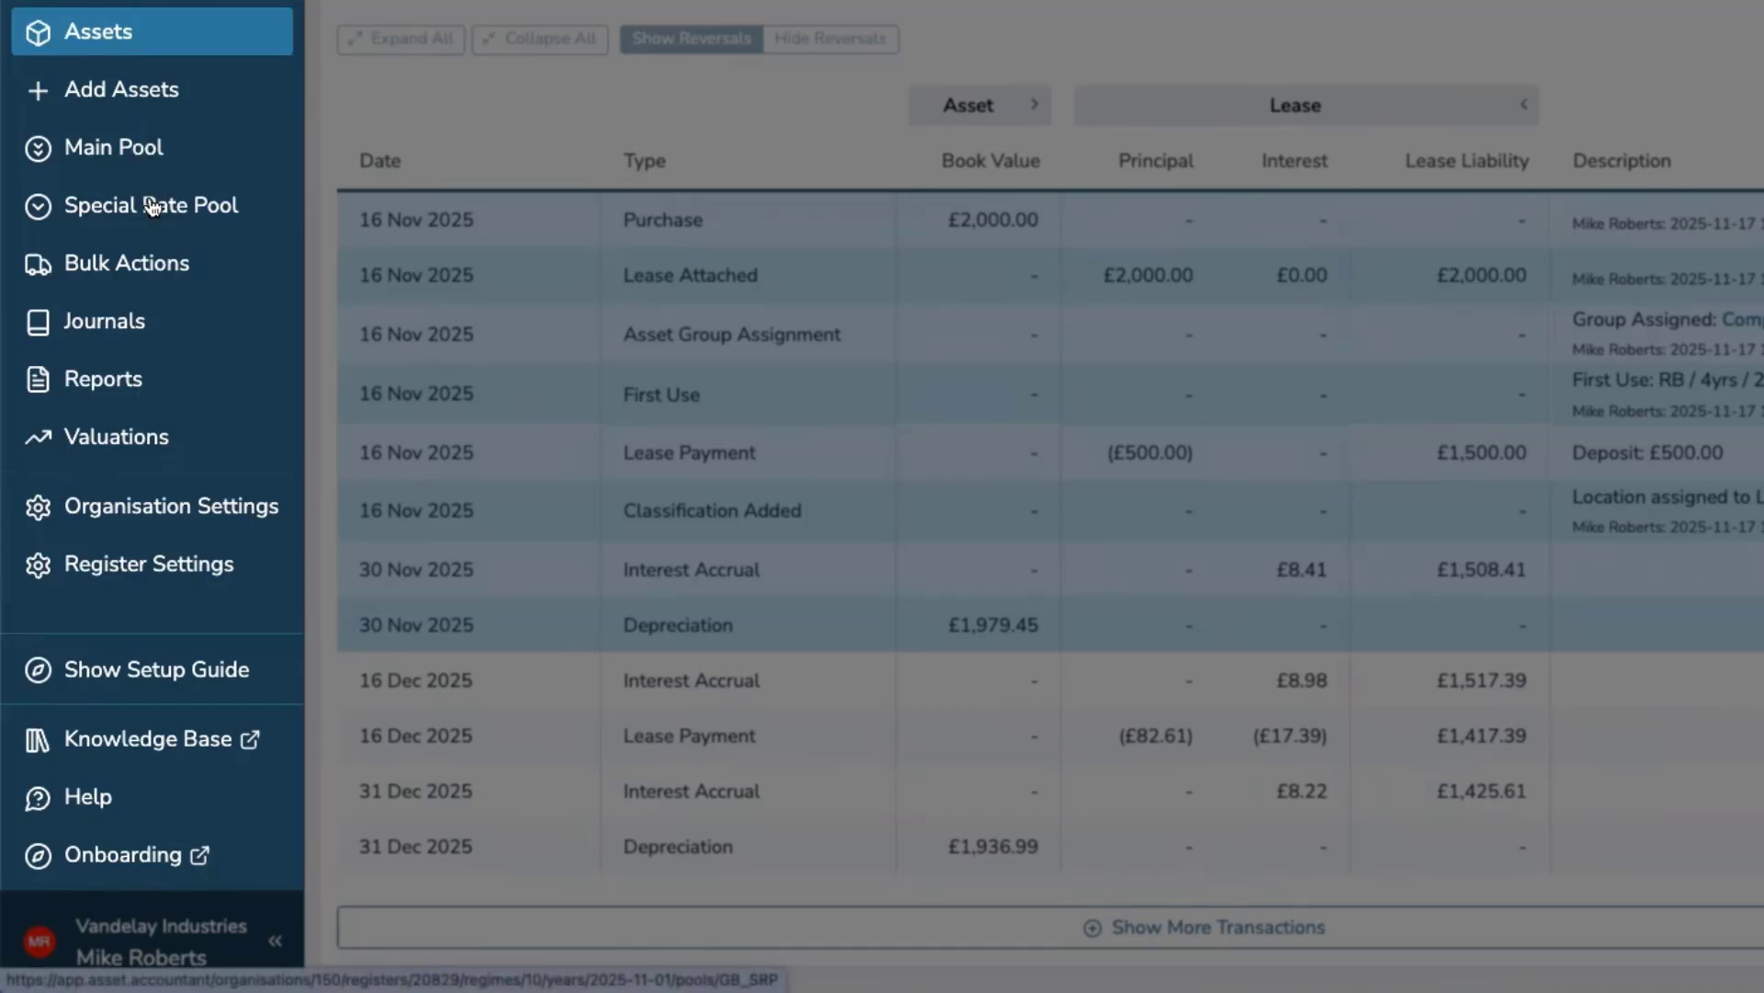
left_click(145, 263)
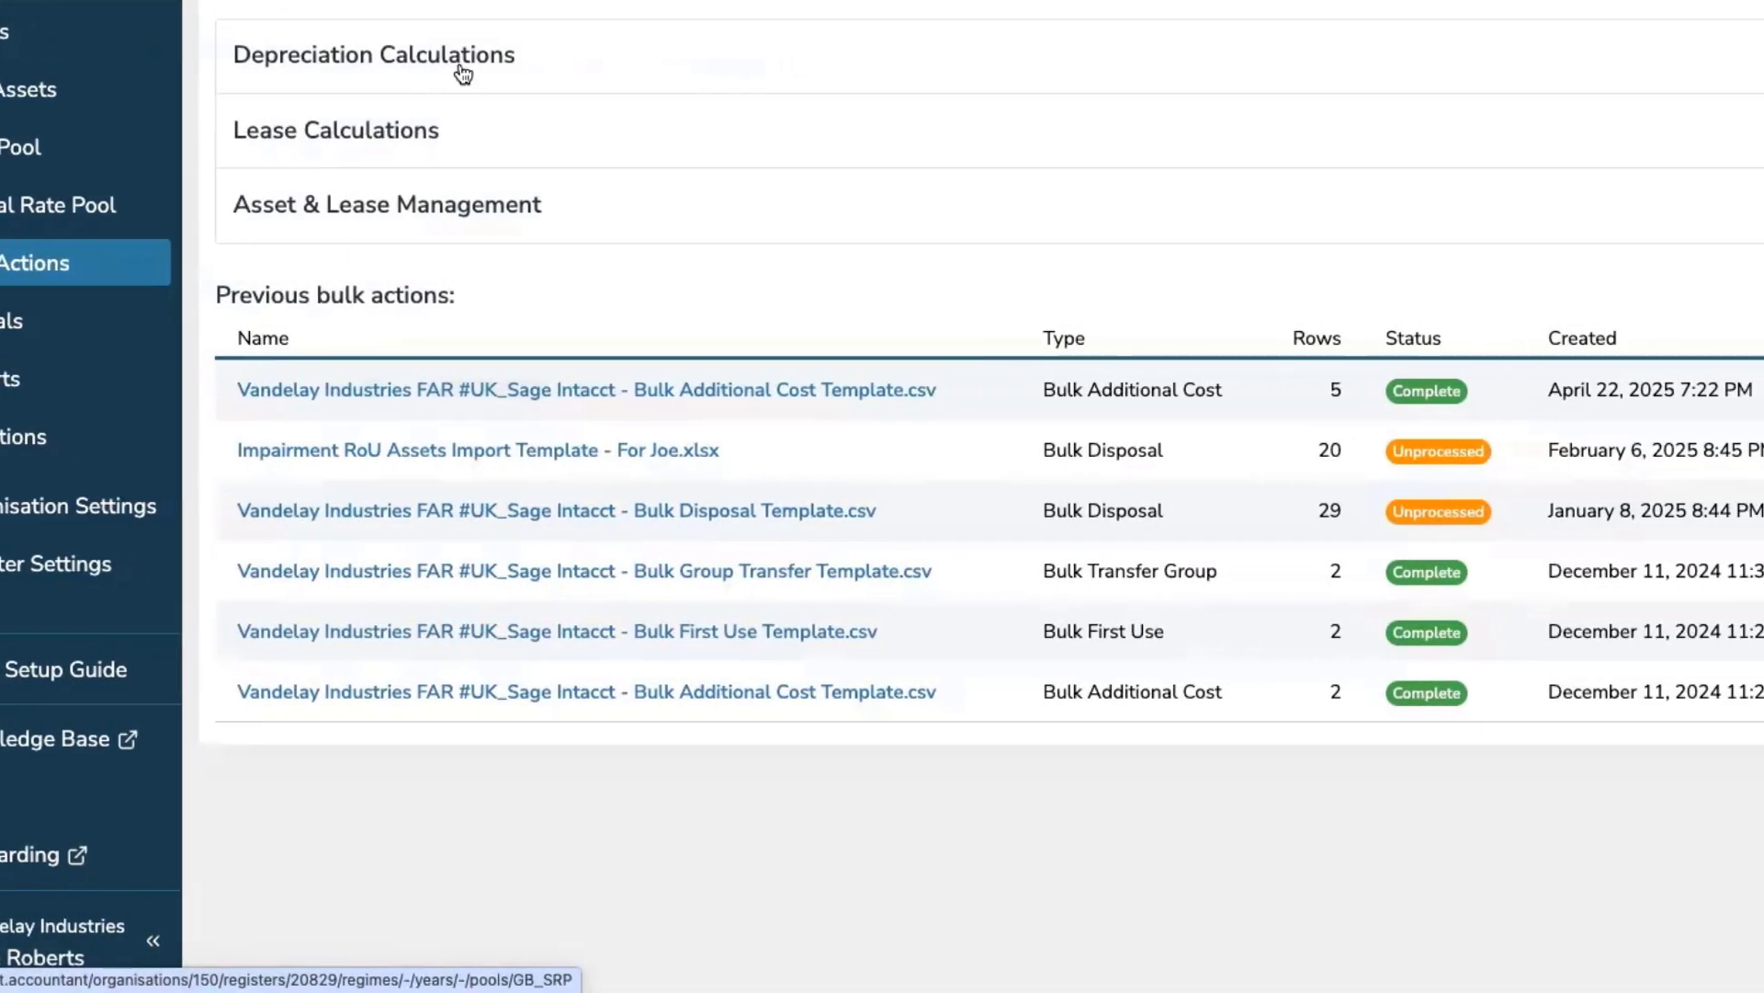
left_click(461, 67)
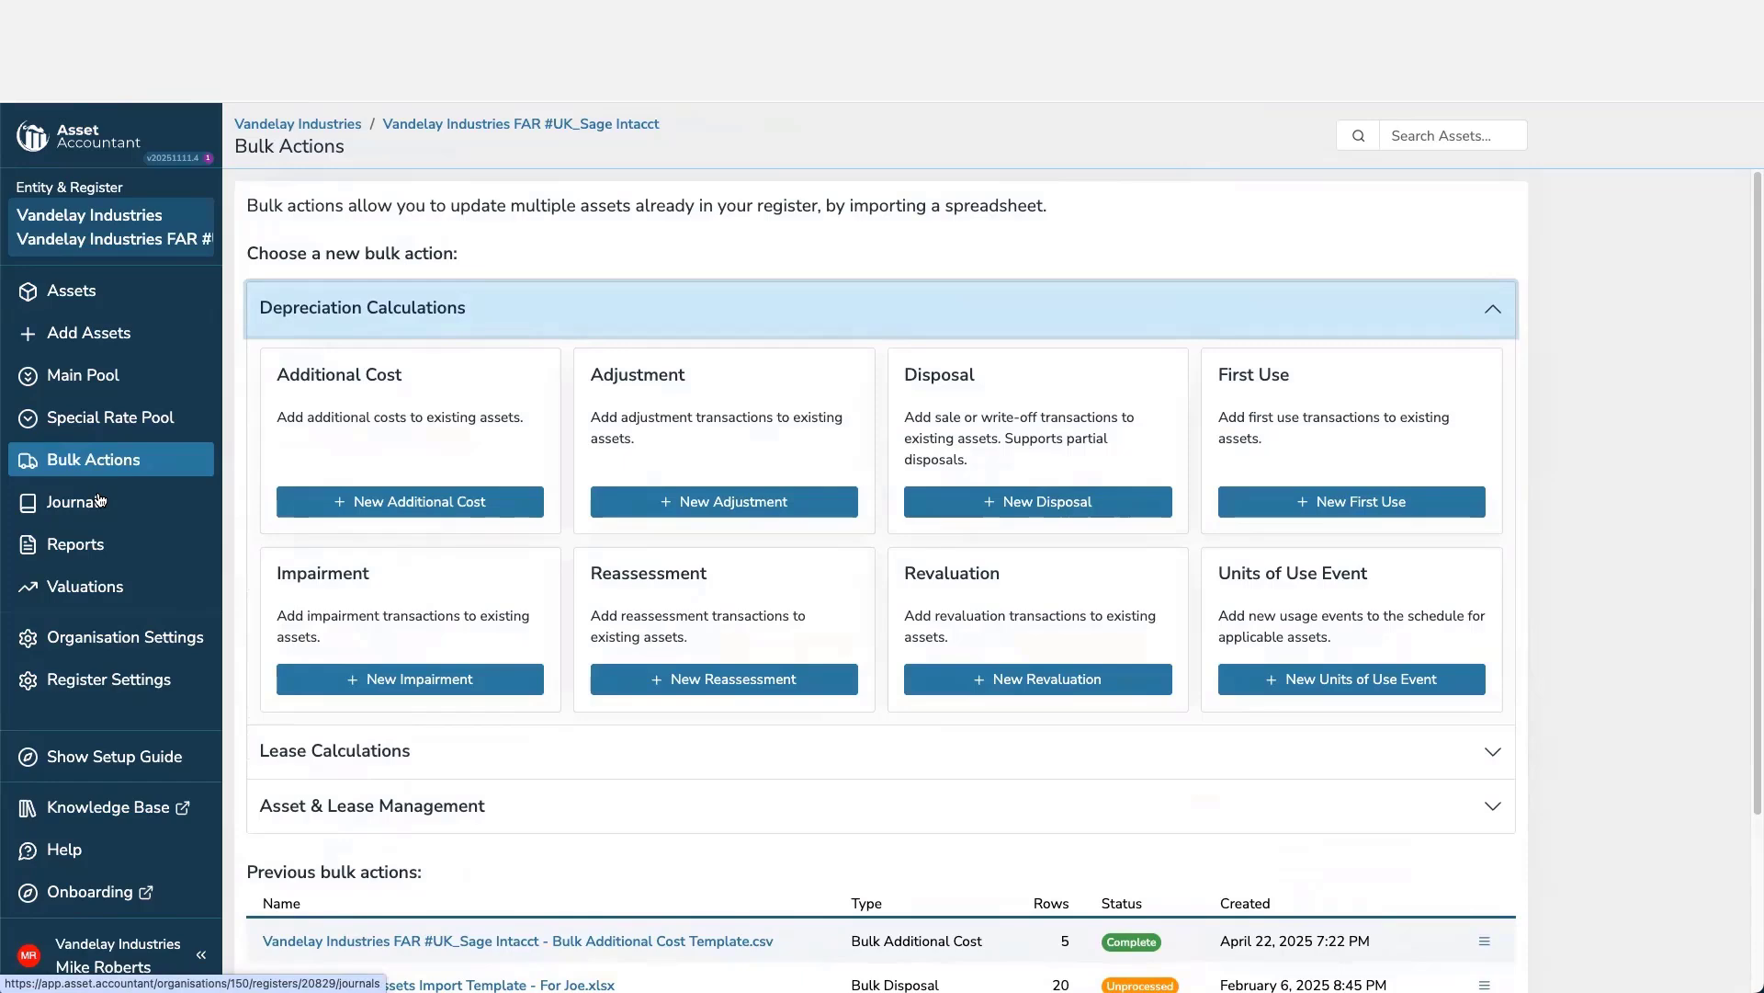
Step: Create a journal dated 30/11/2025 that includes all movement types
left_click(100, 500)
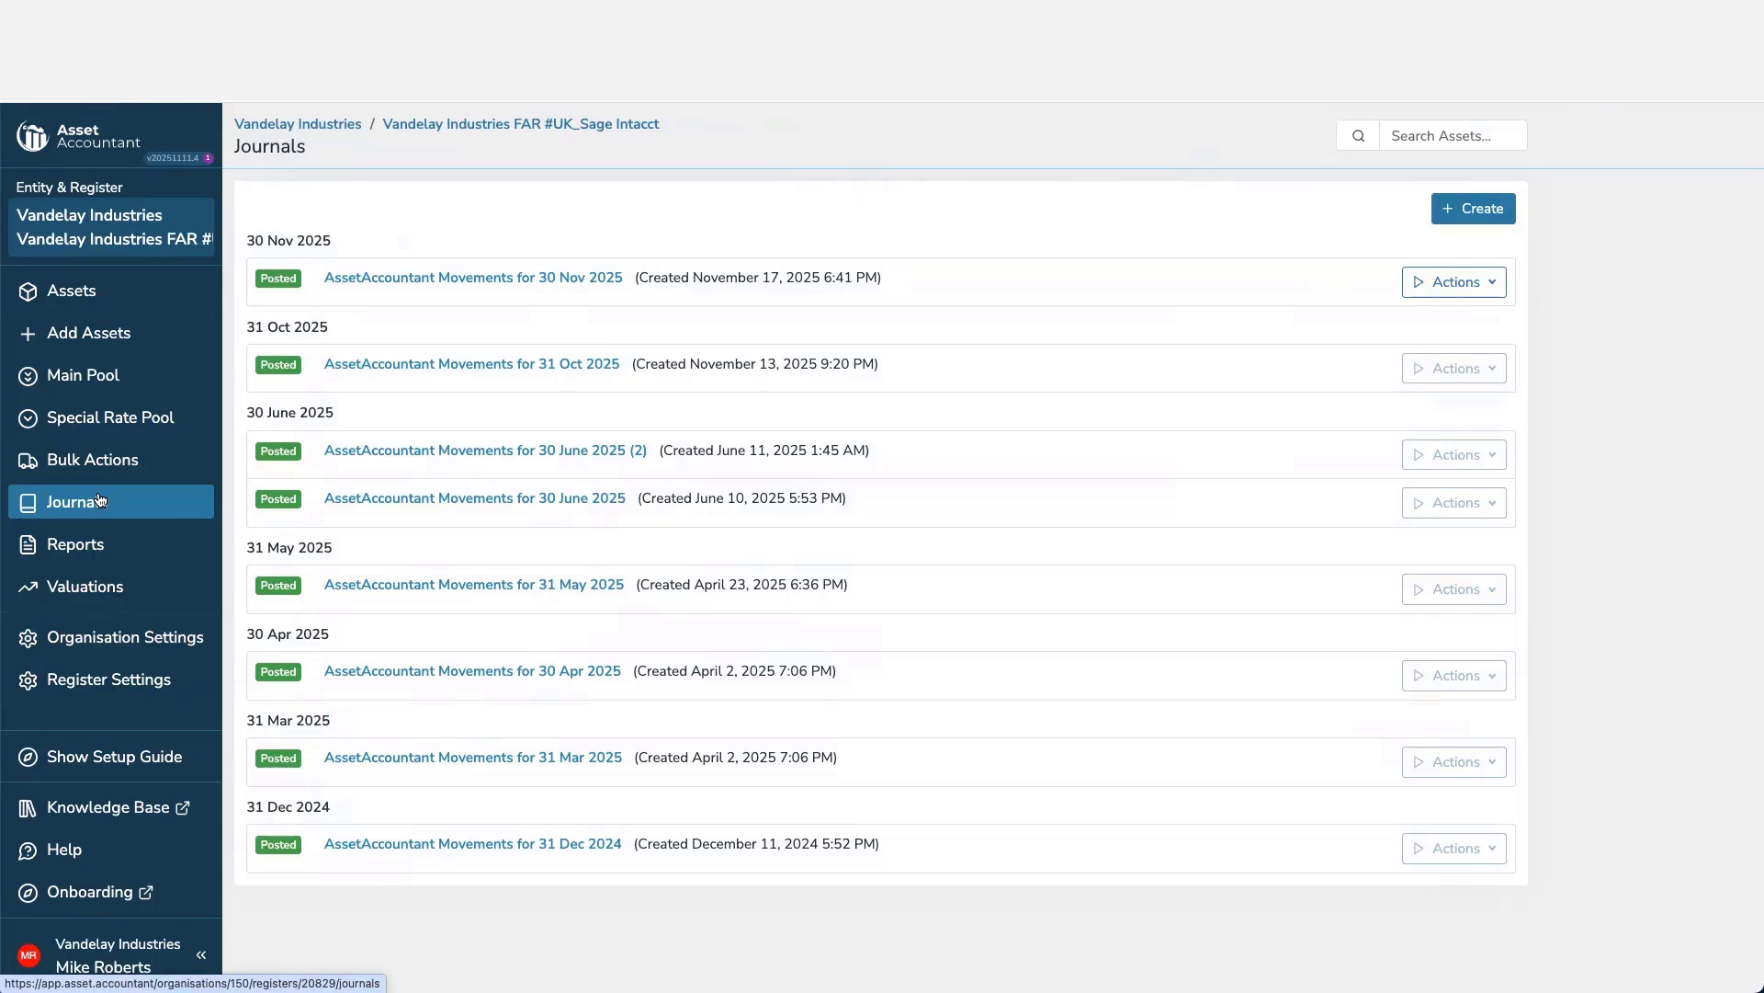
left_click(1465, 208)
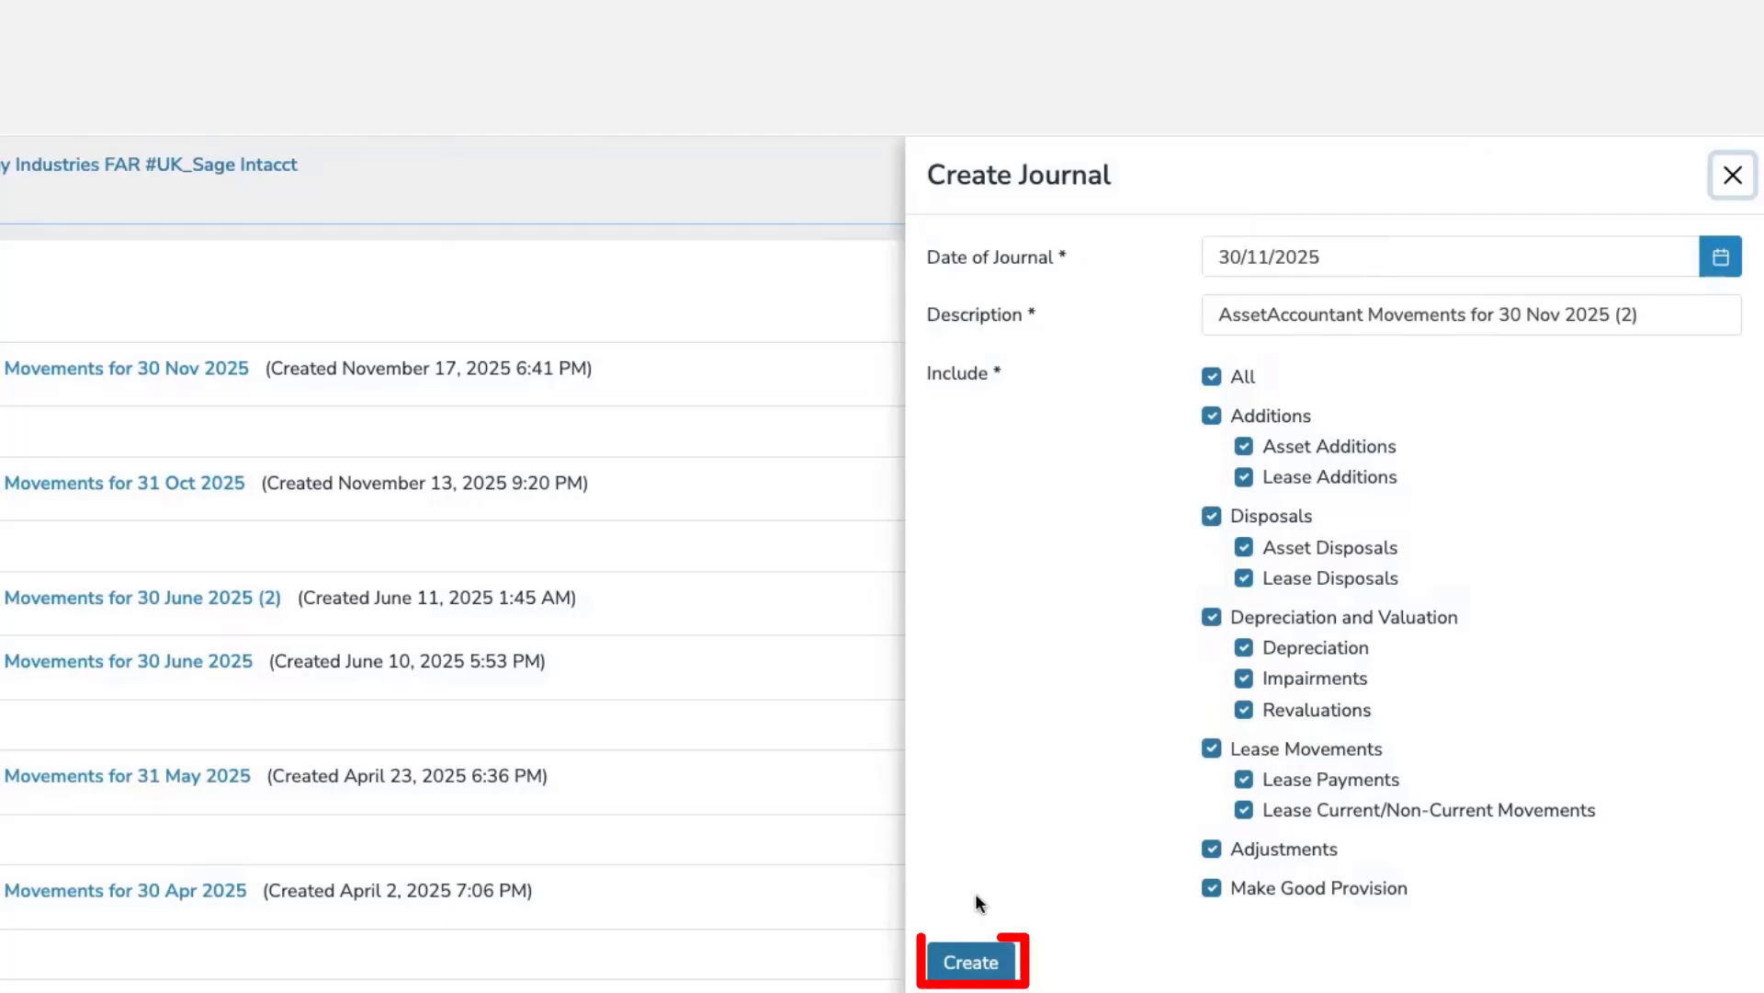
left_click(967, 961)
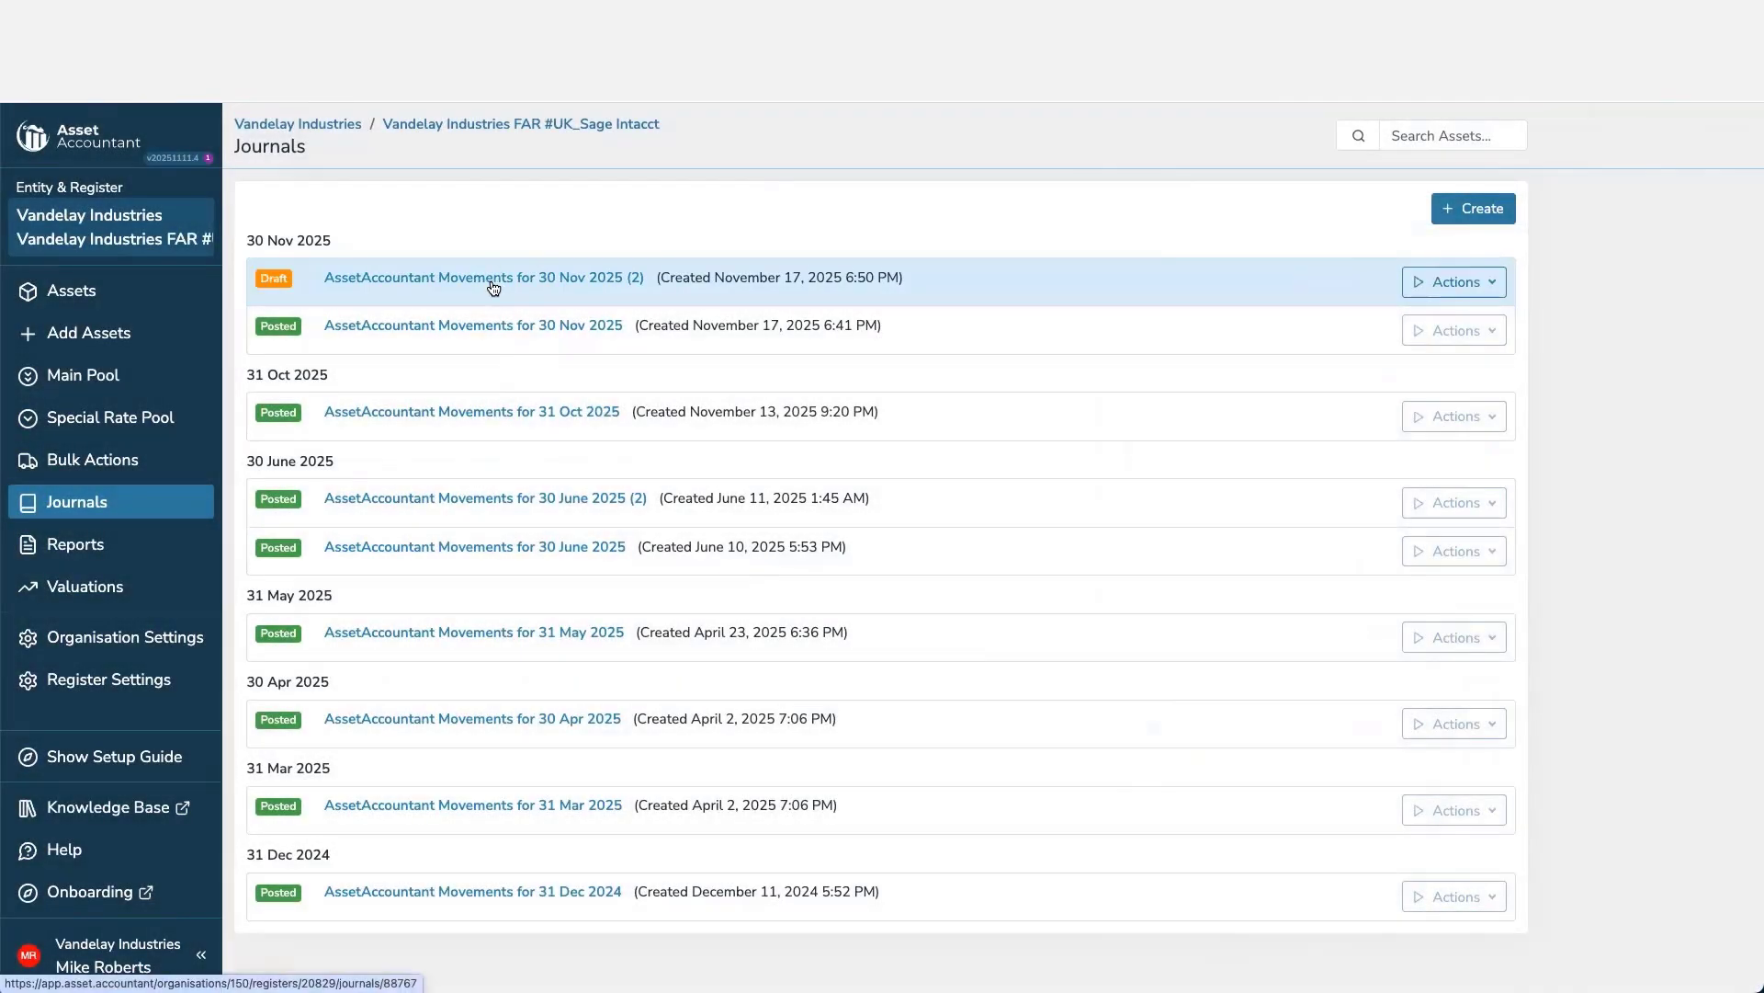
Step: Open the draft 30 Nov 2025 journal and examine its Computer Equipment lines, including the details behind the Cost entry
left_click(493, 281)
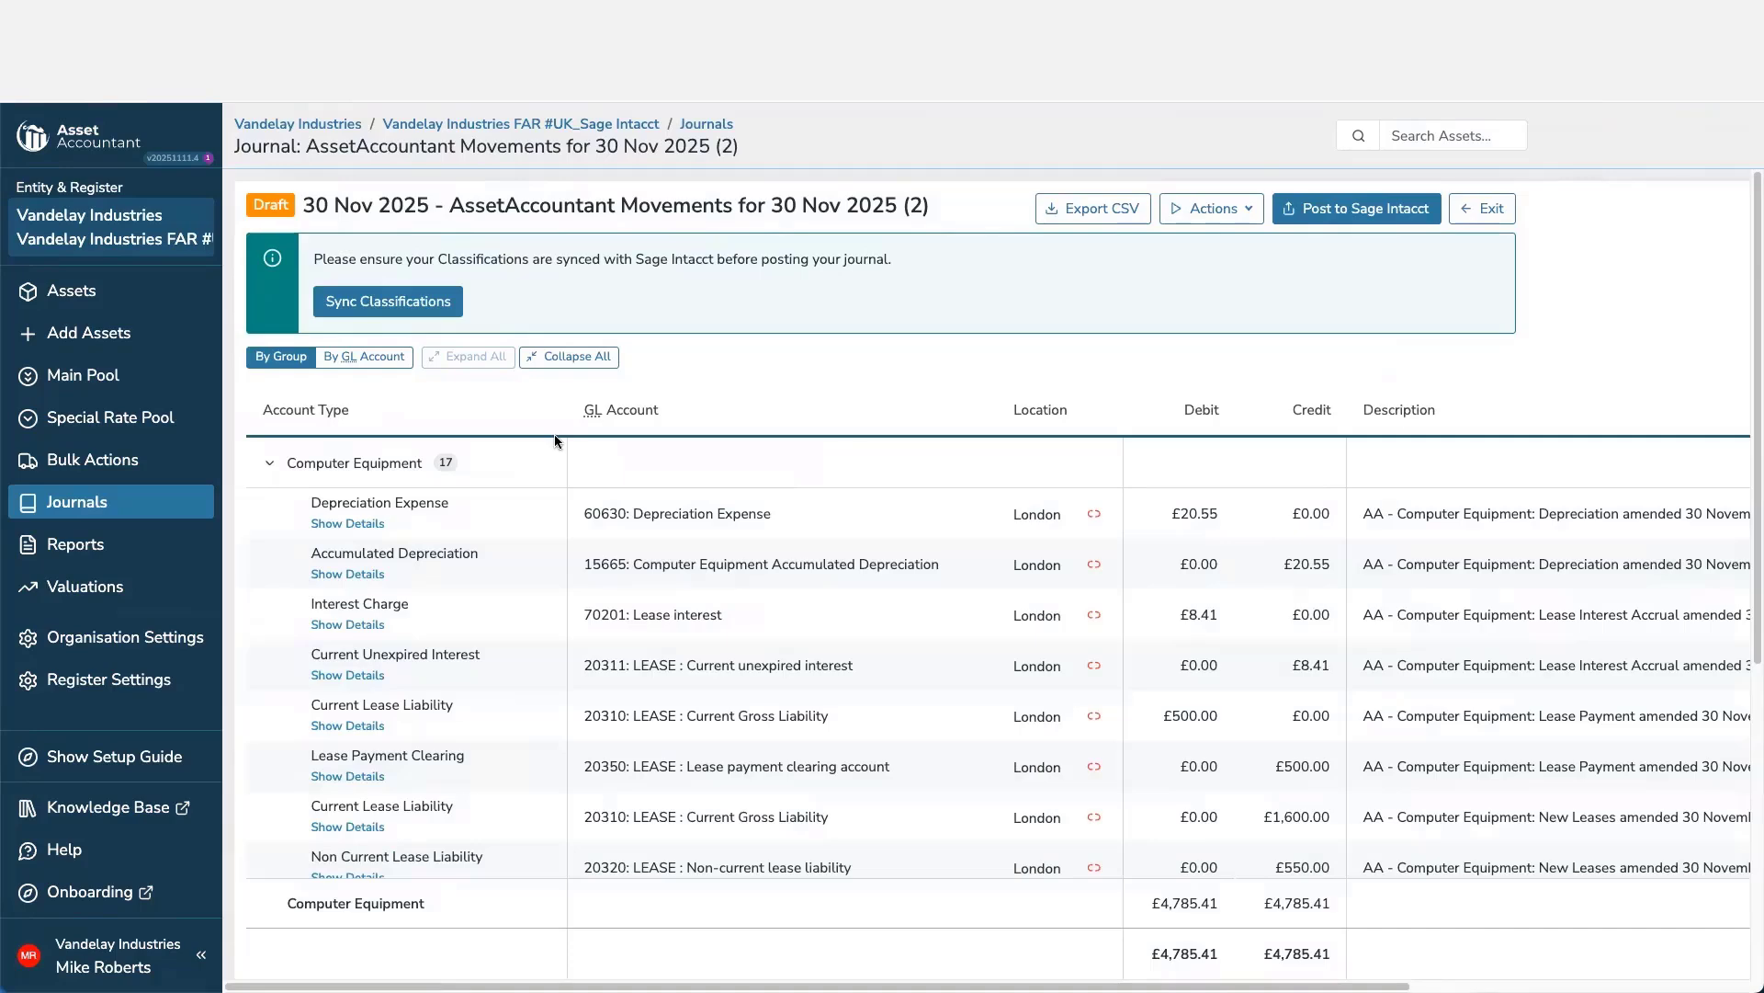
scroll(554, 434, "down", 1)
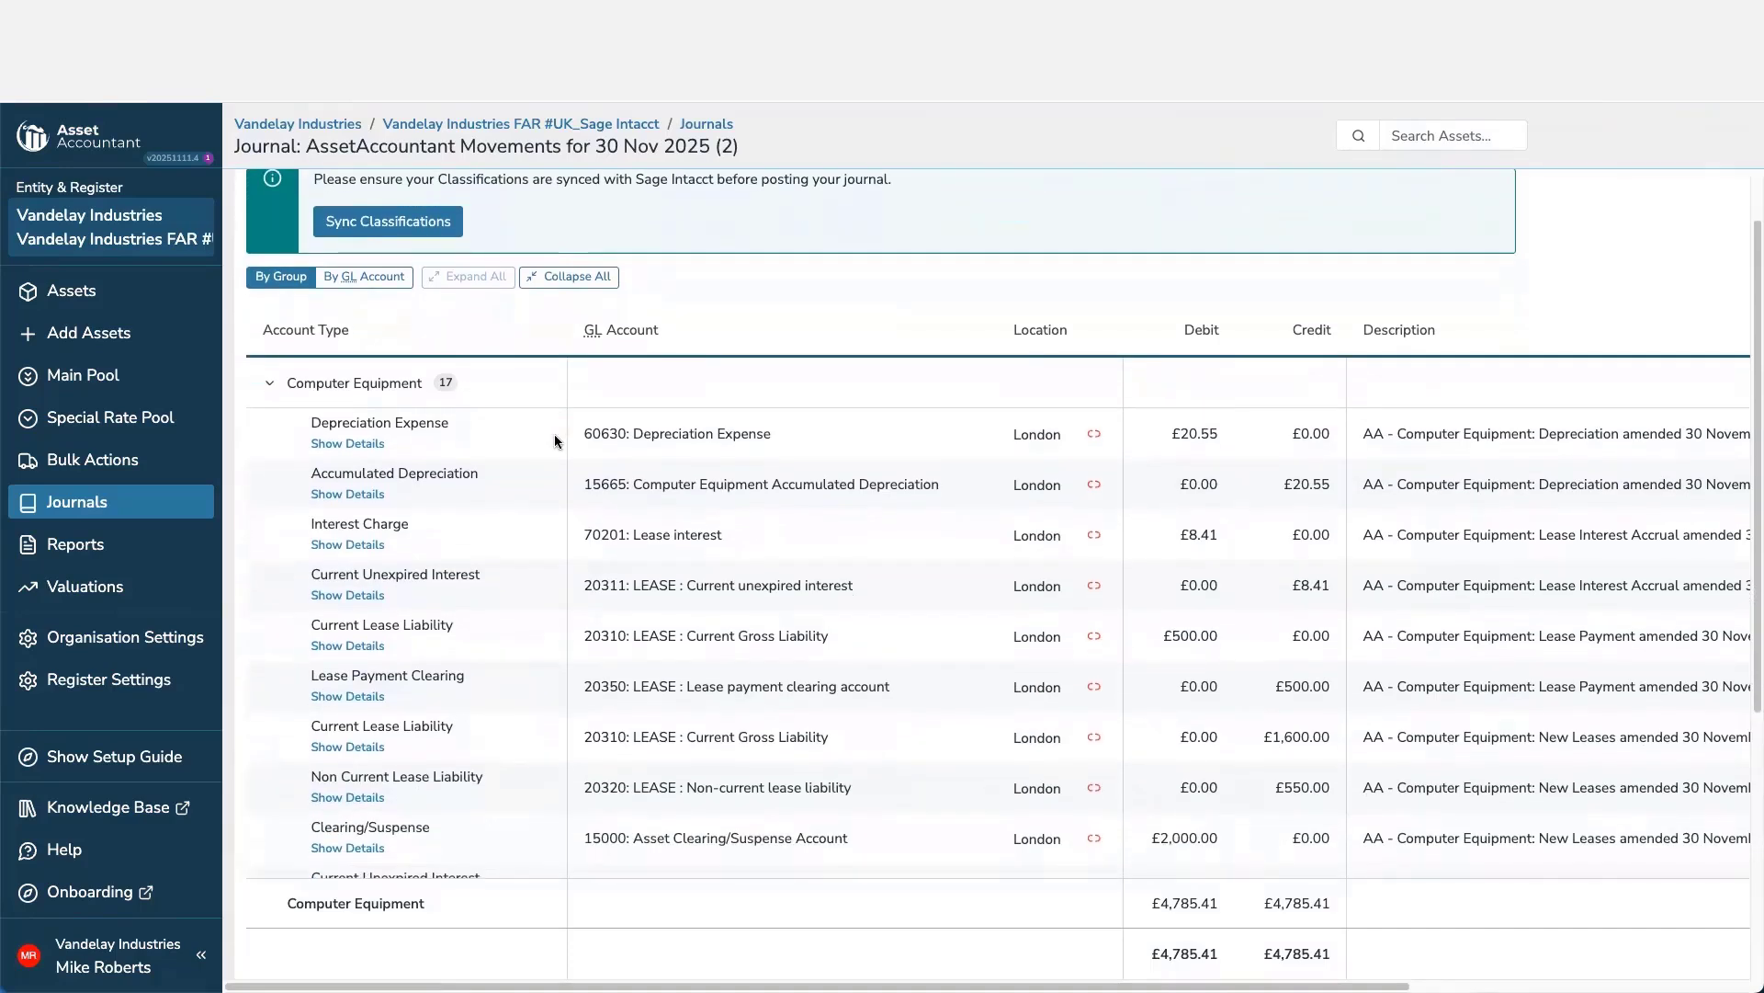
scroll(554, 433, "down", 5)
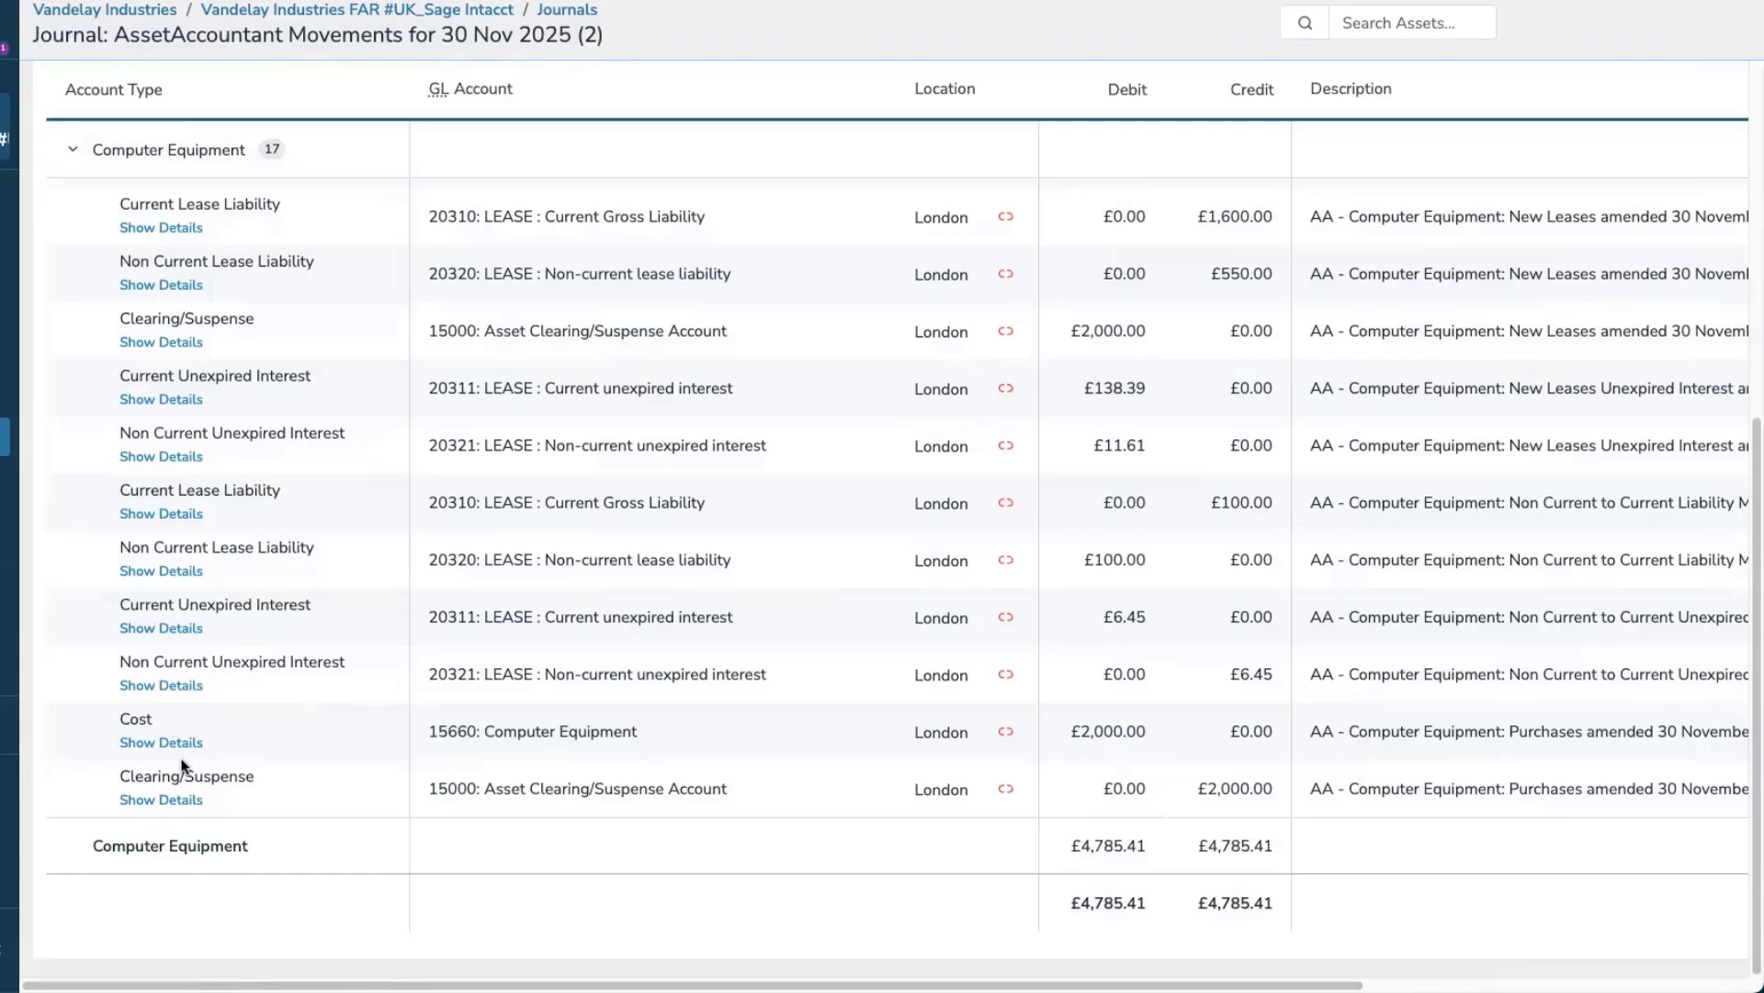
left_click(180, 744)
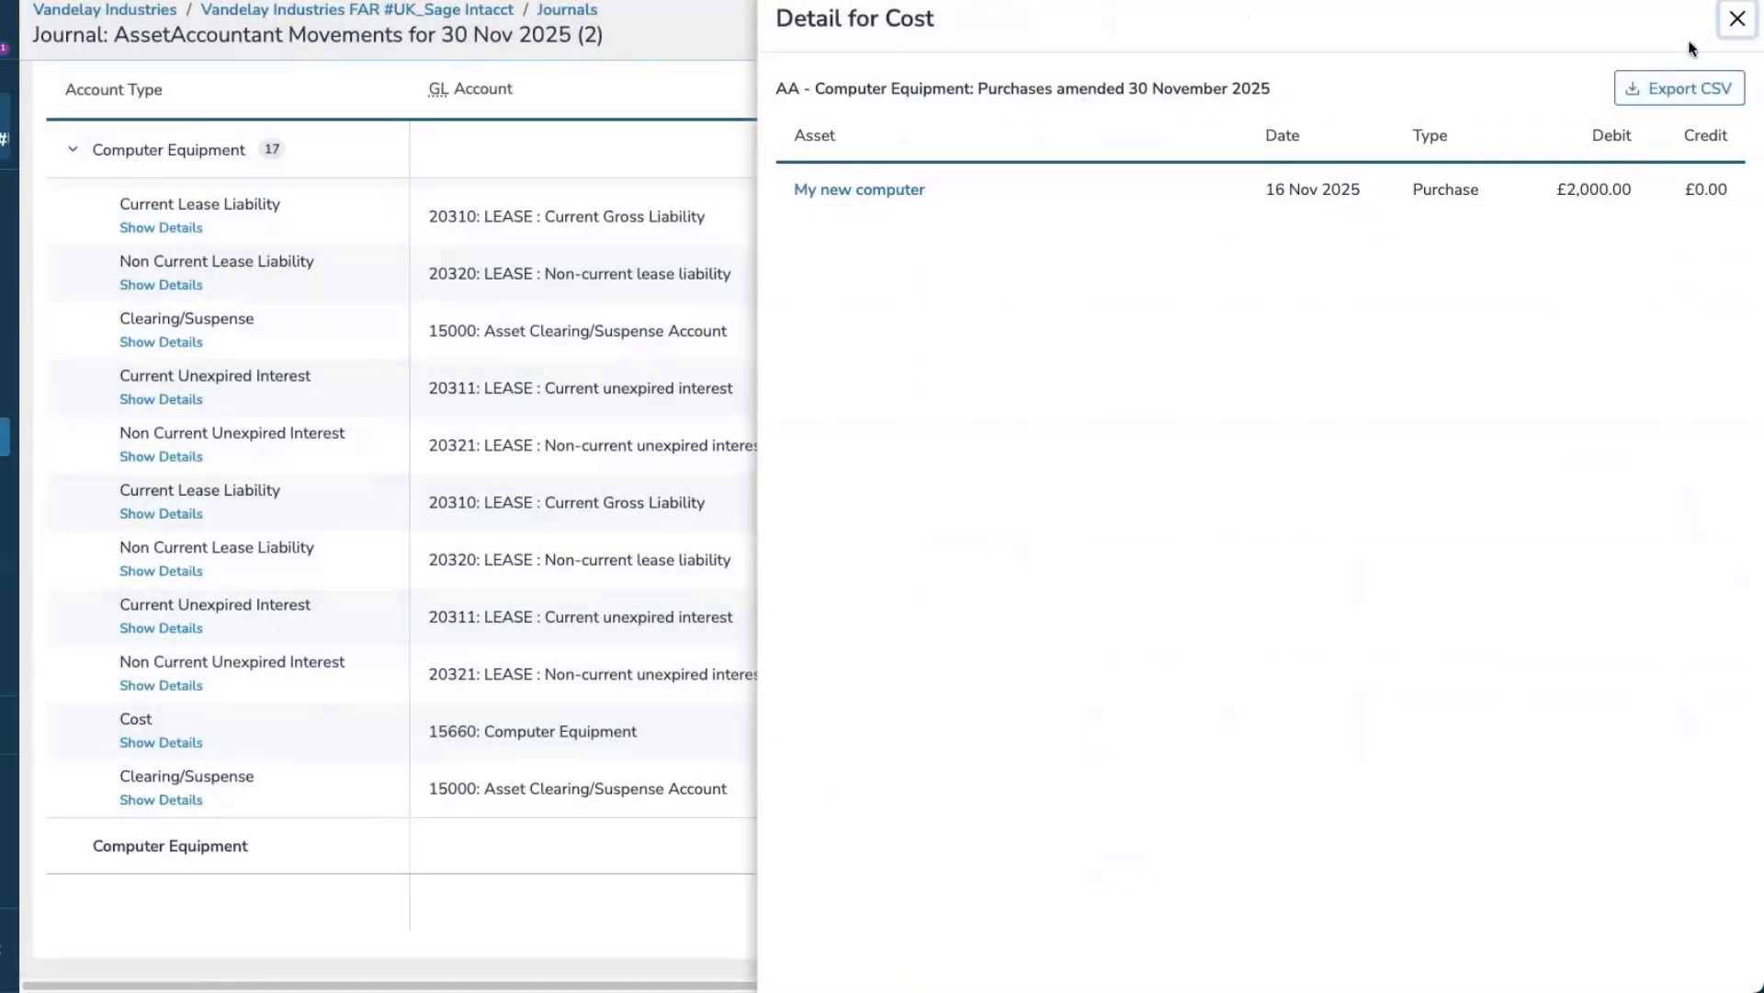
left_click(1736, 18)
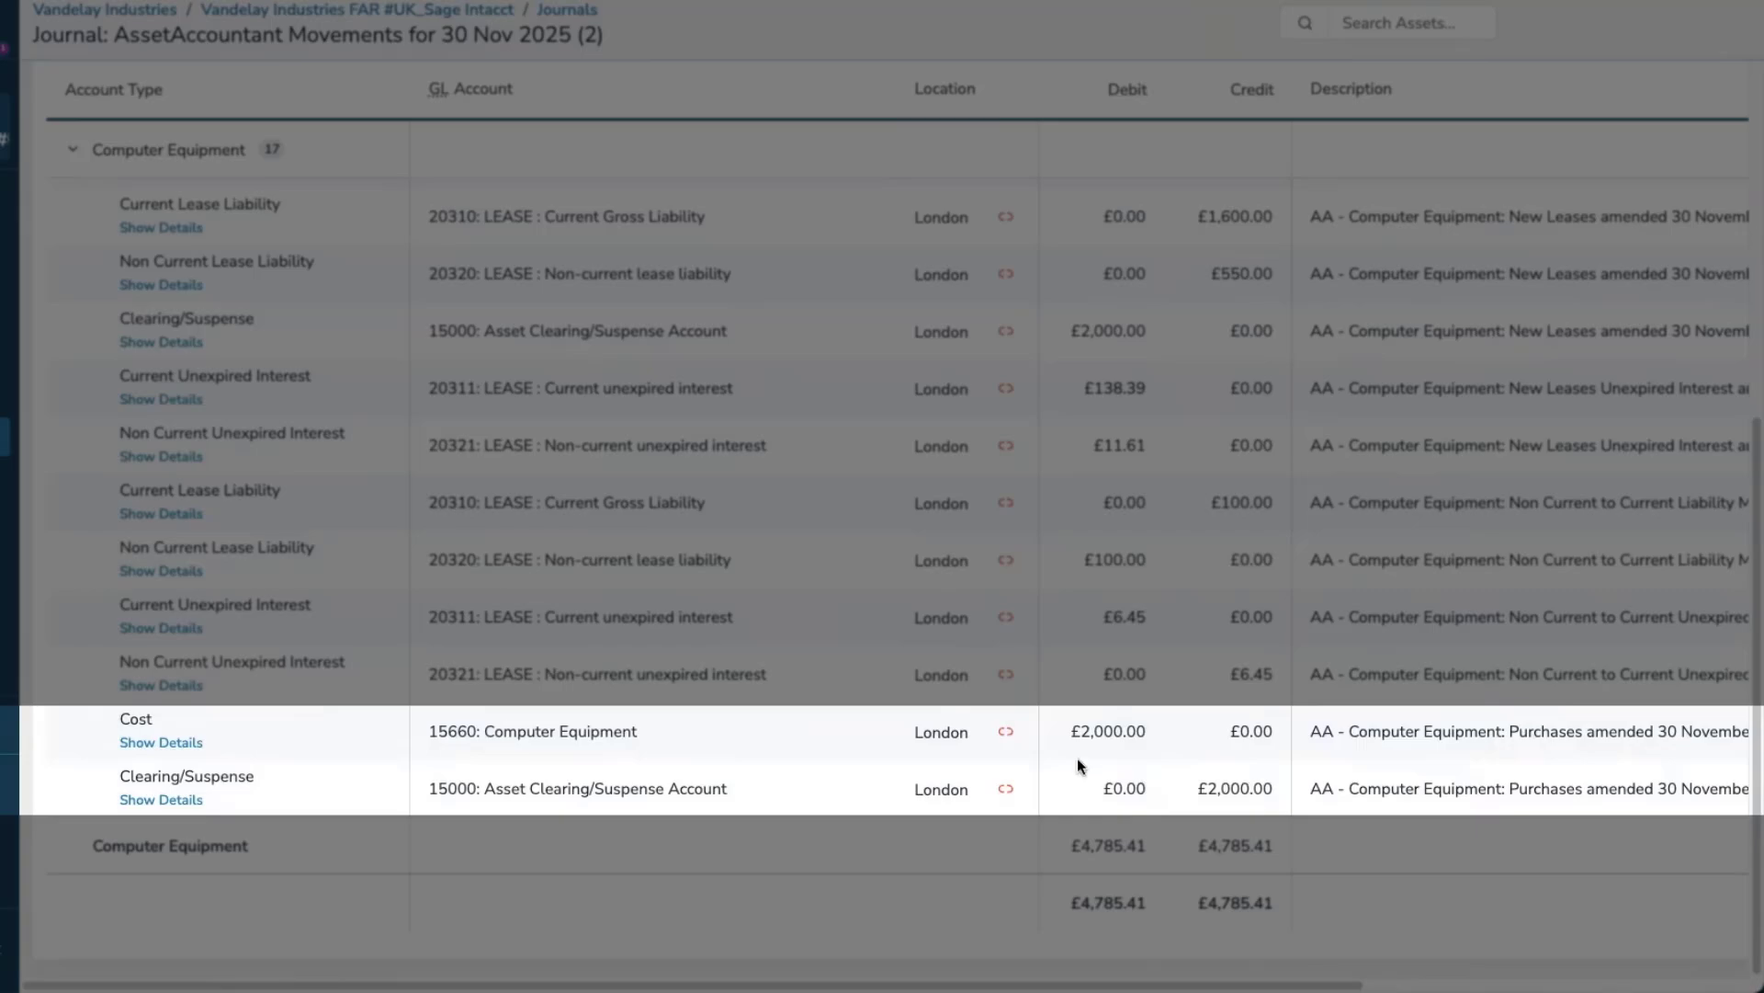
Step: Review the draft journal's lines and post it to Sage Intacct with separate clearing account entries and all transactions, marking it as posted
scroll(703, 624, "up", 6)
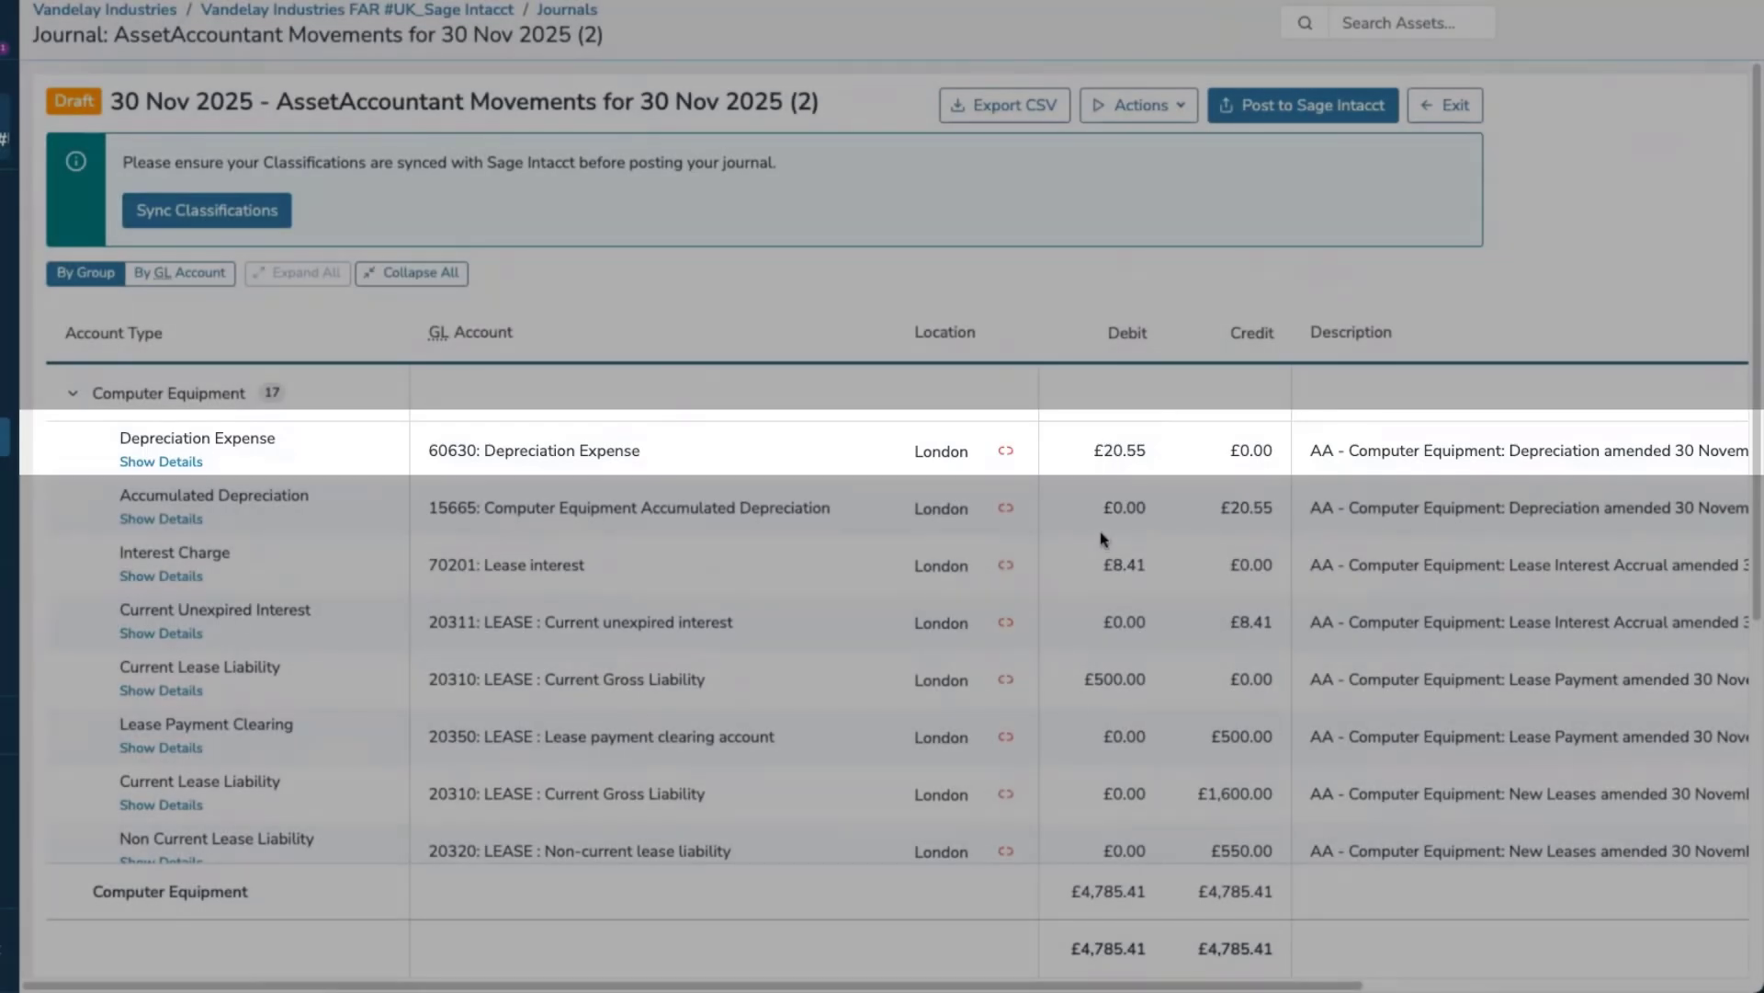
scroll(1100, 538, "down", 1)
scroll(1100, 533, "down", 2)
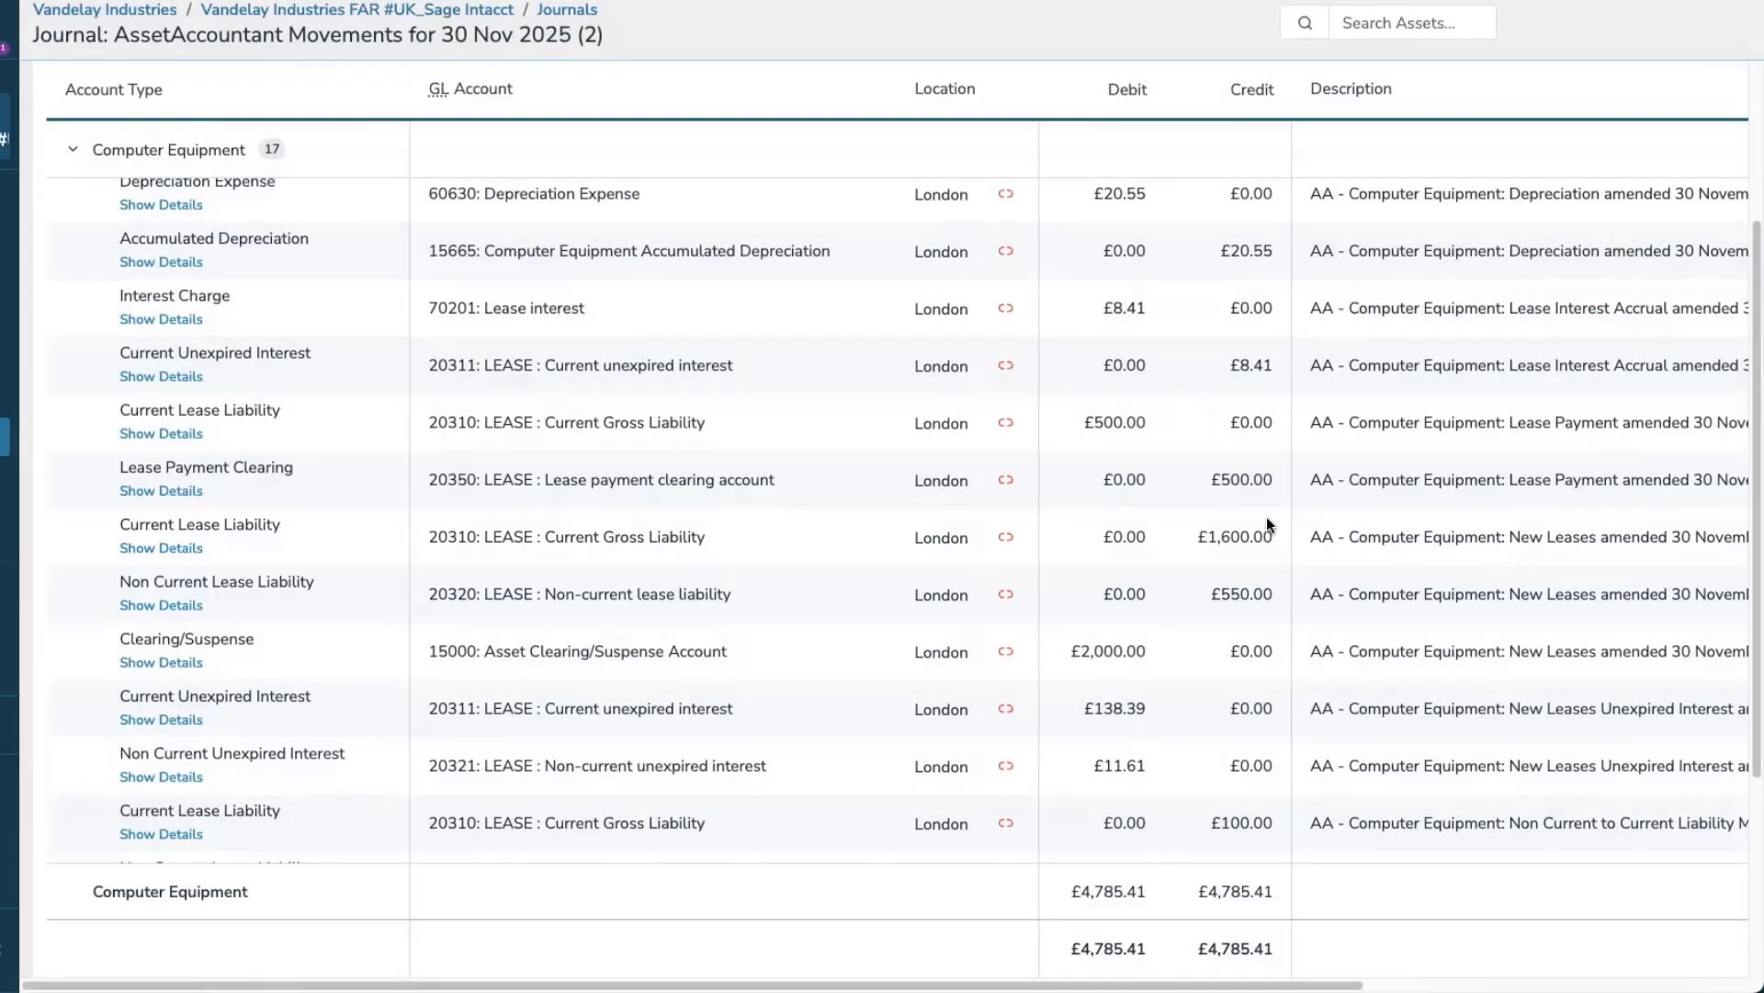
scroll(1077, 563, "up", 3)
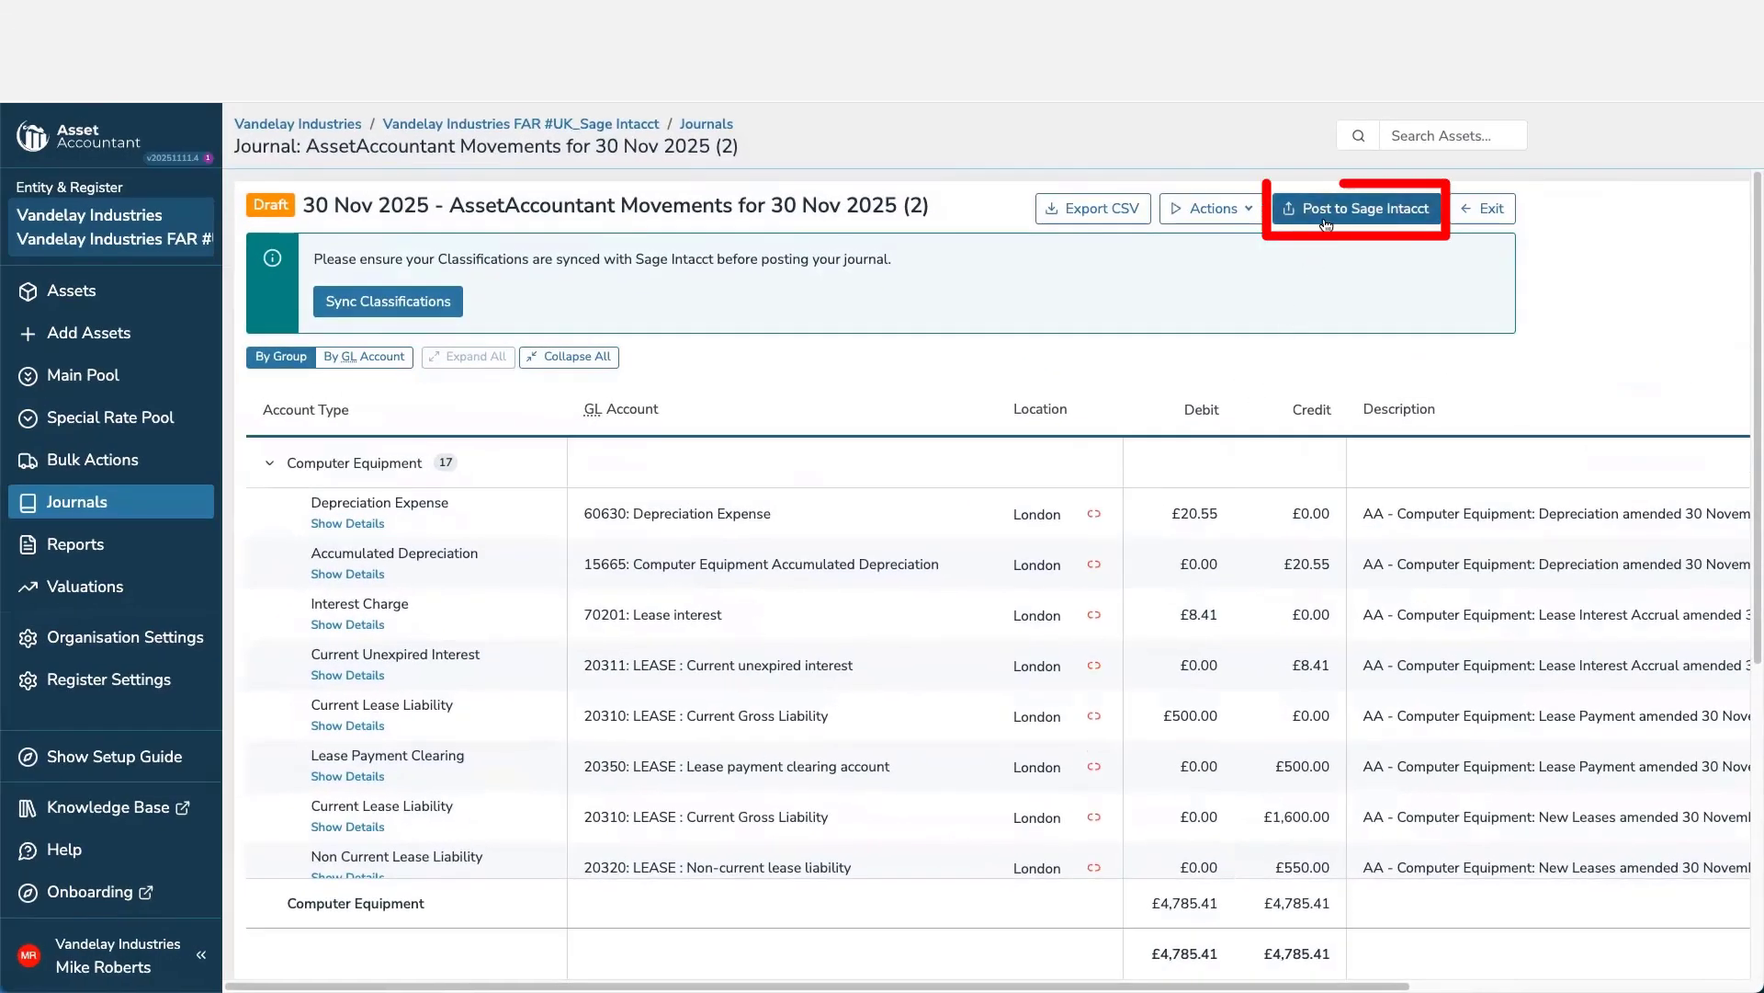
left_click(1328, 220)
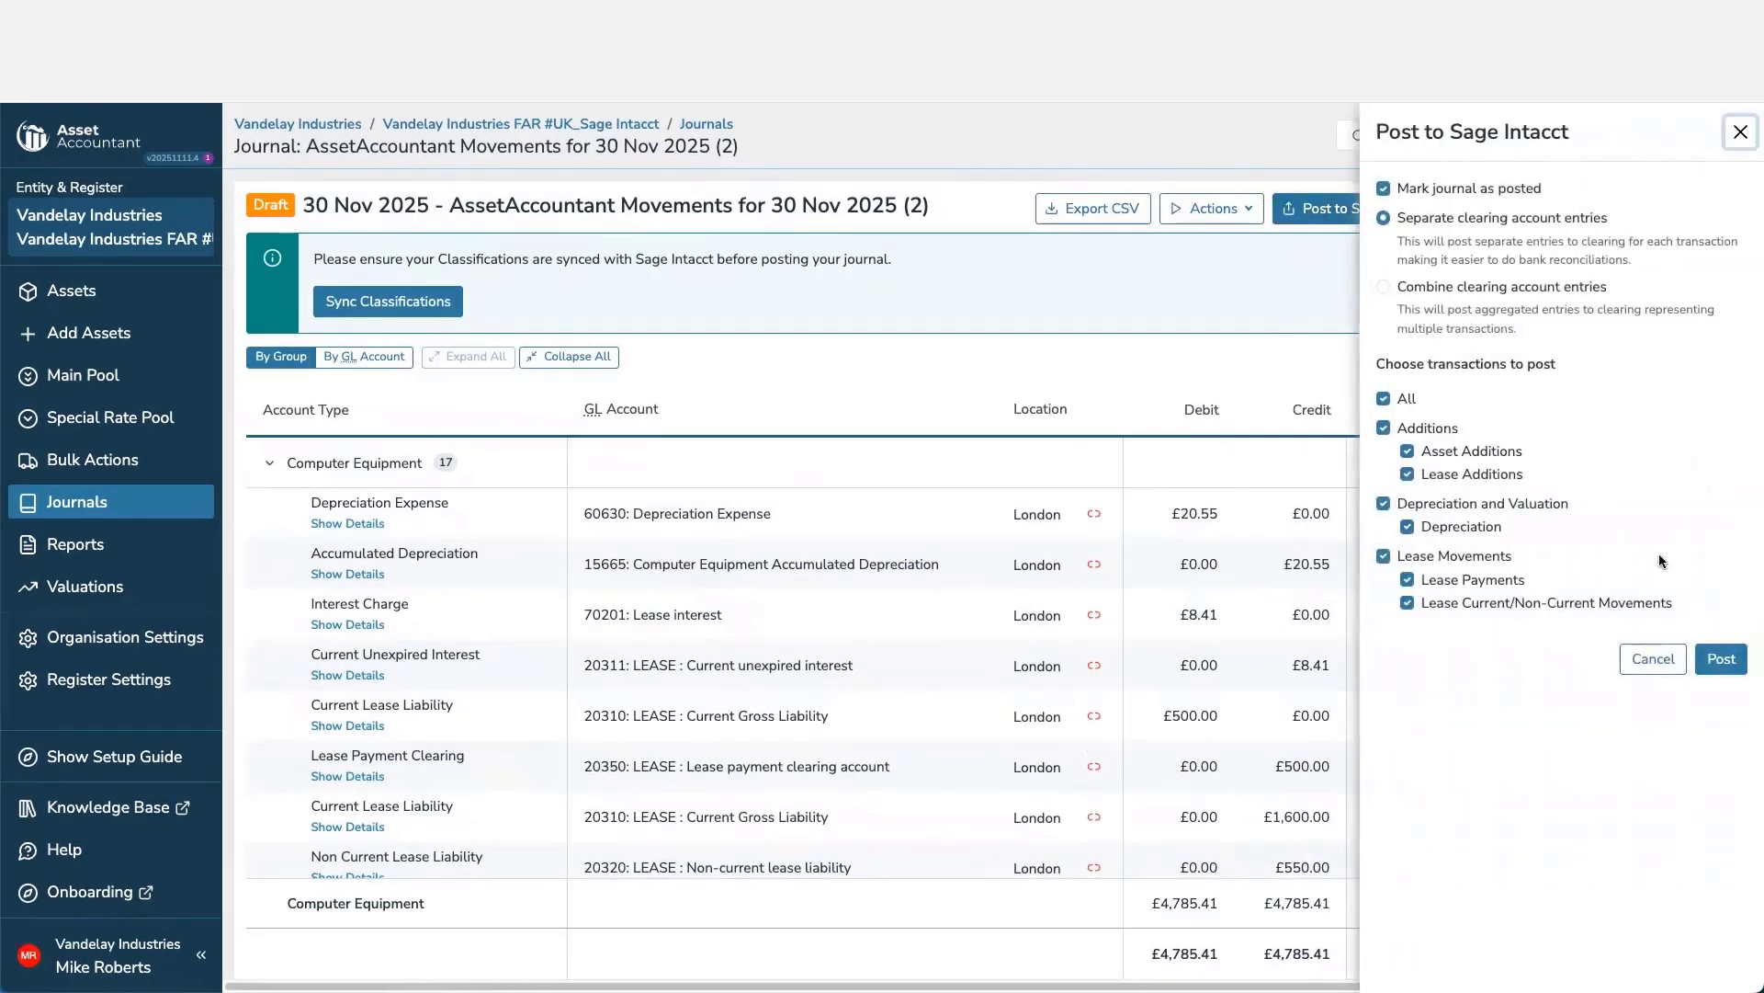
left_click(1721, 660)
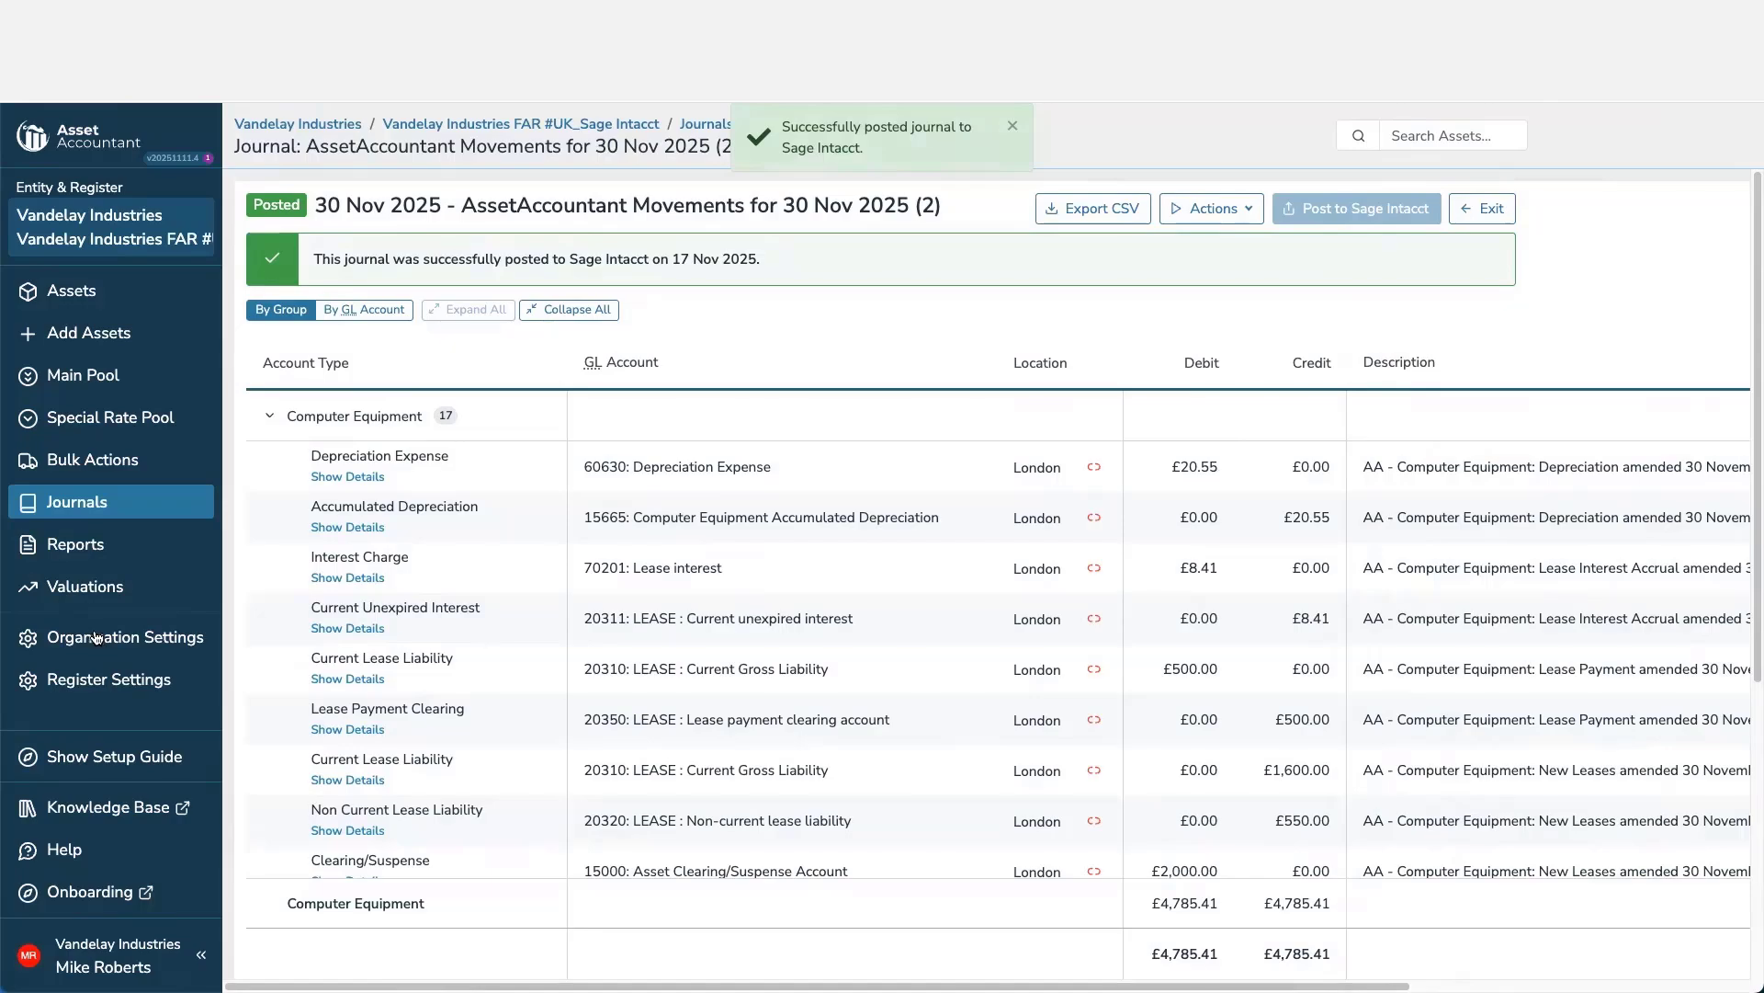
Step: Look through the register's available Asset Reports and Lease Reports
left_click(92, 557)
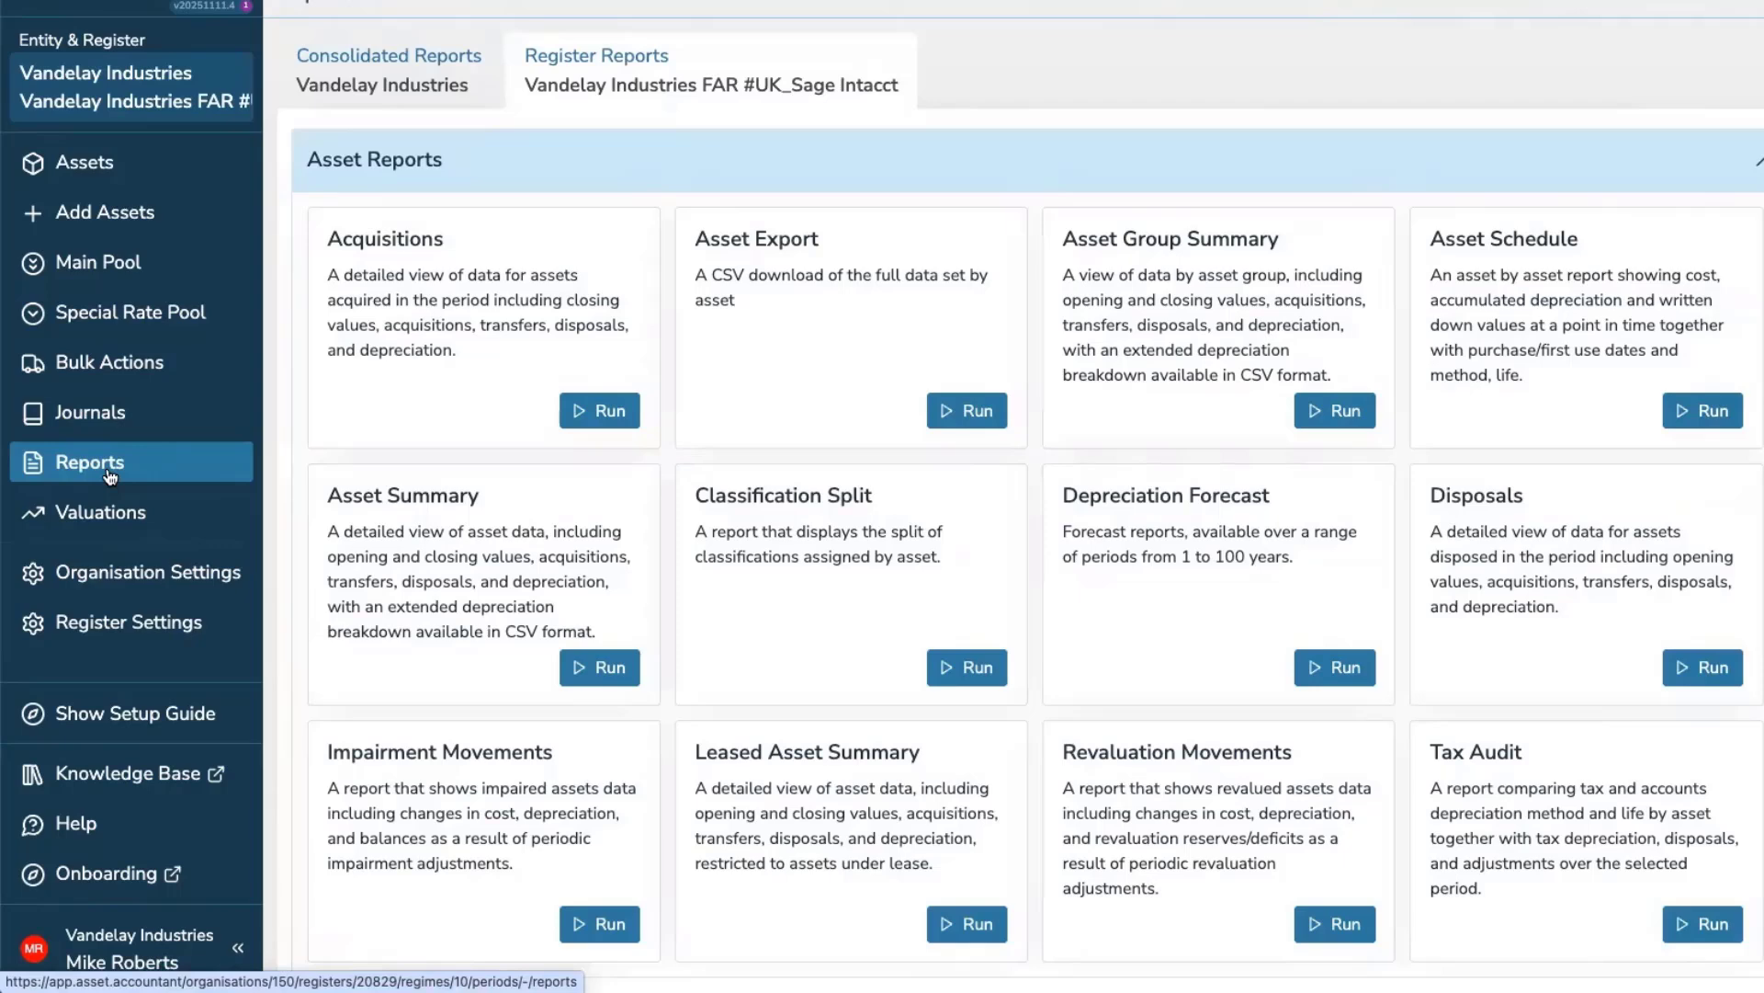
scroll(540, 410, "down", 2)
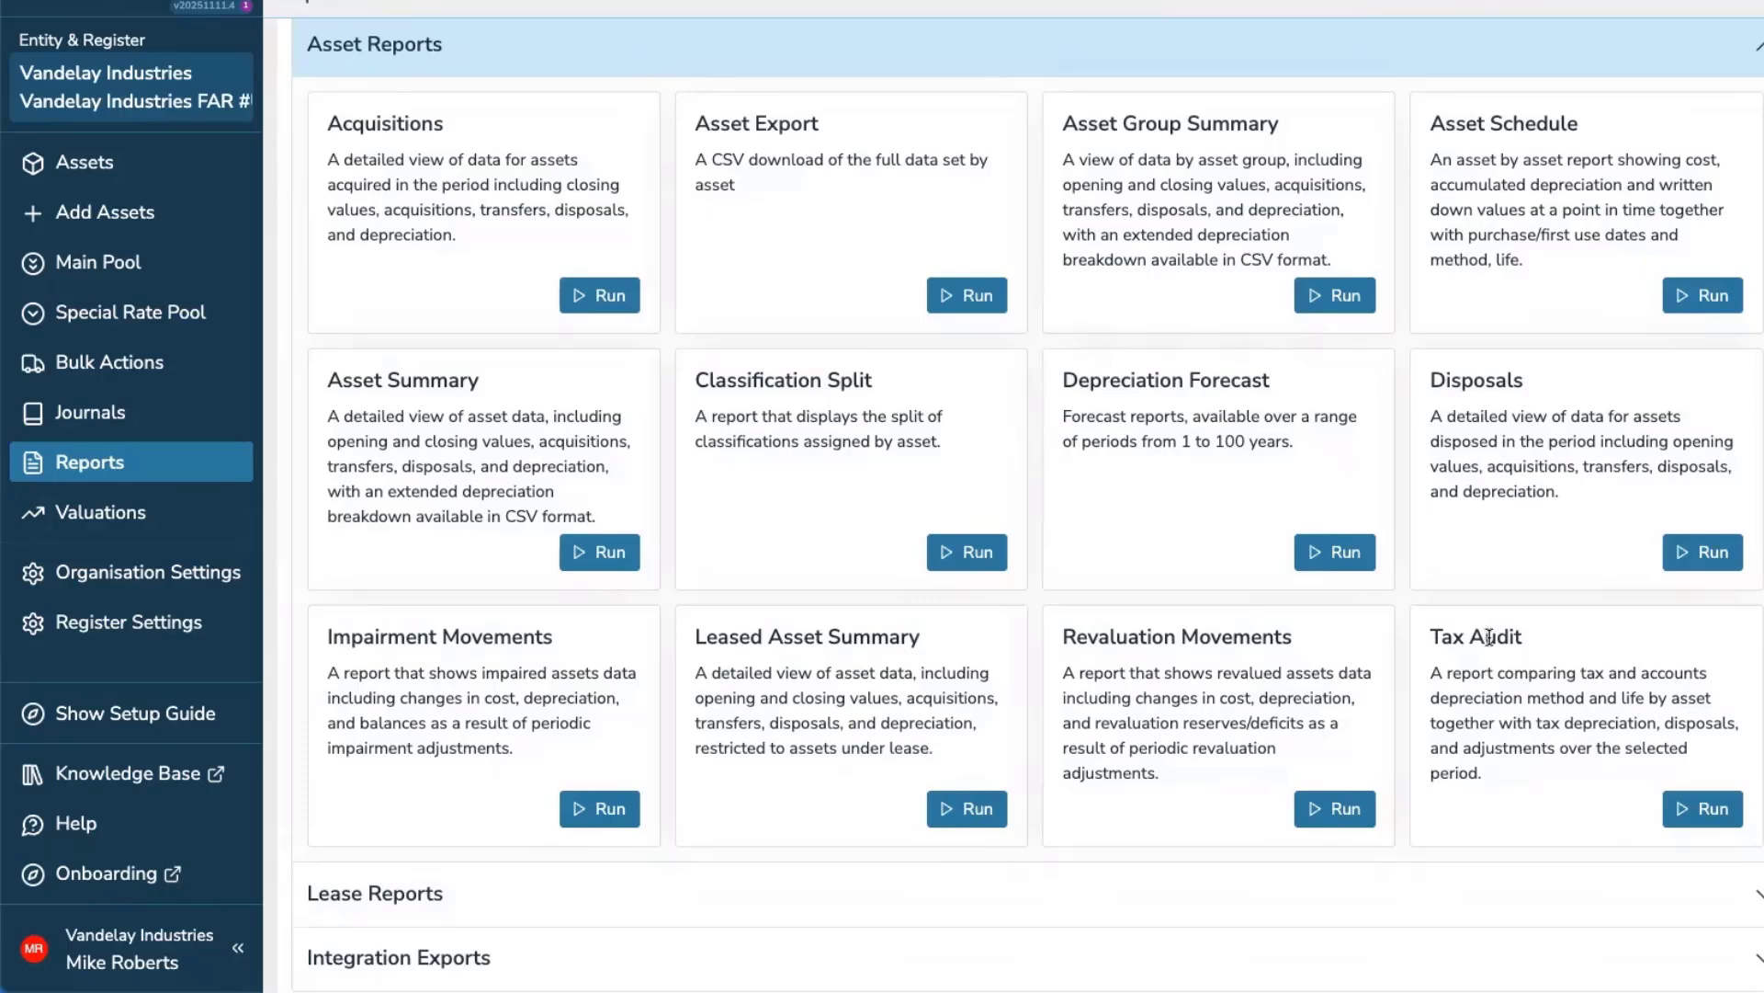
scroll(1488, 636, "down", 1)
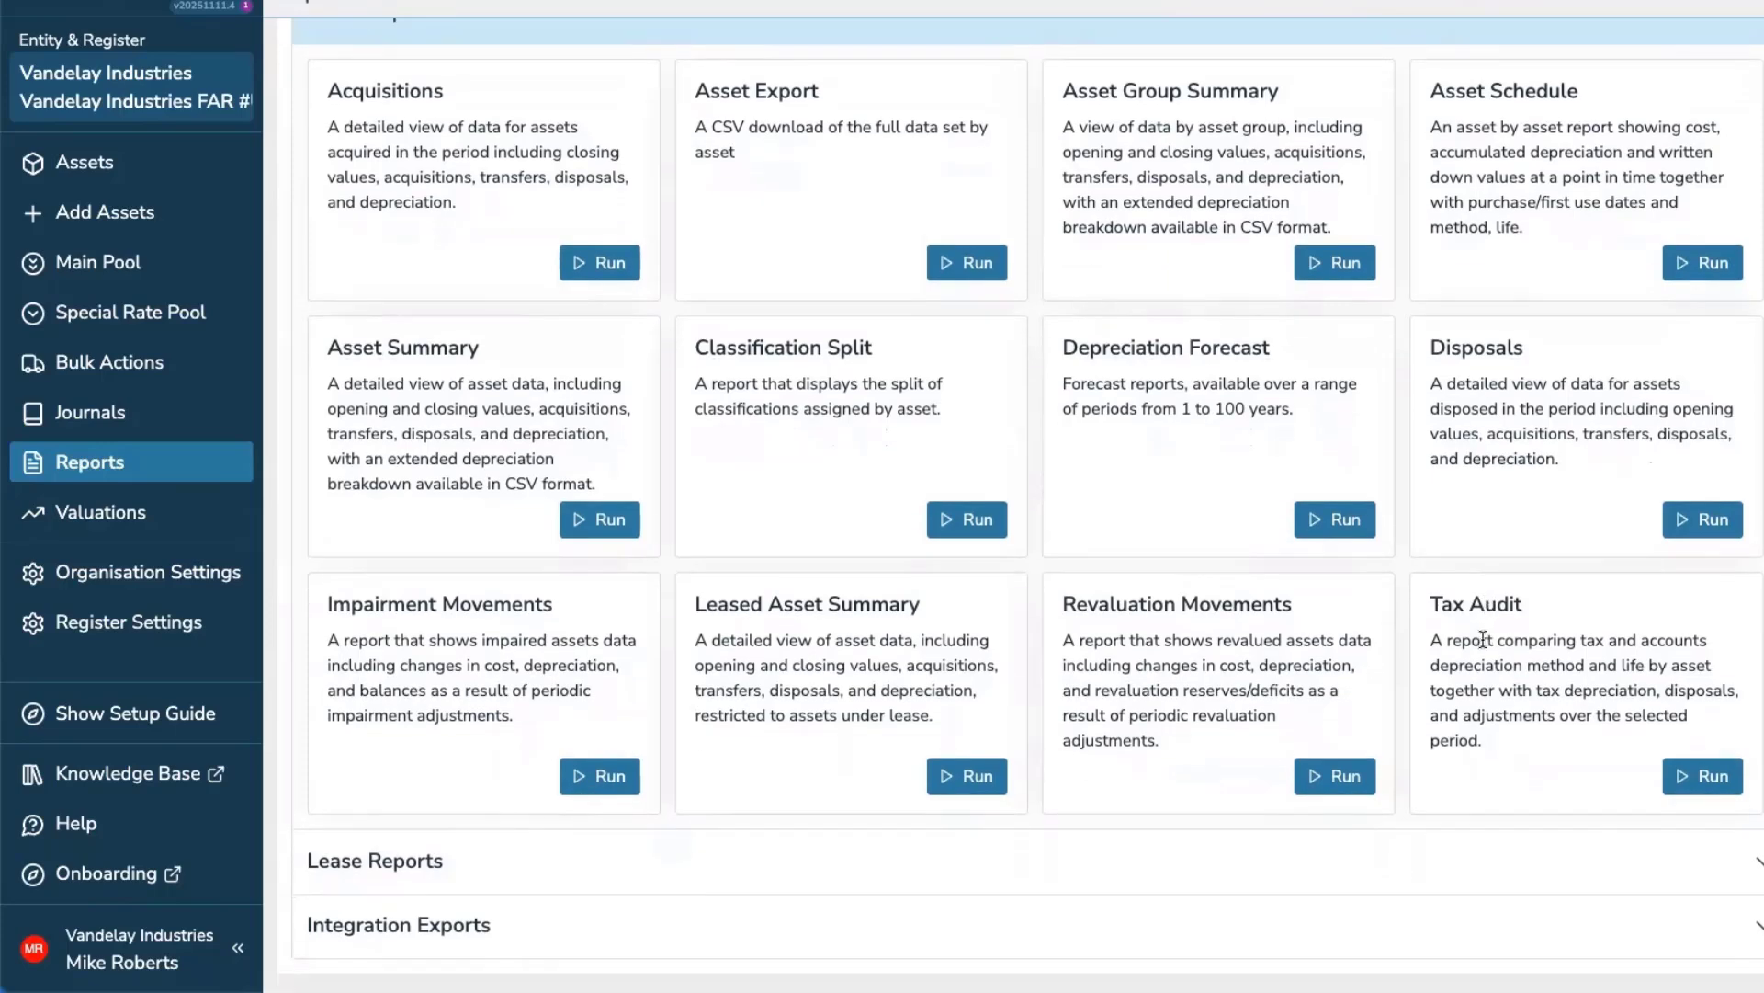
left_click(781, 869)
scroll(763, 800, "down", 5)
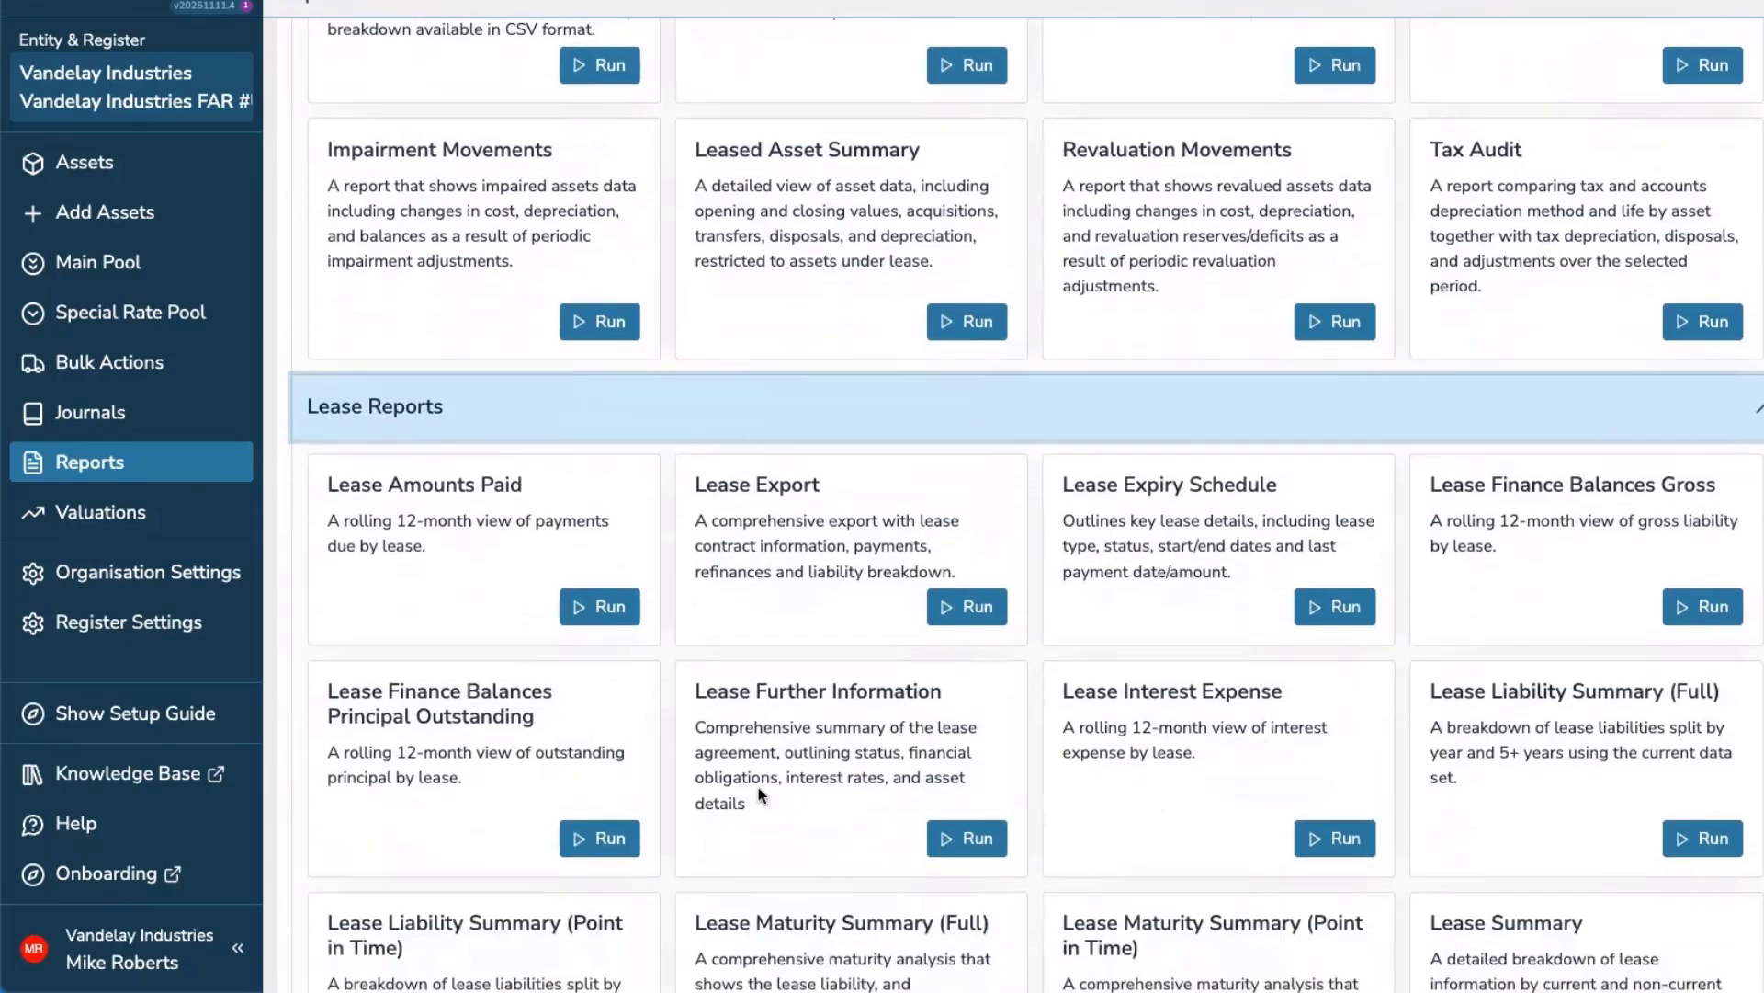
scroll(758, 787, "down", 4)
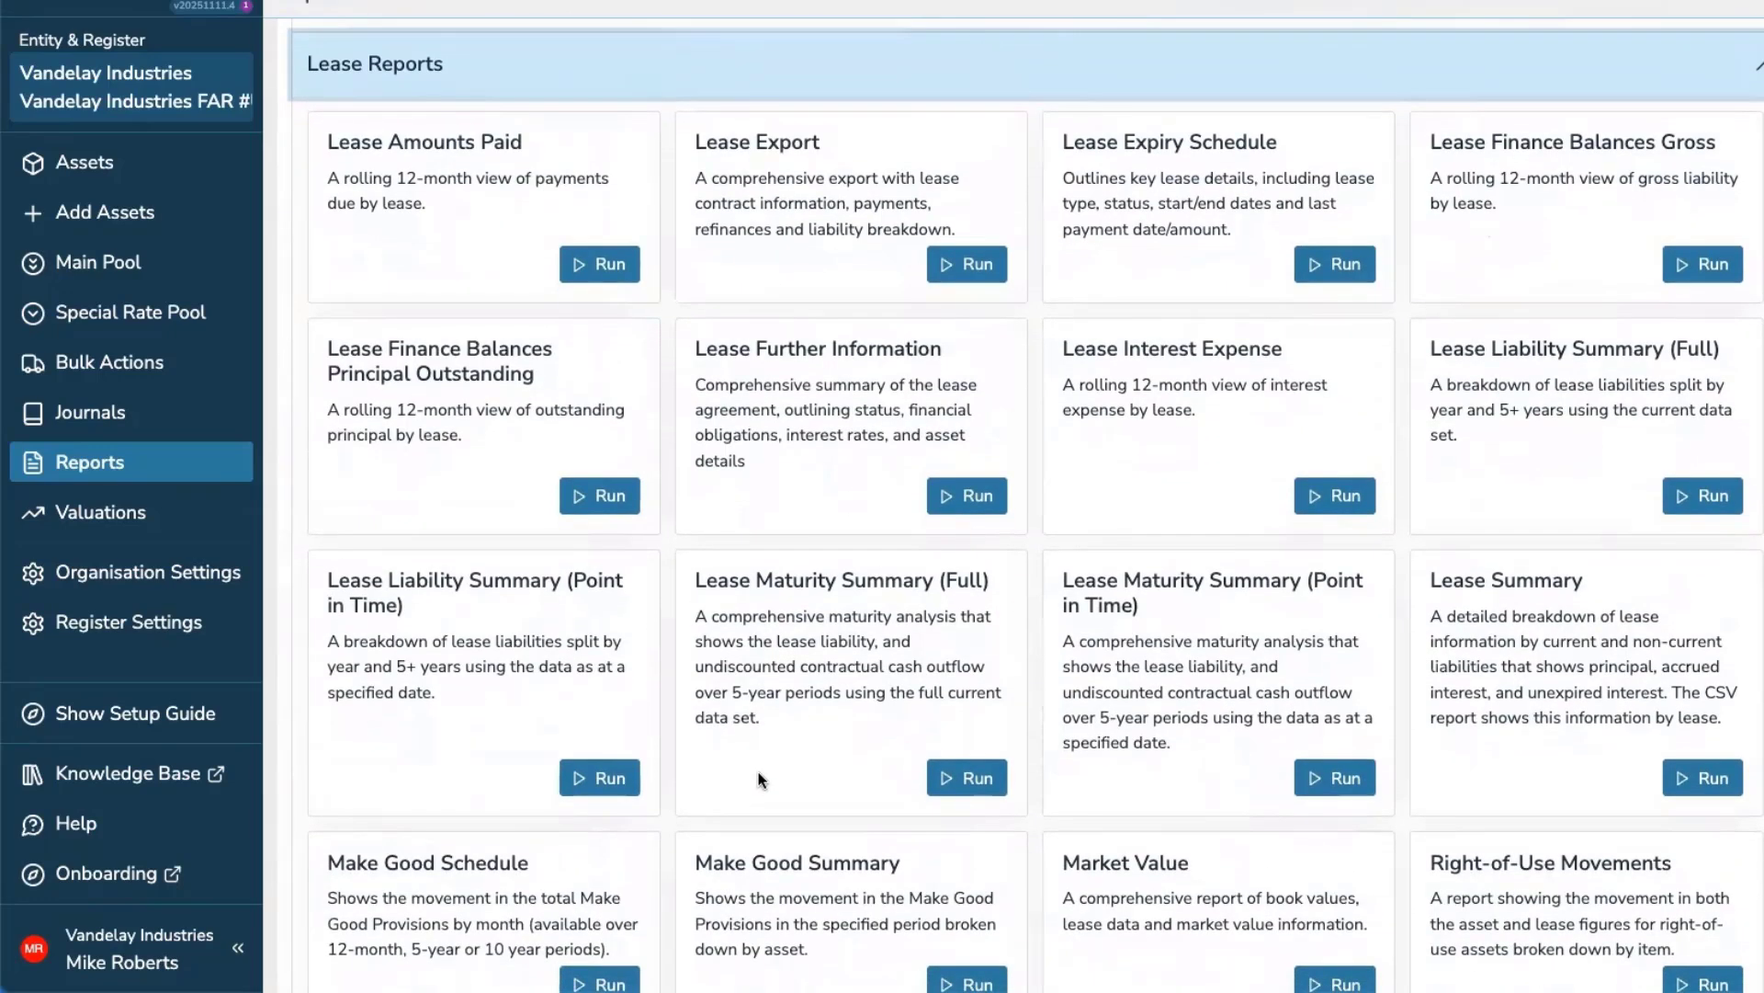
scroll(755, 772, "down", 1)
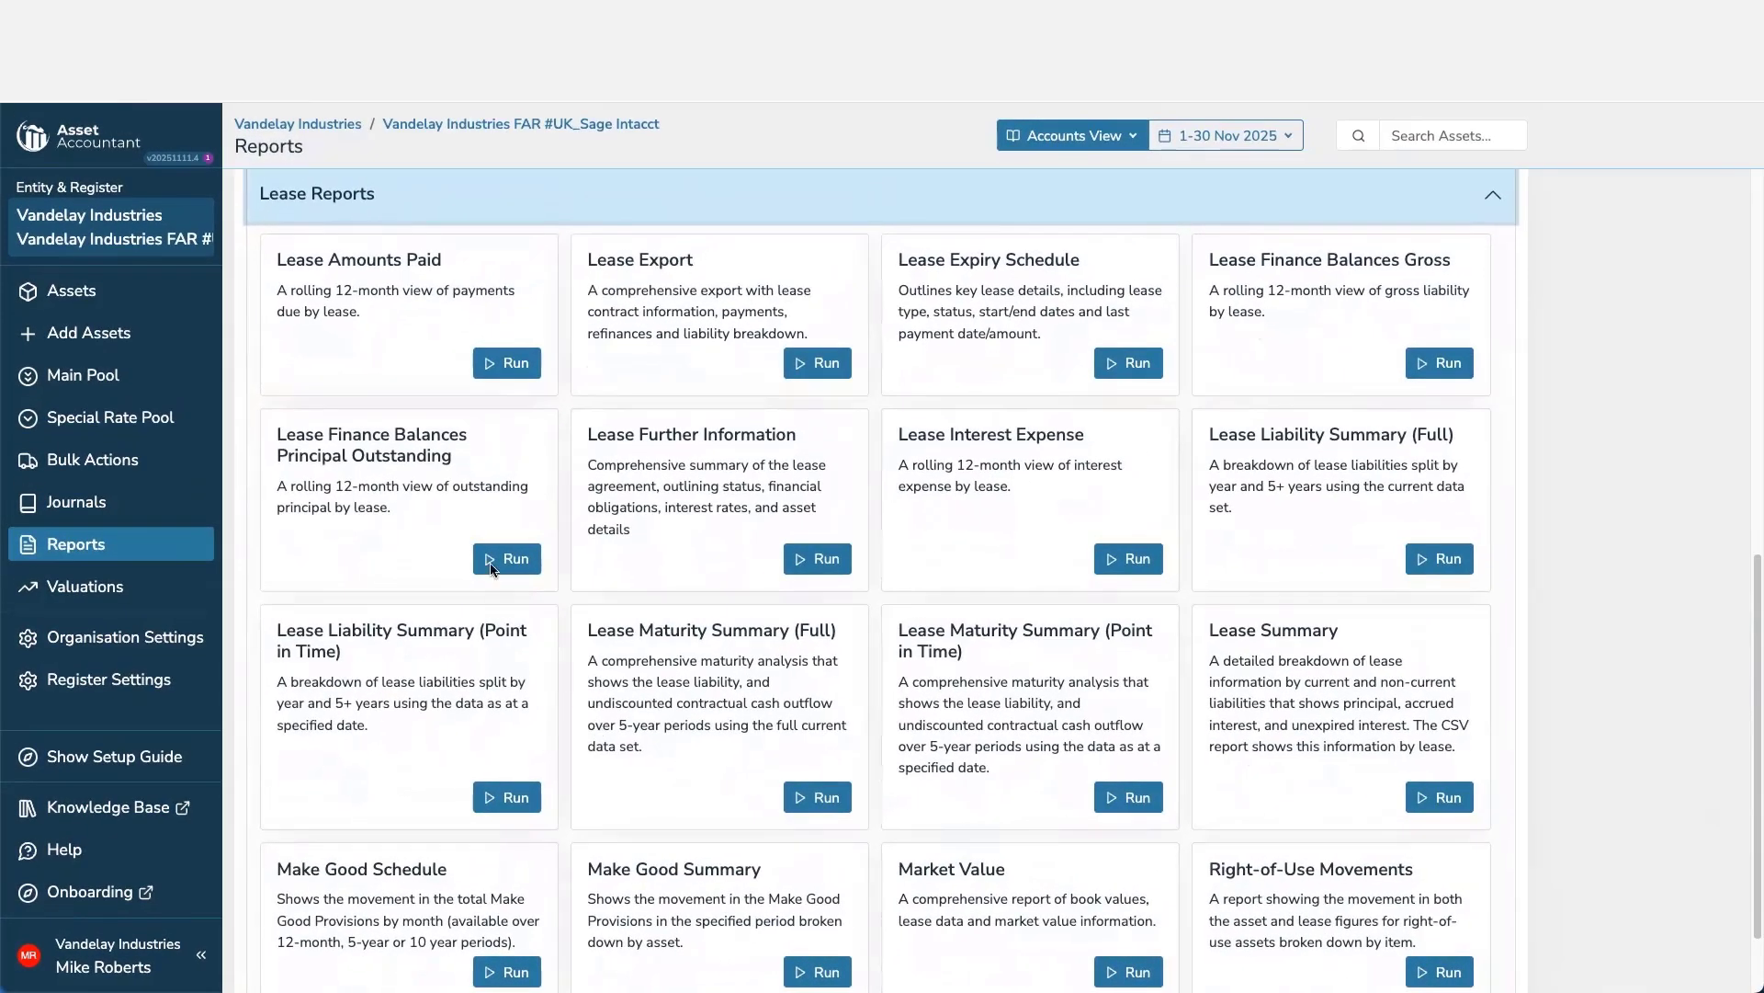
scroll(467, 511, "up", 6)
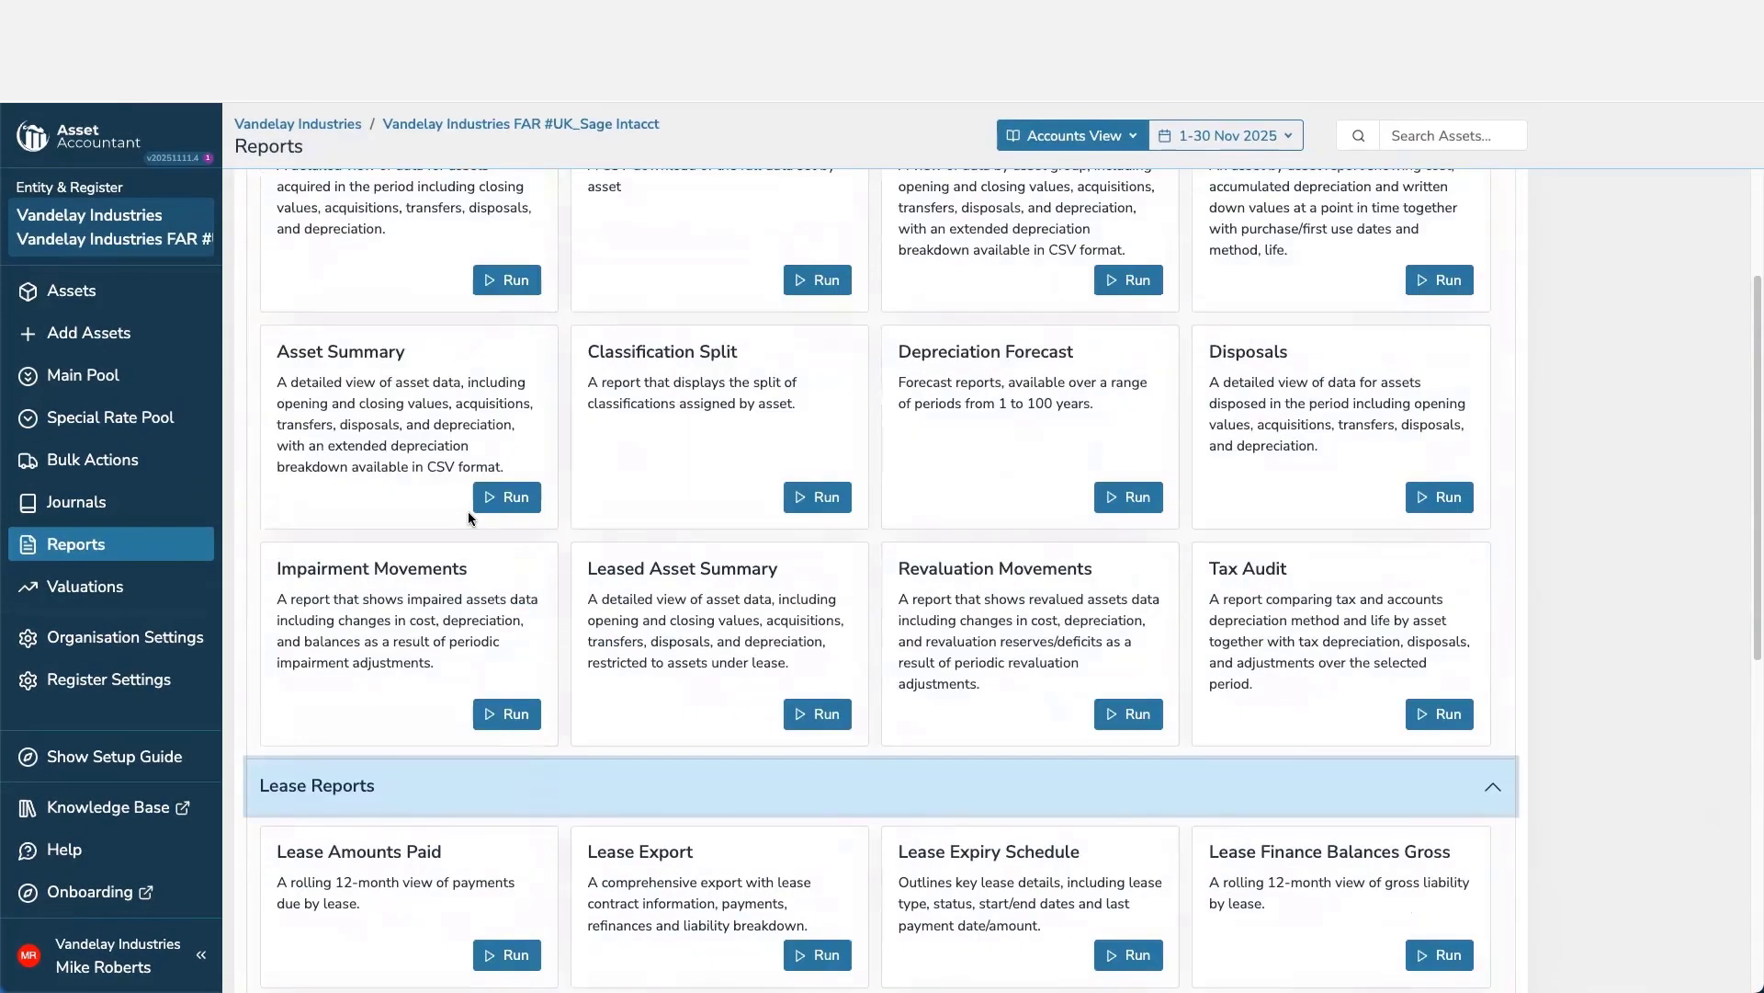
scroll(368, 459, "up", 3)
Step: View the detailed list of all assets, check which columns it can show, and return to the Asset Register summary
left_click(90, 294)
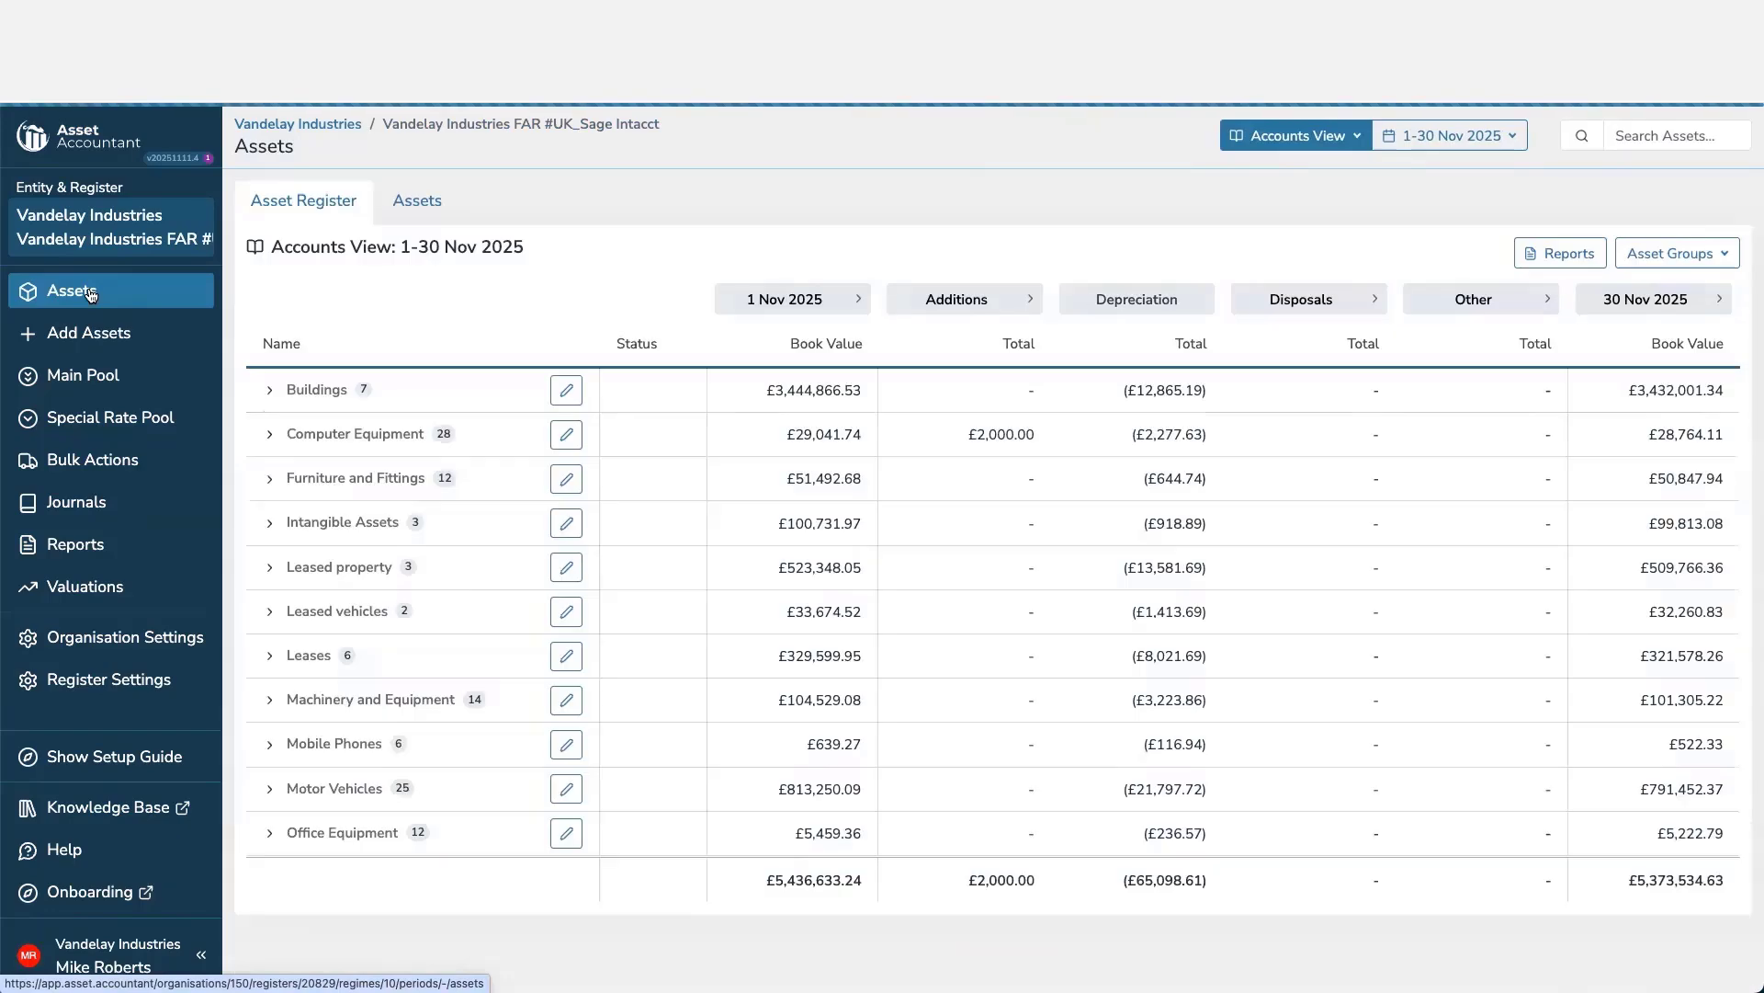
left_click(405, 208)
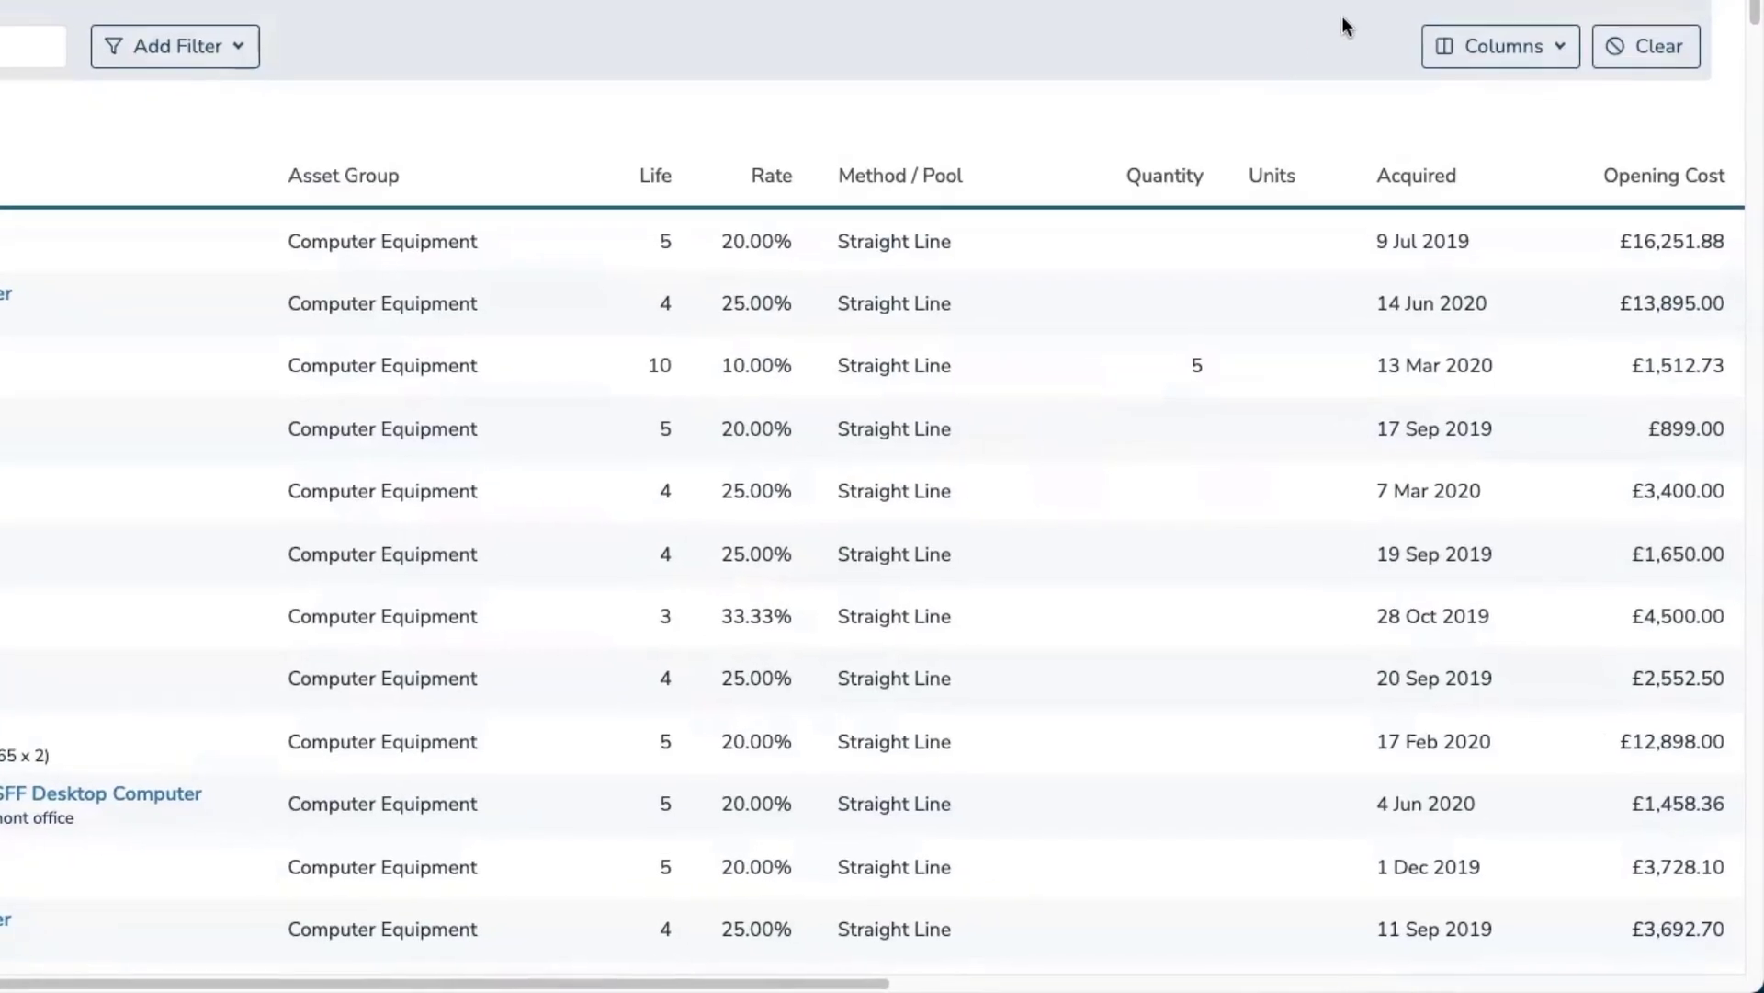
left_click(1588, 323)
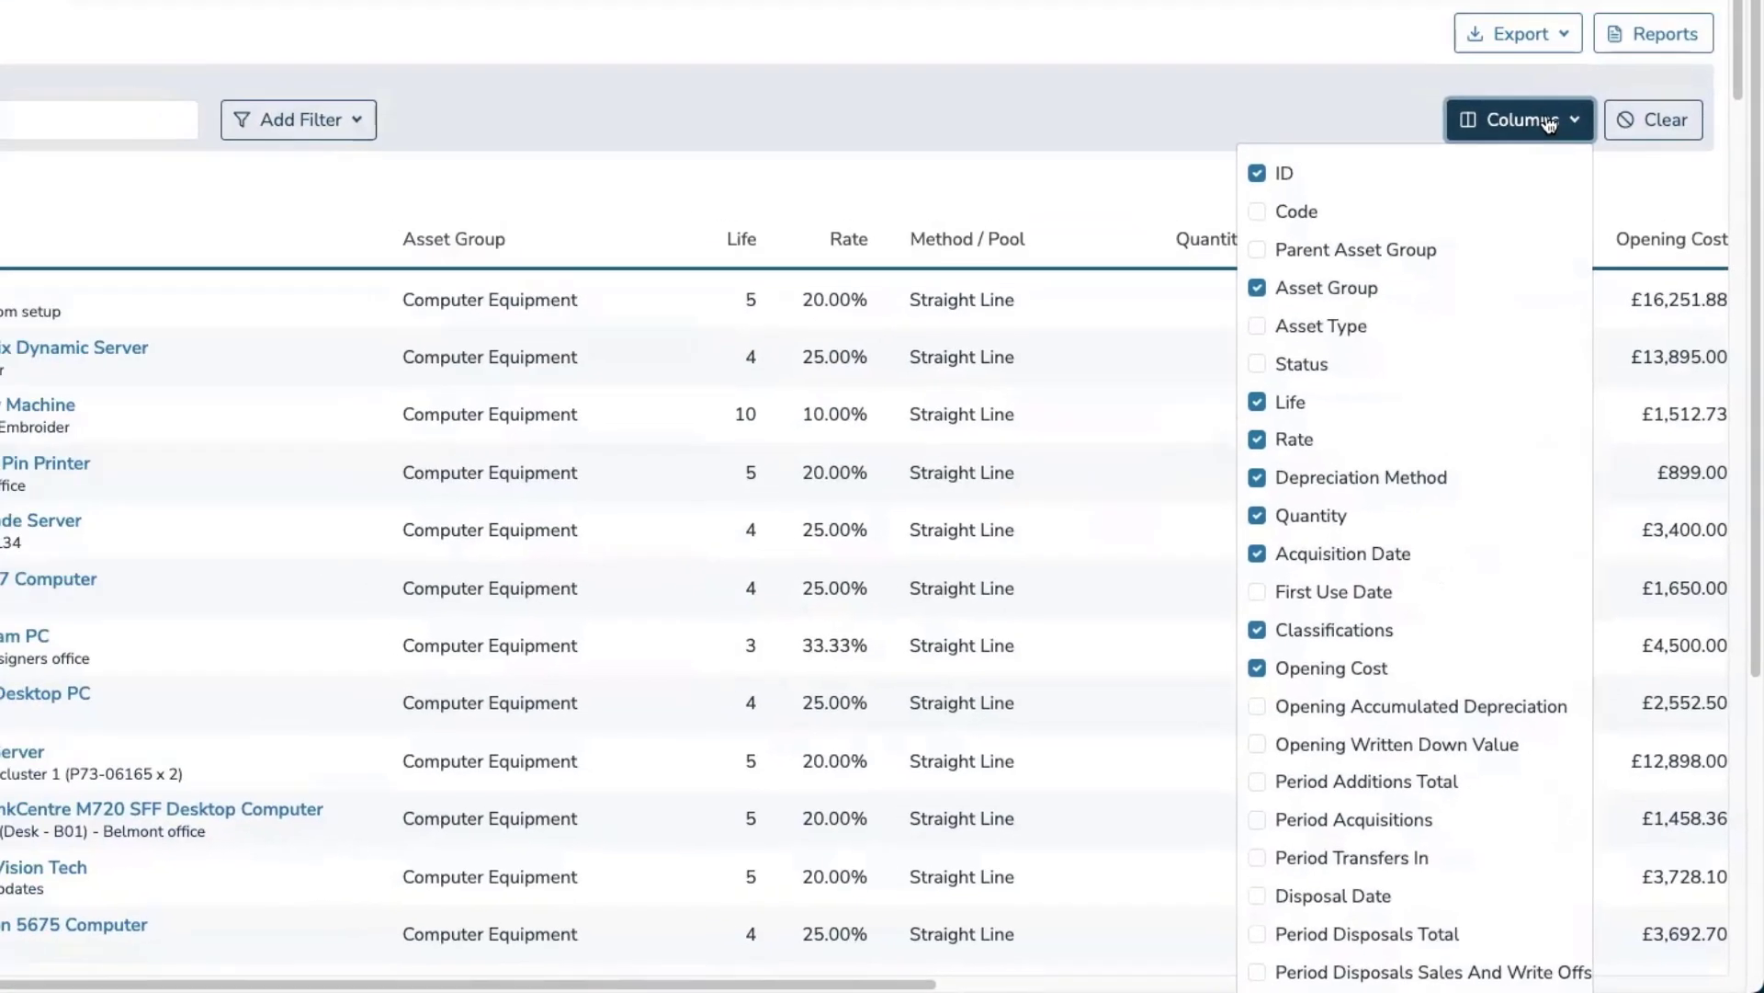
left_click(1525, 48)
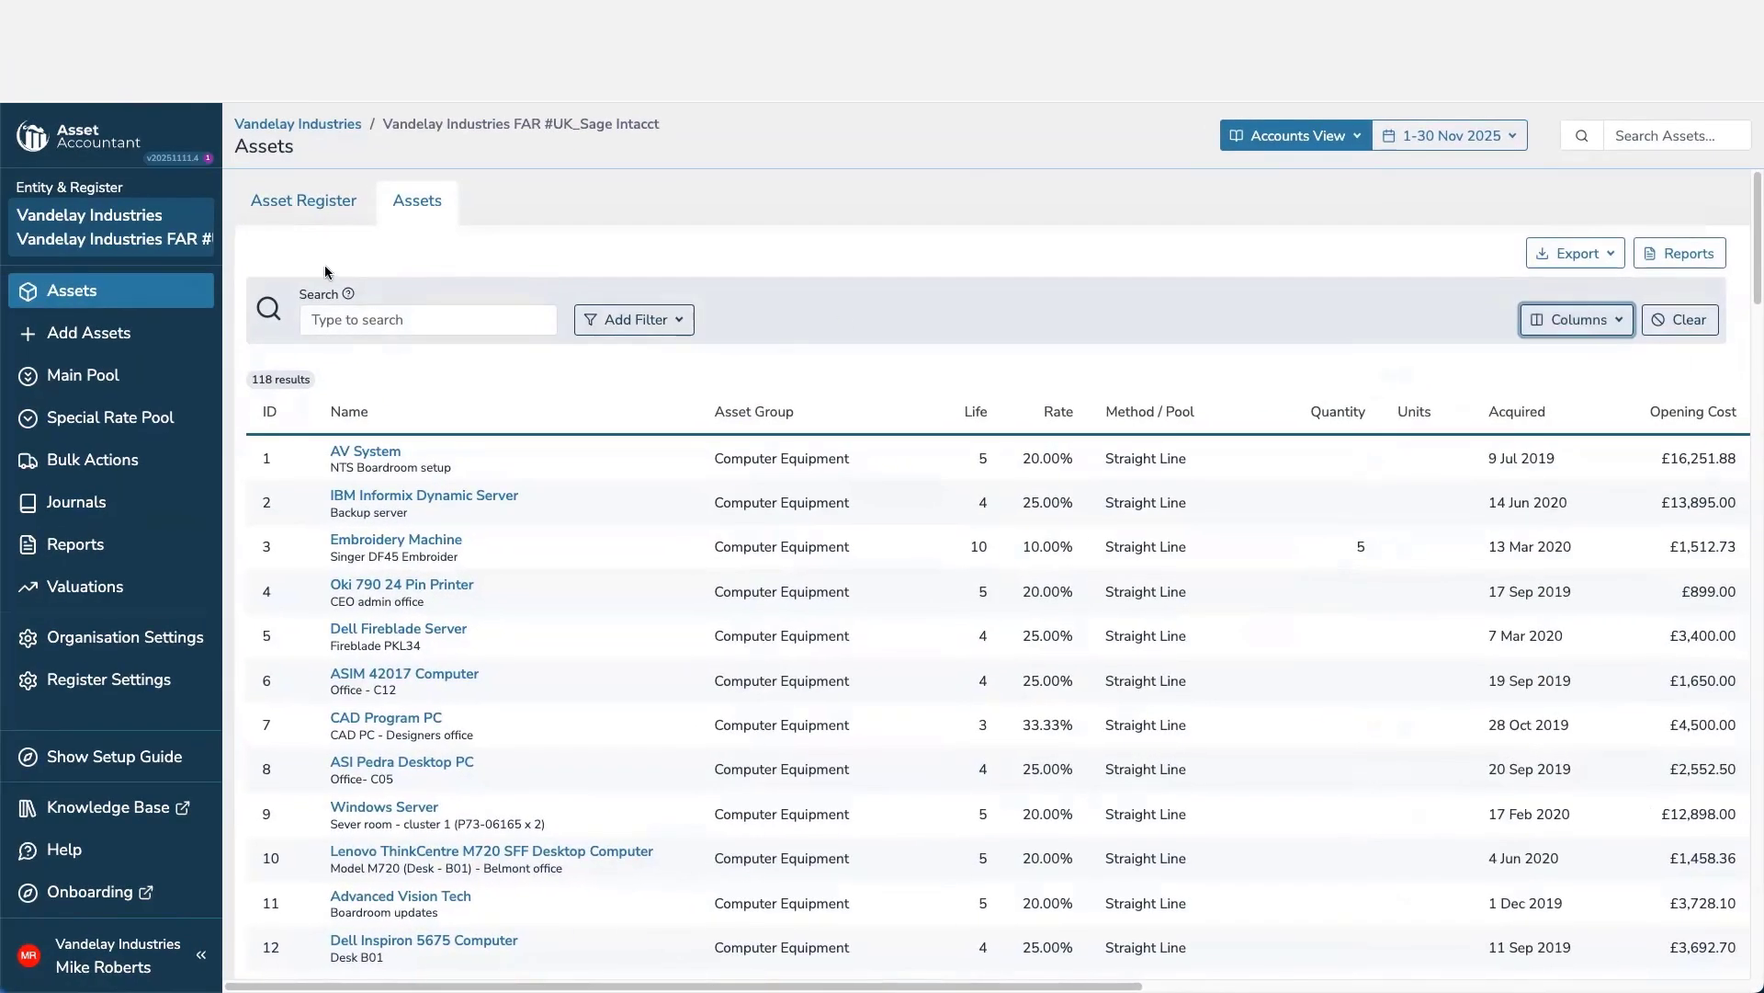
left_click(322, 204)
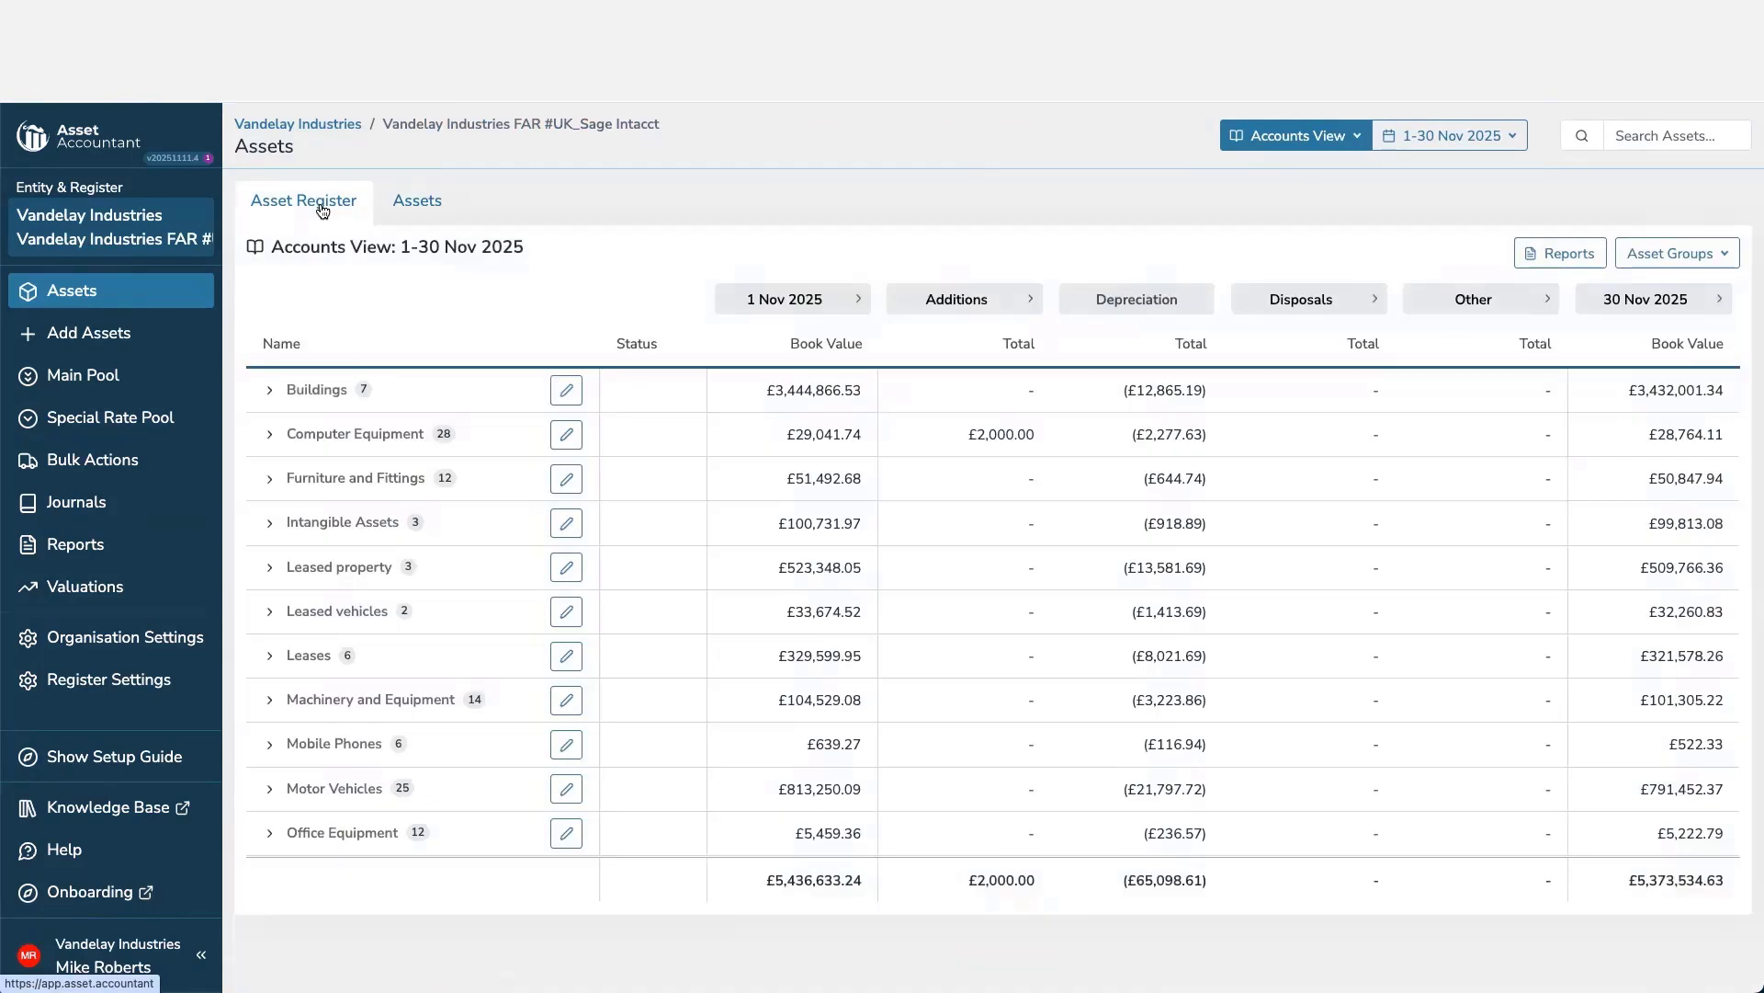